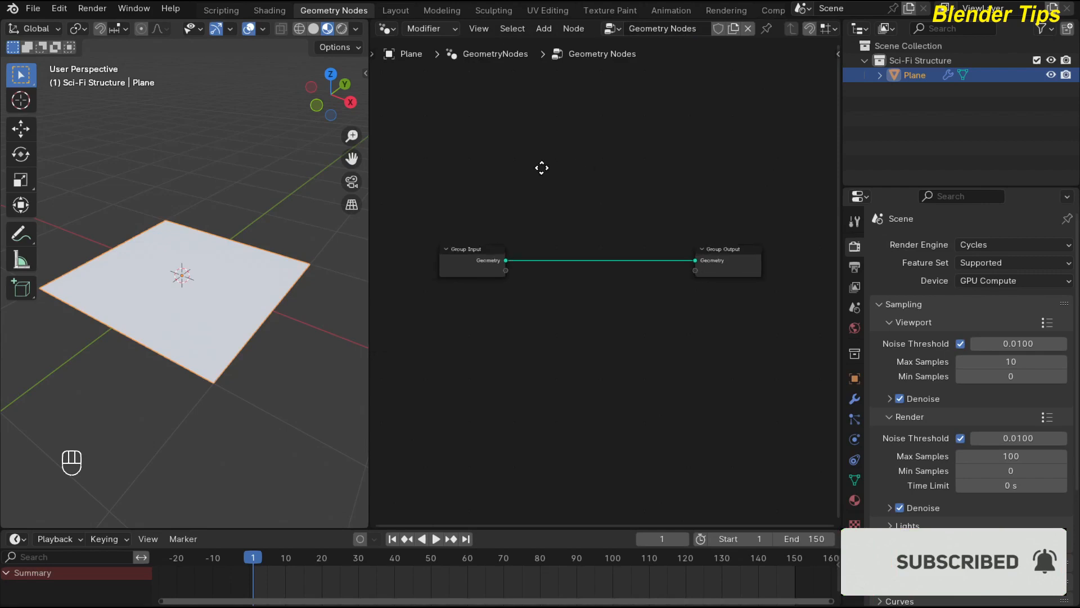
Replace the Group Input node with a Curve Line node connected to the Group Output's Geometry input.
left_click(467, 250)
key("Delete")
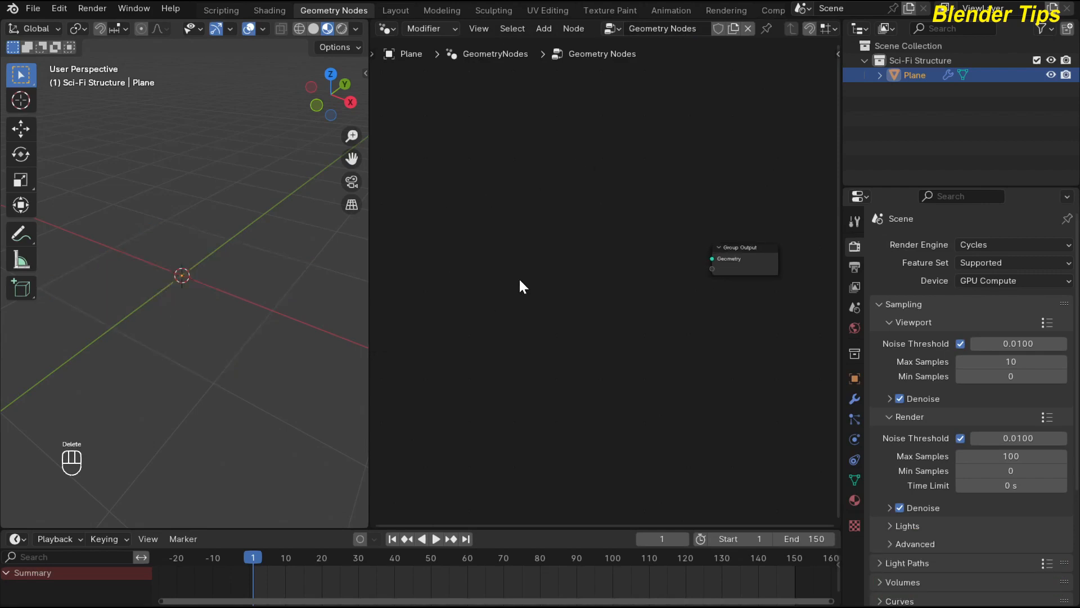
middle_click_drag(518, 278, 472, 258)
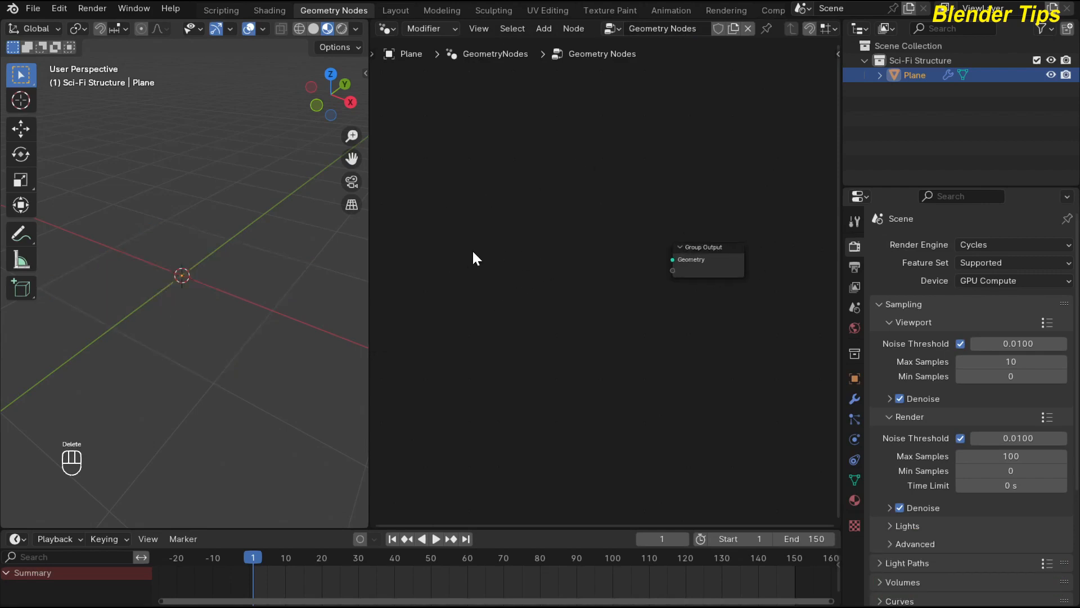
key("shift+a")
type("curve li")
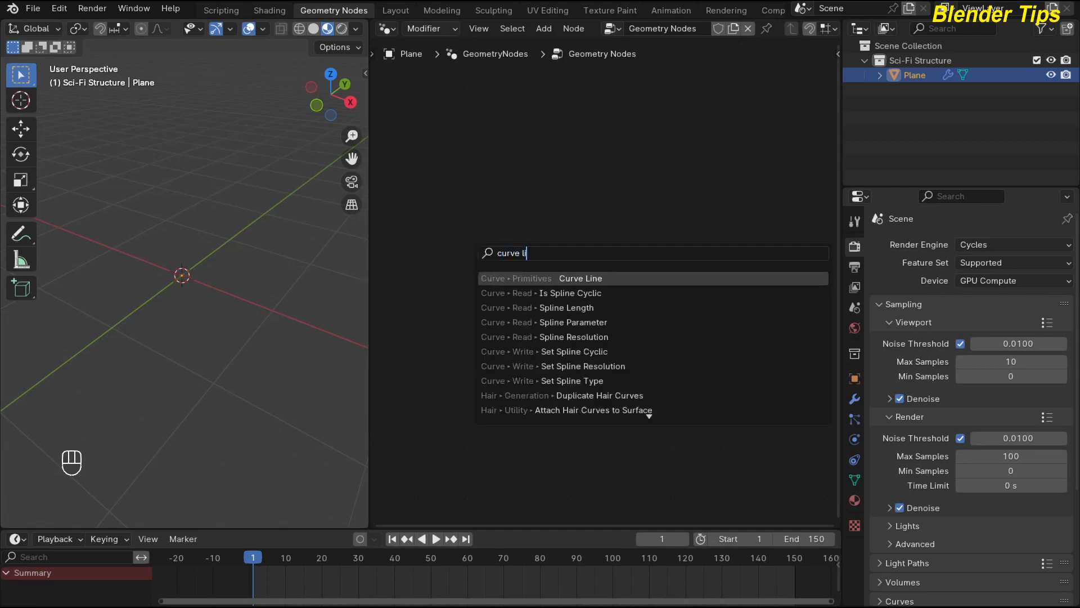
key("Return")
left_click(396, 241)
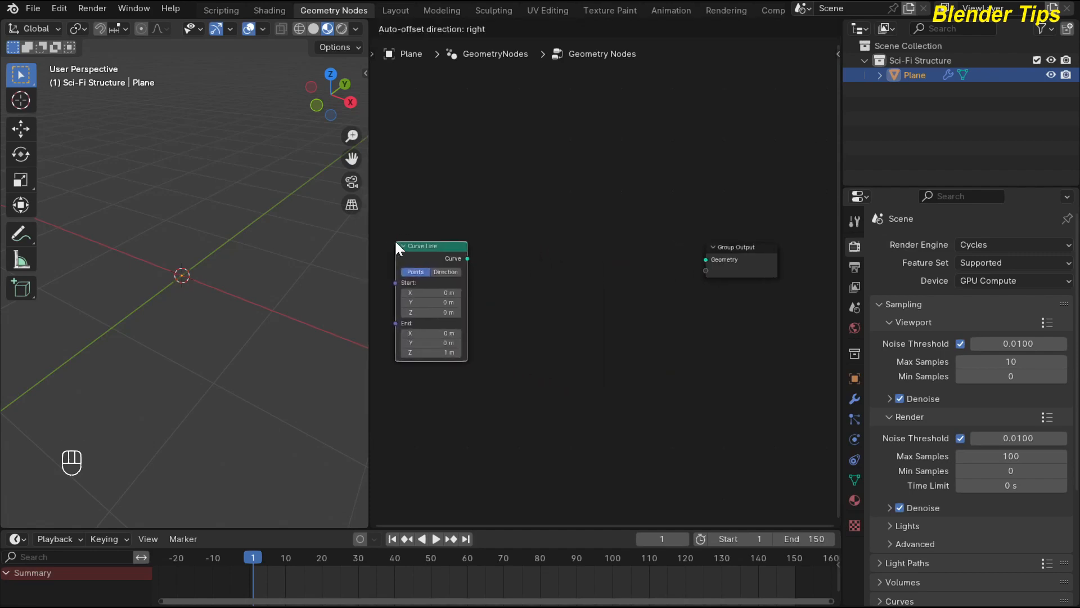
left_click_drag(468, 258, 695, 255)
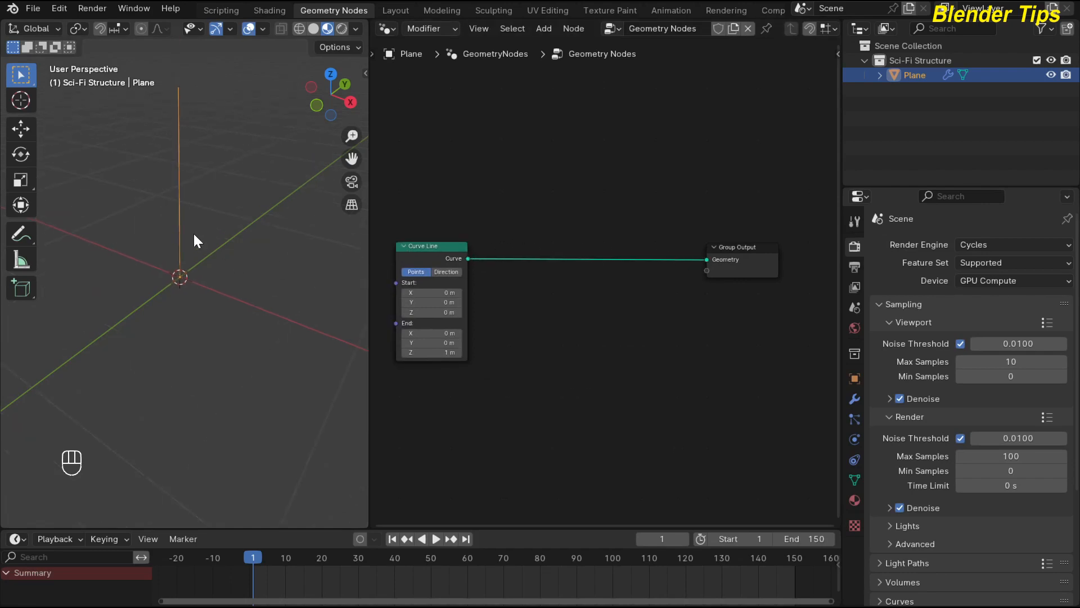
Set the Curve Line's end point to X 5 m and Z 0 m so the line runs along the X axis.
middle_click_drag(193, 233, 223, 228)
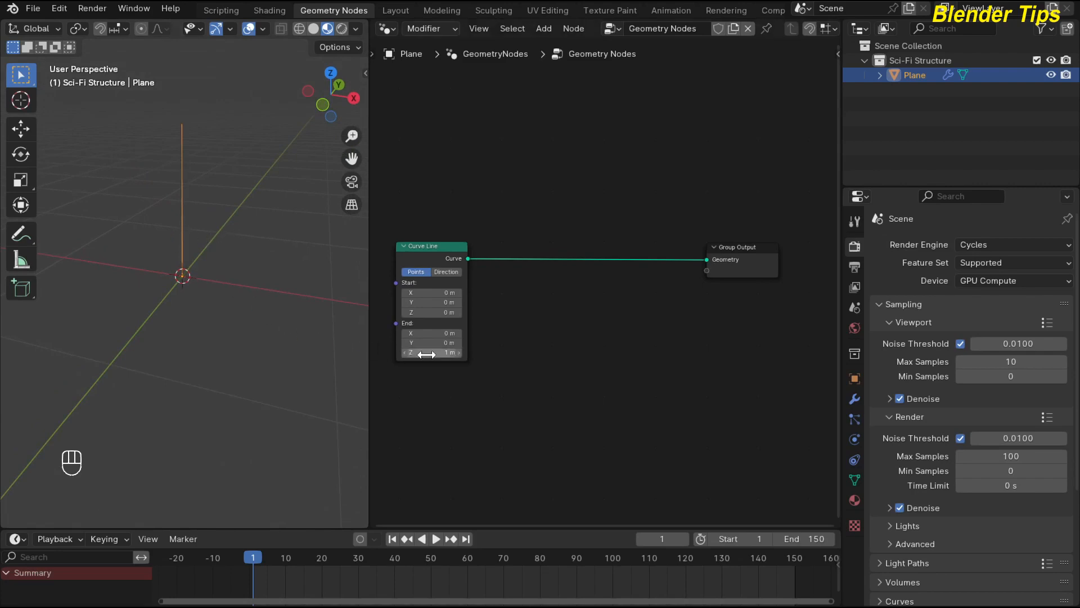
middle_click_drag(487, 347, 546, 347)
left_click(492, 352)
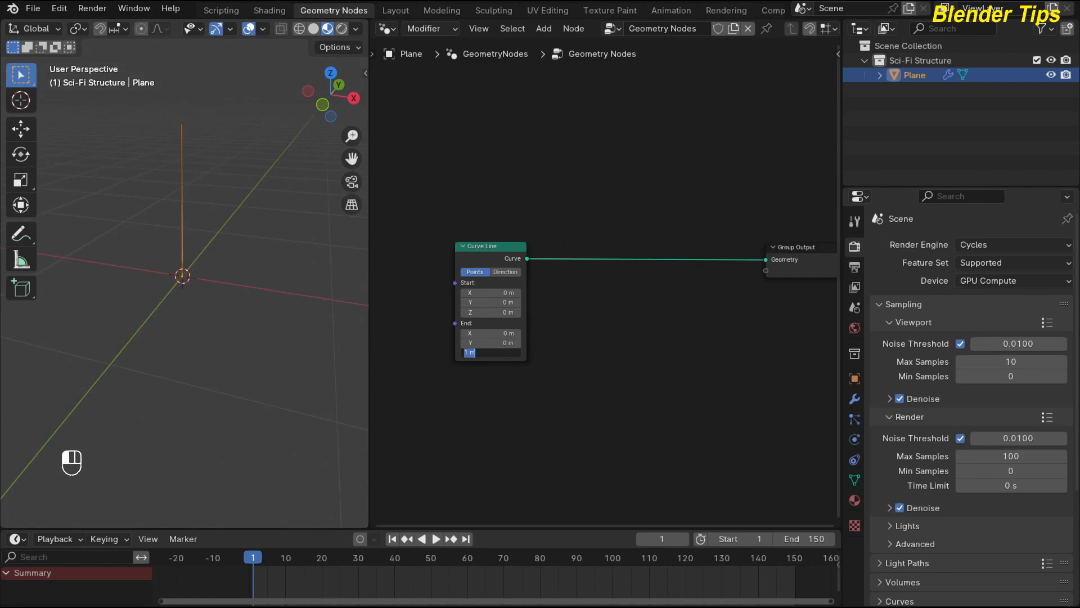
type("0")
key("Return")
scroll(528, 355, "up", 2)
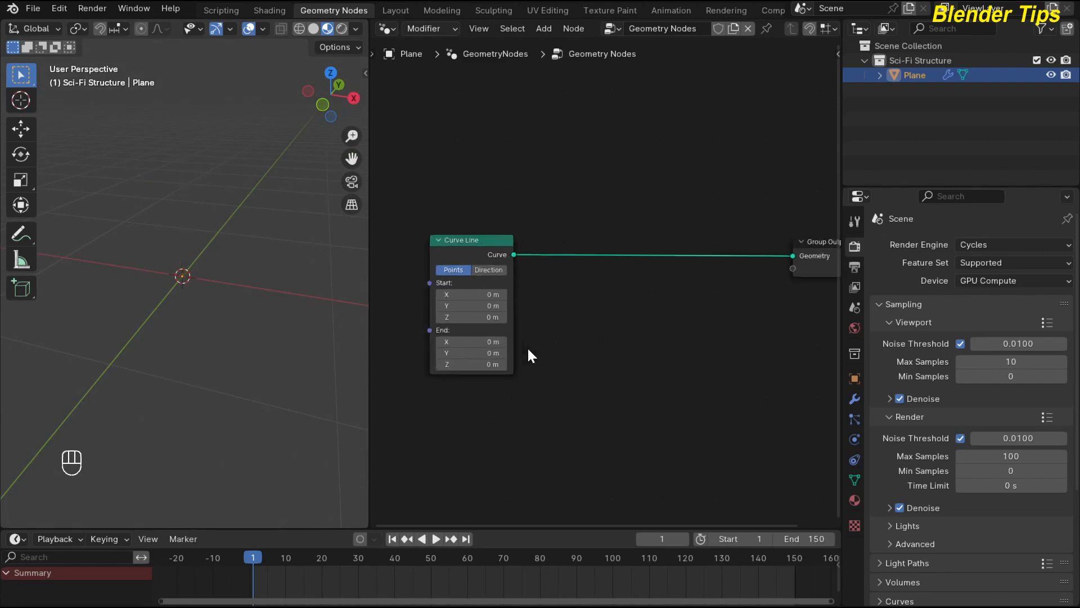
left_click(470, 346)
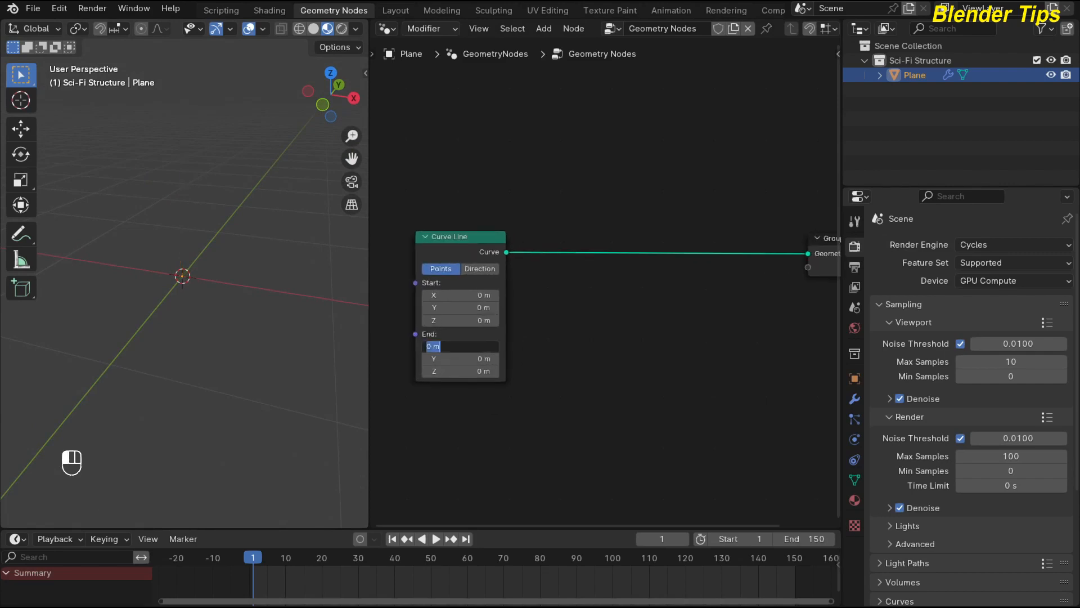
type("5")
key("Return")
middle_click_drag(214, 304, 182, 313)
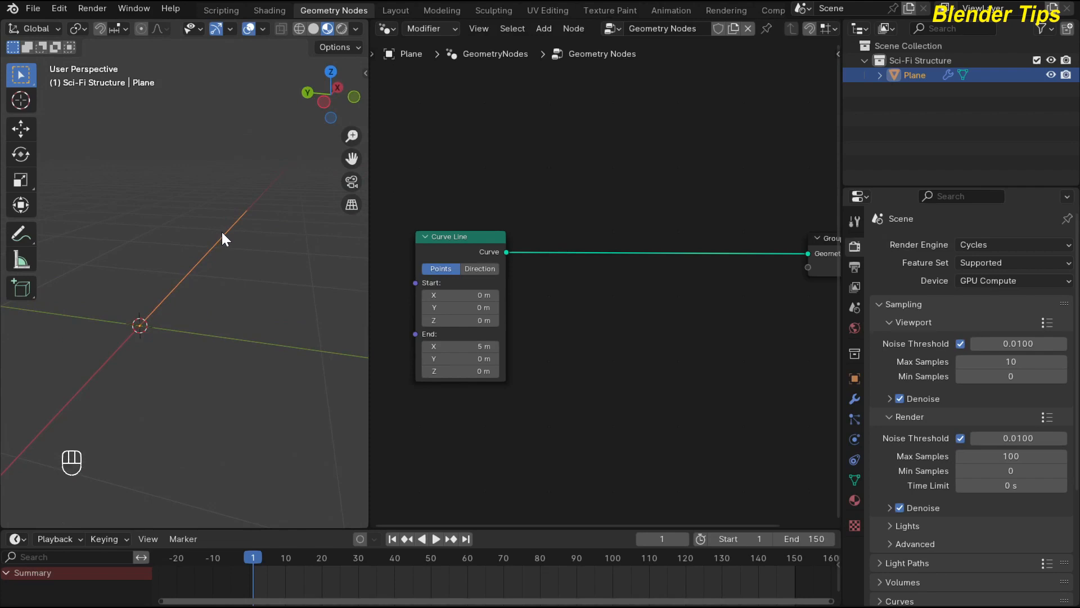
Insert a Curve to Mesh node on the link between Curve Line and Group Output.
middle_click_drag(572, 321, 528, 340)
left_click(548, 329)
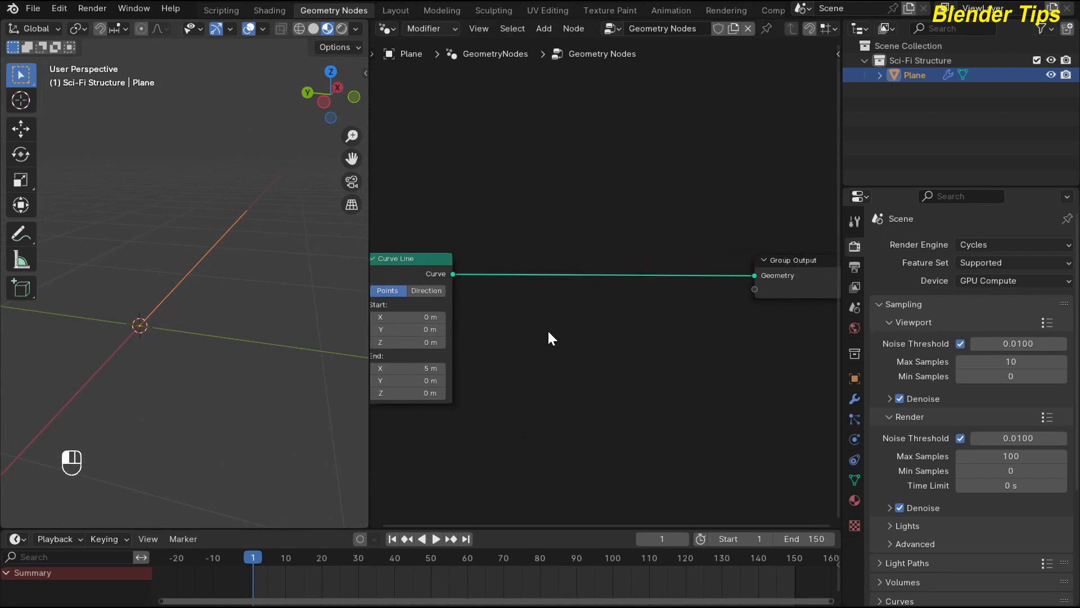
key("shift+a")
type("ctm")
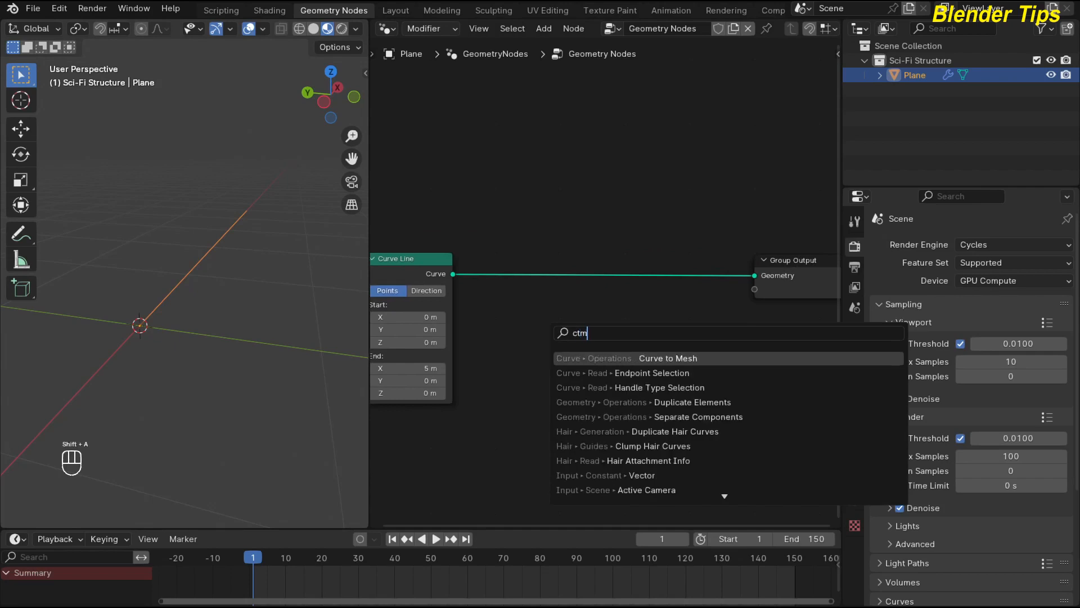
key("Return")
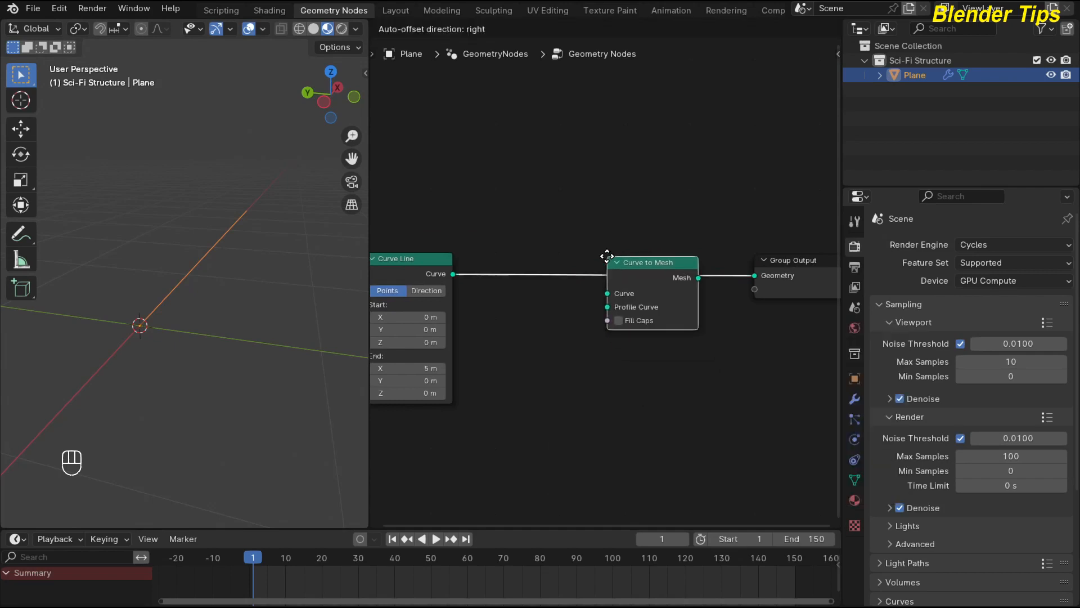
left_click(604, 258)
middle_click_drag(549, 343, 573, 313)
scroll(571, 313, "up", 1)
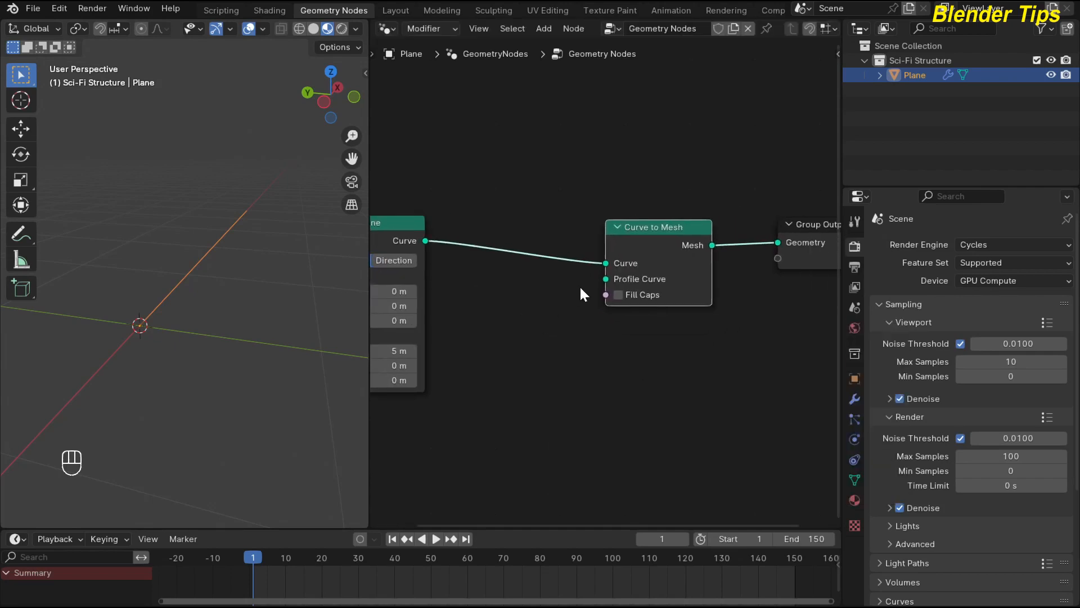
Add a Curve Circle node and connect its Curve output to the Profile Curve input of Curve to Mesh.
key("Home")
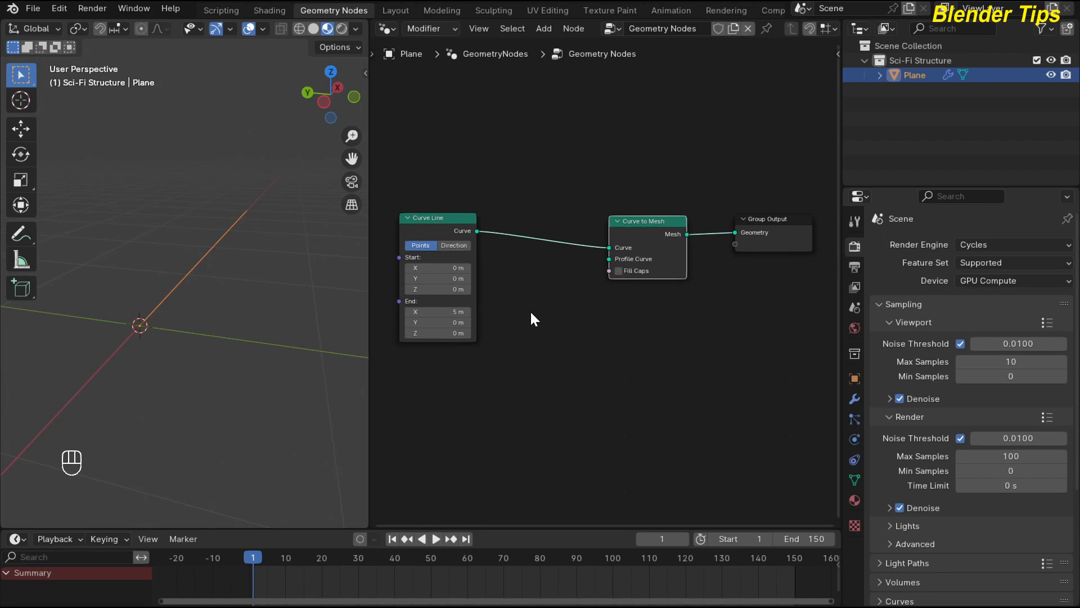
key("shift+a")
type("ci")
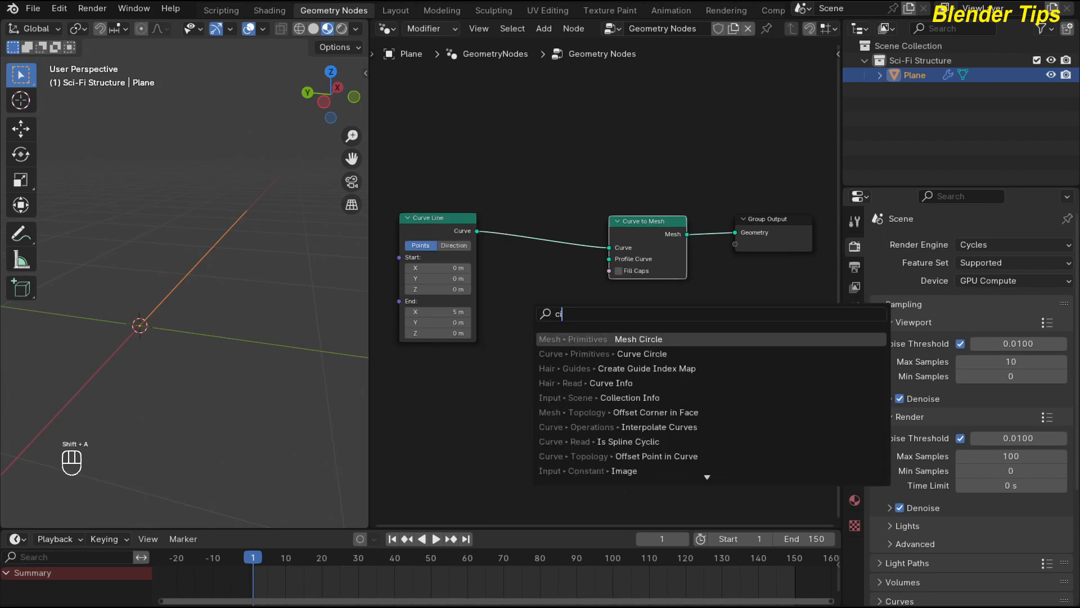
left_click(630, 353)
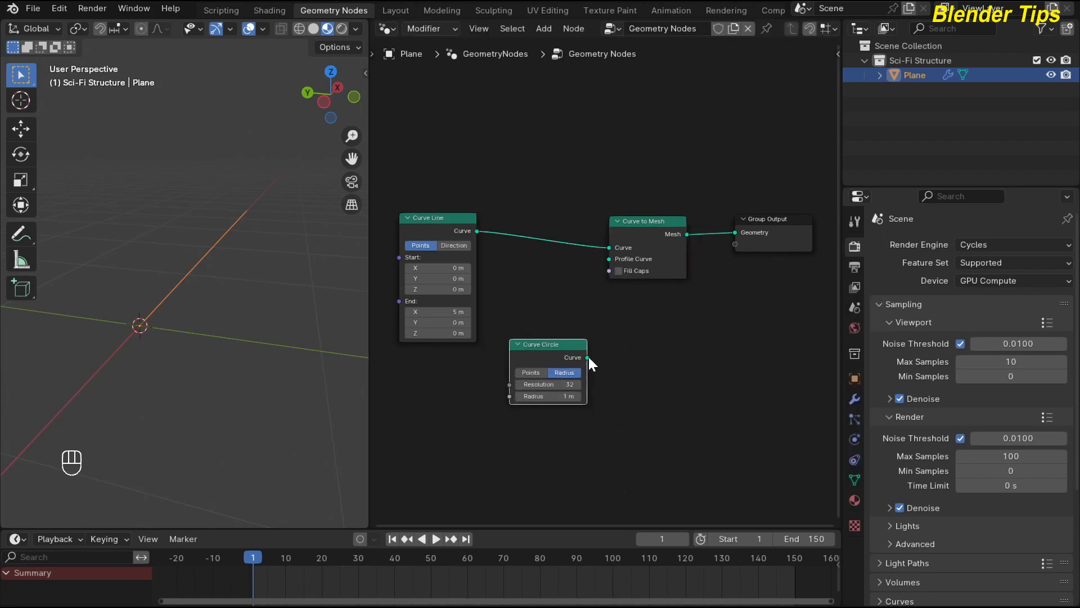
left_click(589, 356)
left_click_drag(587, 356, 608, 259)
scroll(513, 282, "down", 1)
middle_click_drag(275, 259, 208, 179)
scroll(488, 402, "up", 1)
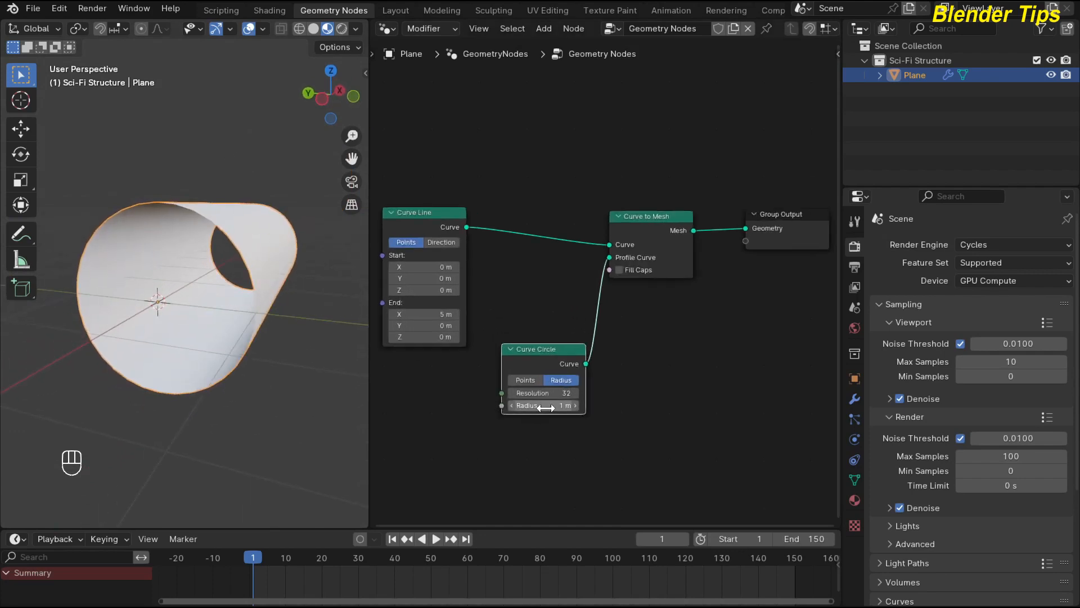
Reduce the Curve Circle's radius to 0.3 m and deselect the object in the viewport.
left_click_drag(543, 405, 503, 405, "shift")
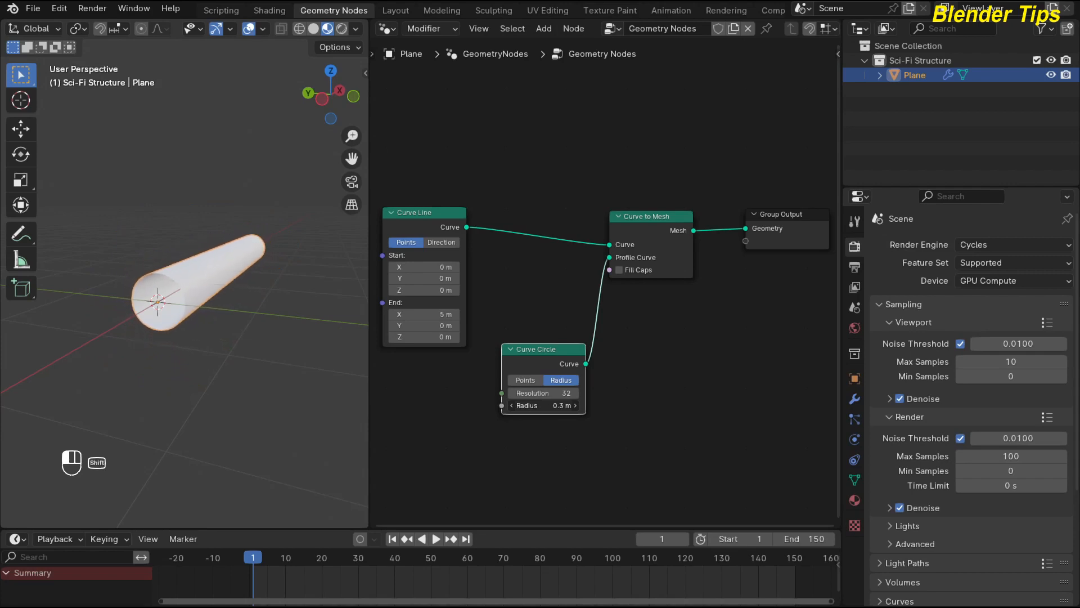
left_click(218, 316)
scroll(173, 252, "up", 2)
Examine the tube's topology in solid and wireframe viewport shading.
left_click(313, 29)
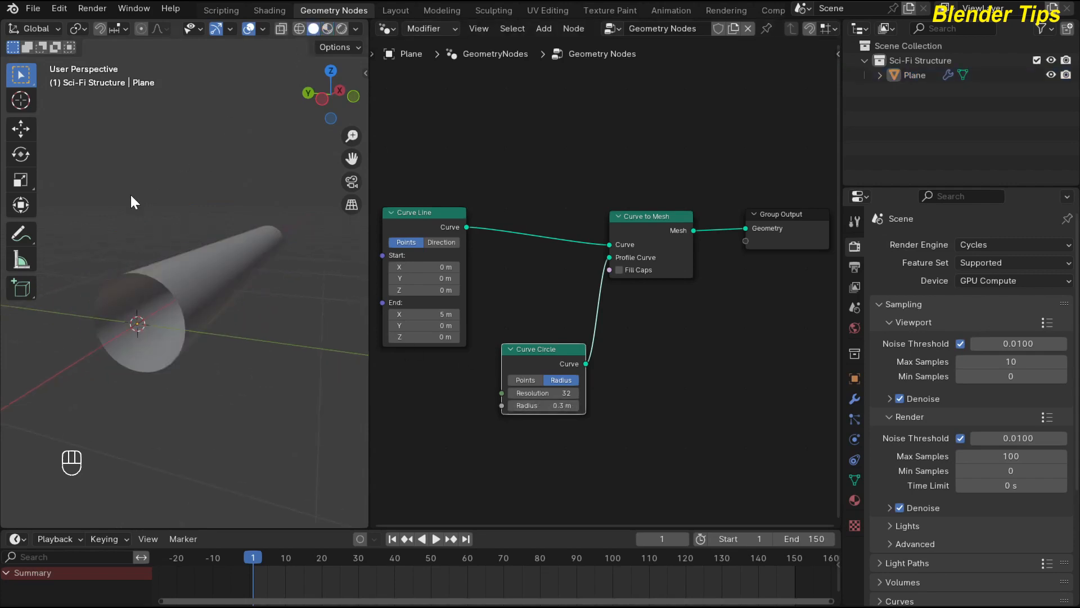
mouse_move(130, 194)
middle_mouse_down()
mouse_move(171, 199)
mouse_move(174, 224)
mouse_move(121, 224)
mouse_move(124, 211)
middle_mouse_up()
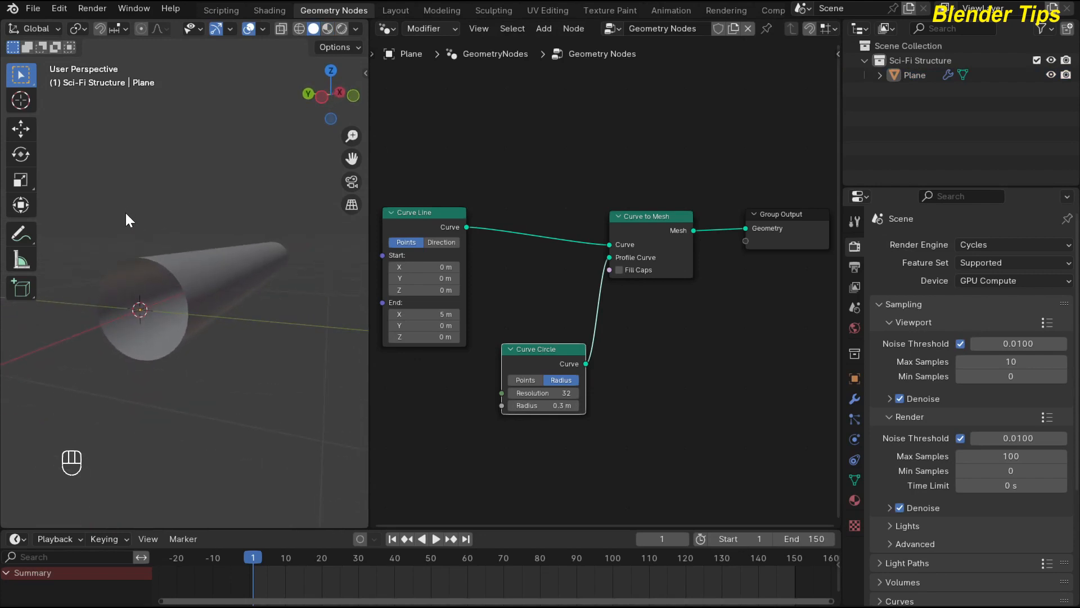
left_click(299, 28)
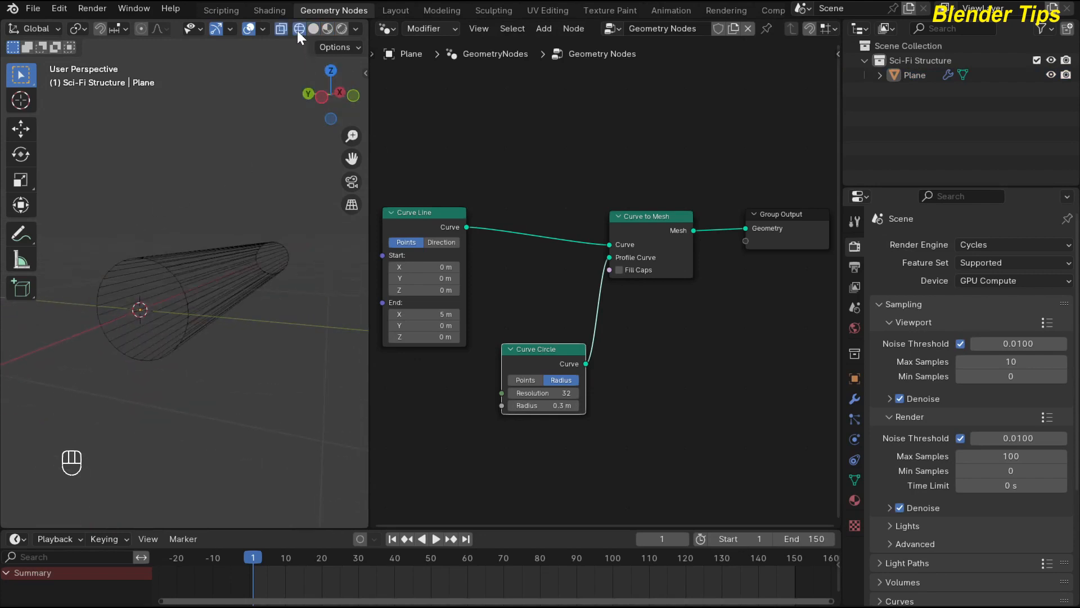
mouse_move(150, 188)
middle_mouse_down()
mouse_move(159, 232)
mouse_move(122, 263)
middle_mouse_up()
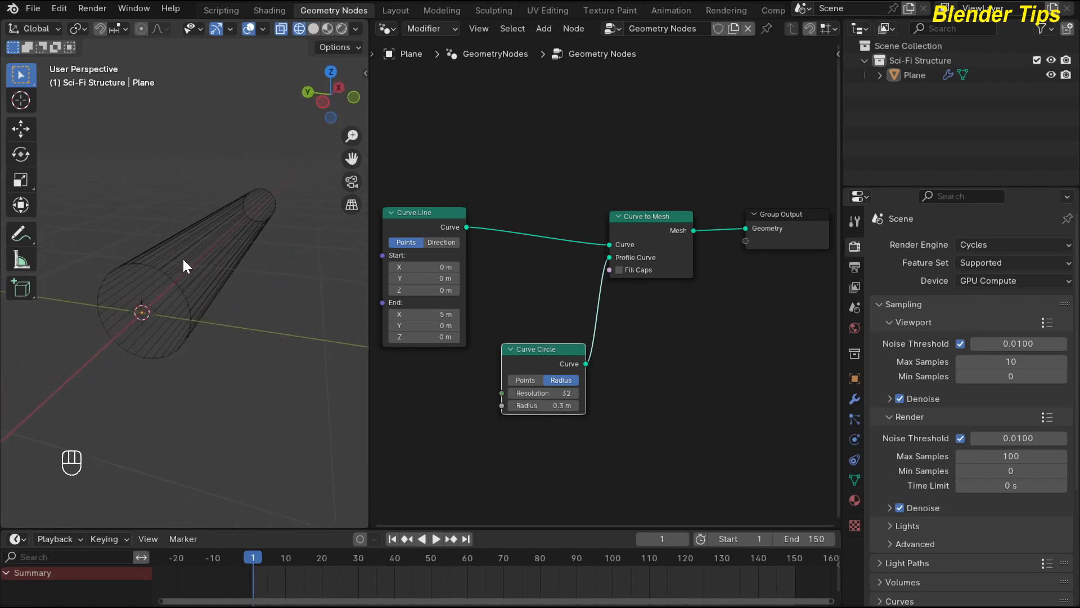
Move the Curve Line node away and insert a Resample Curve node between it and Curve to Mesh.
middle_click_drag(640, 344, 716, 361)
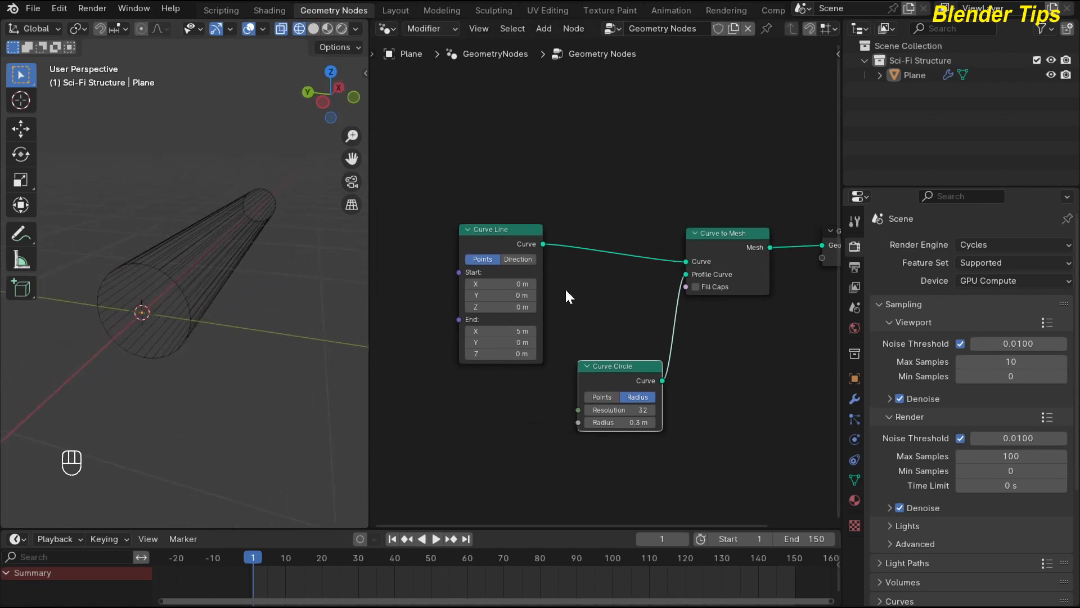
left_click_drag(475, 248, 378, 271)
left_click(486, 193)
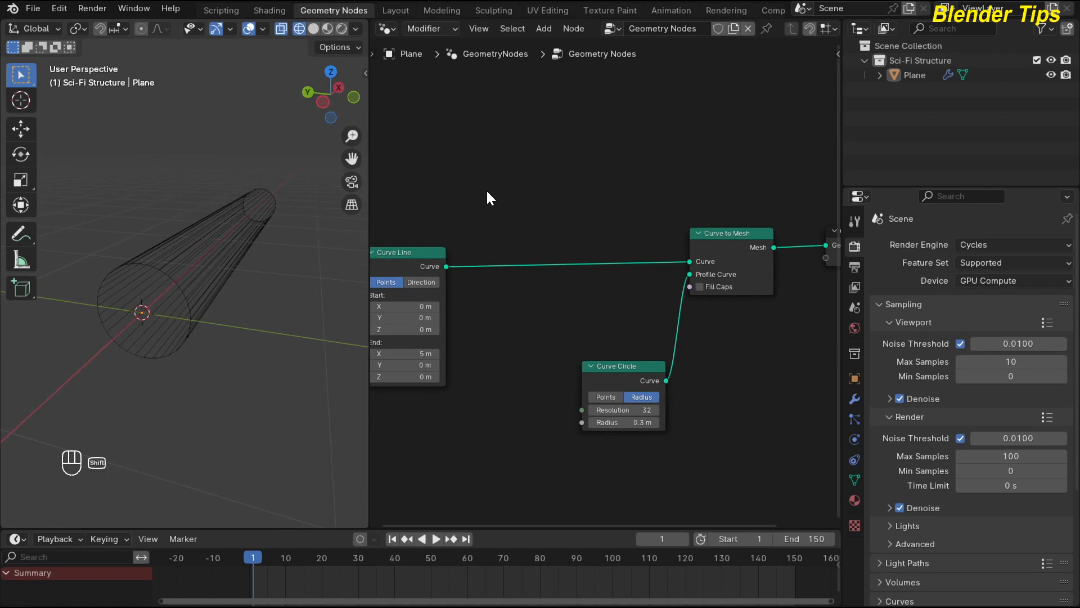
key("shift+a")
type("re")
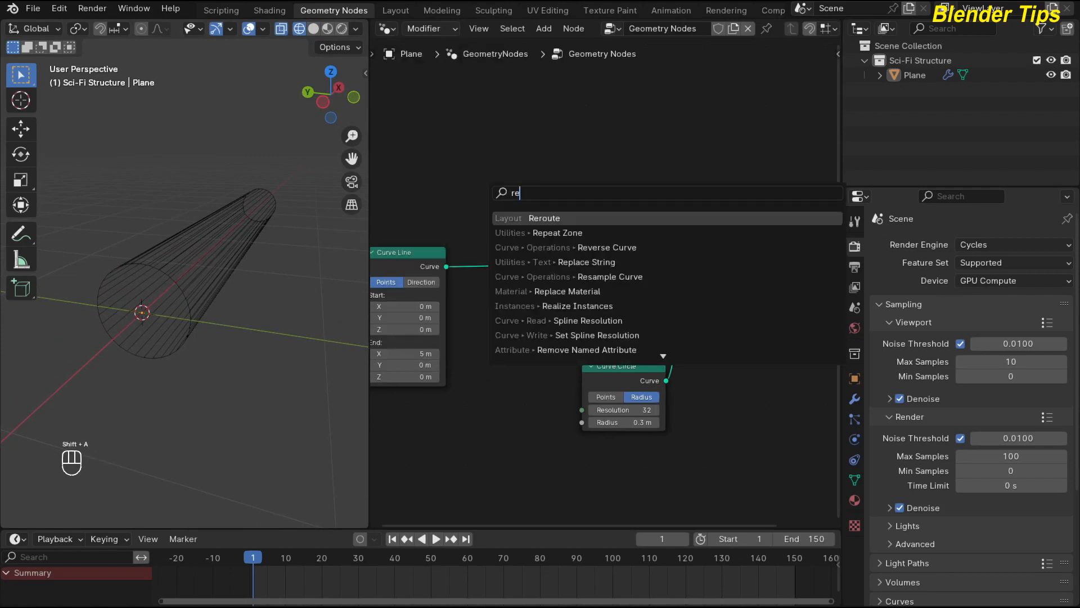
key("Down")
key("Down")
key("Down")
key("Down")
key("Down")
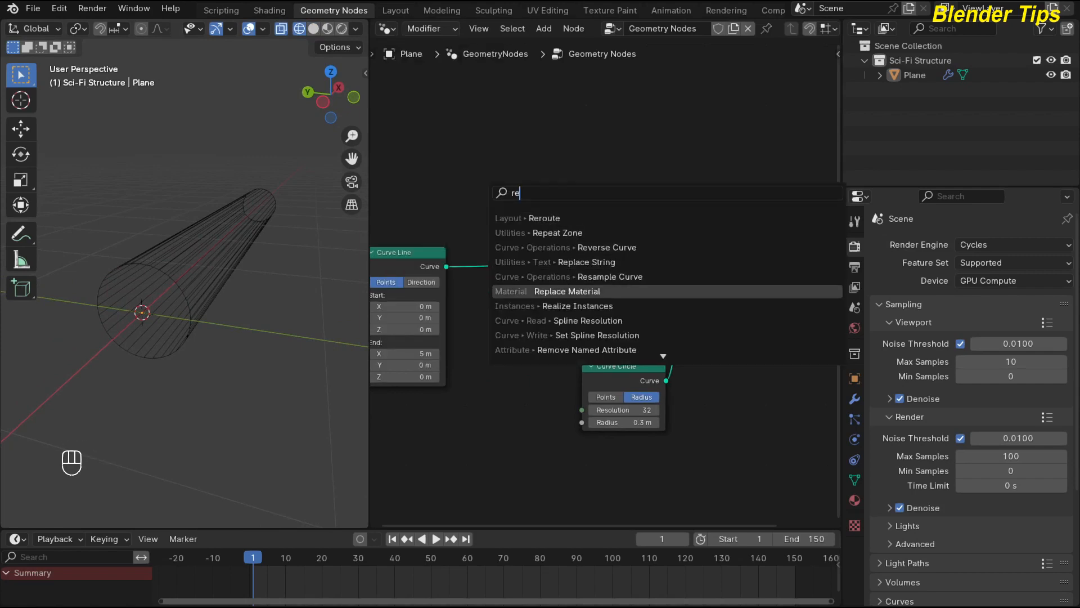
key("Up")
key("Return")
left_click(486, 242)
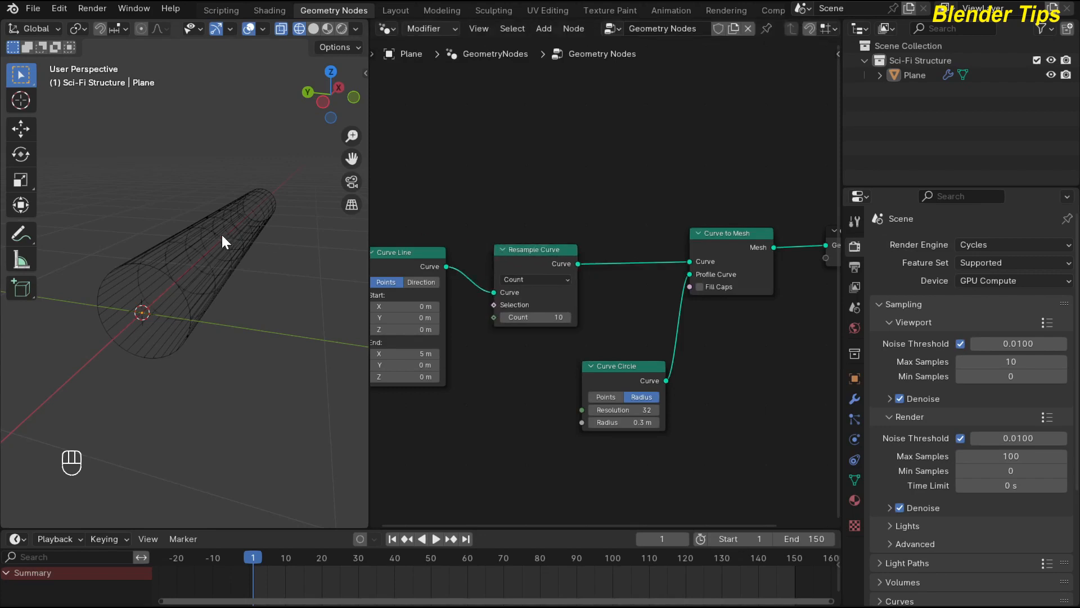
Set the Resample Curve count to 82 and return the viewport to solid shading.
scroll(158, 247, "up", 3)
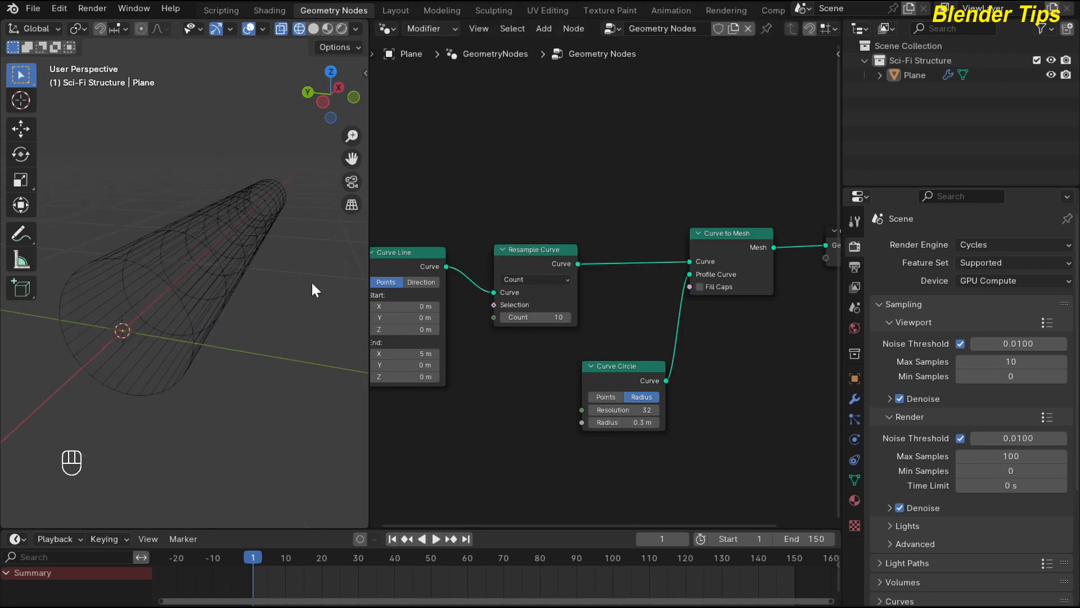
left_click_drag(517, 317, 606, 316)
mouse_move(257, 244)
middle_mouse_down()
mouse_move(189, 220)
mouse_move(223, 223)
mouse_move(209, 221)
mouse_move(185, 184)
mouse_move(161, 179)
mouse_move(180, 183)
middle_mouse_up()
left_click(313, 29)
Move the Group Output node farther from Curve to Mesh to make room for more nodes.
middle_click_drag(704, 335, 531, 354)
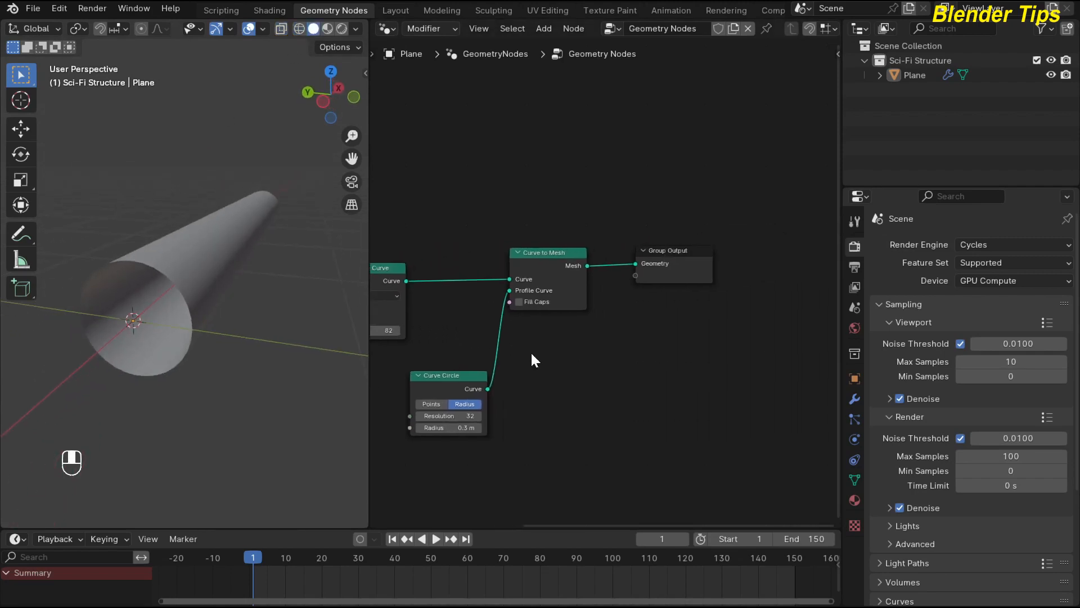
left_click(686, 278)
left_click_drag(686, 278, 779, 329)
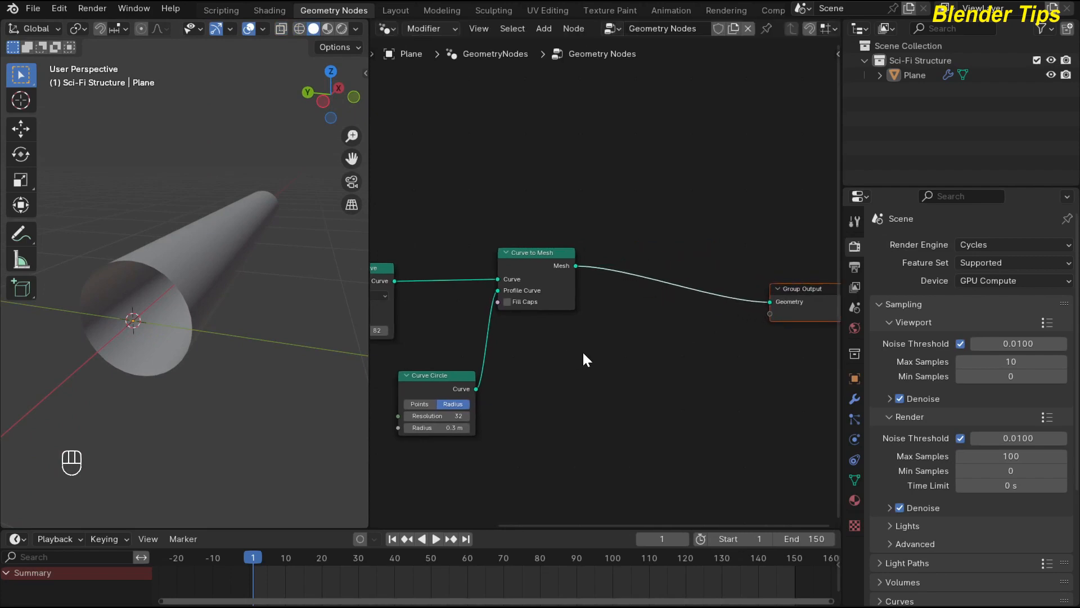
Insert a Set Position node between Curve to Mesh and Group Output.
middle_click_drag(584, 344, 555, 349)
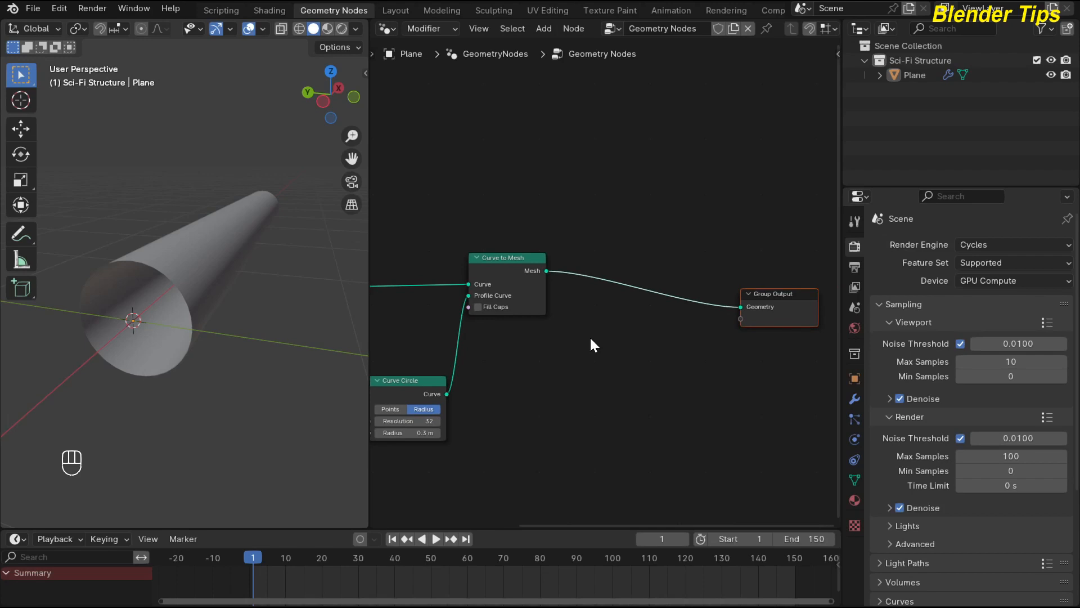
scroll(590, 339, "up", 1)
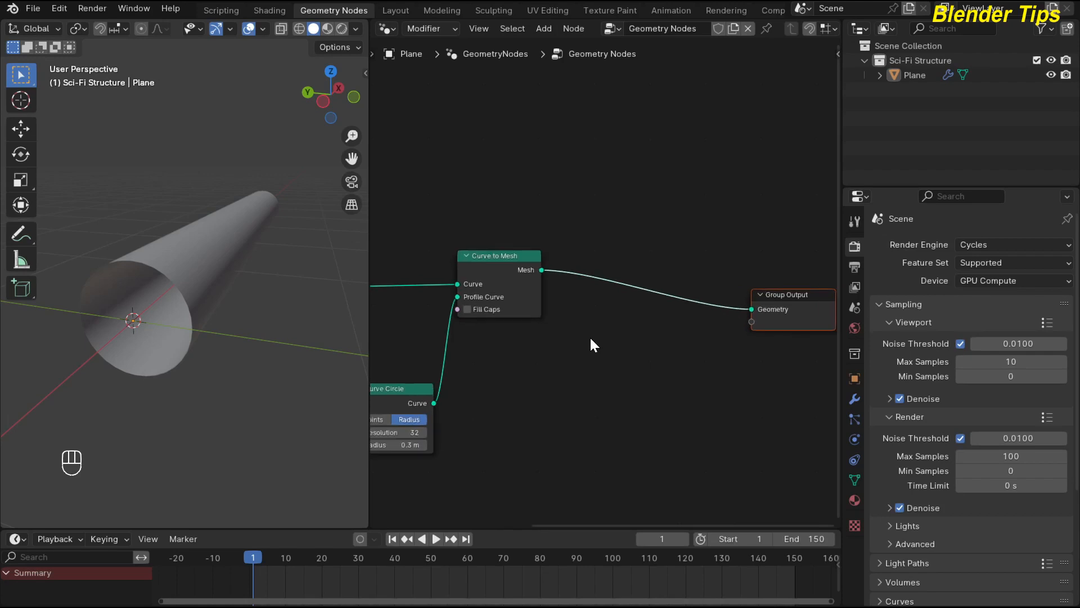
key("shift+a")
mouse_move(590, 339)
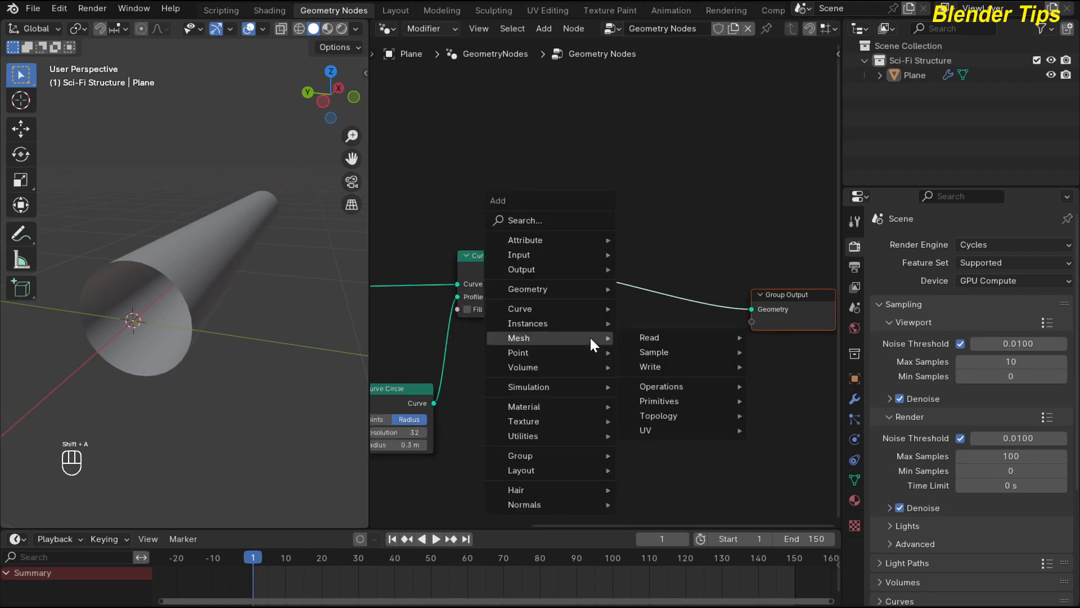
type("set")
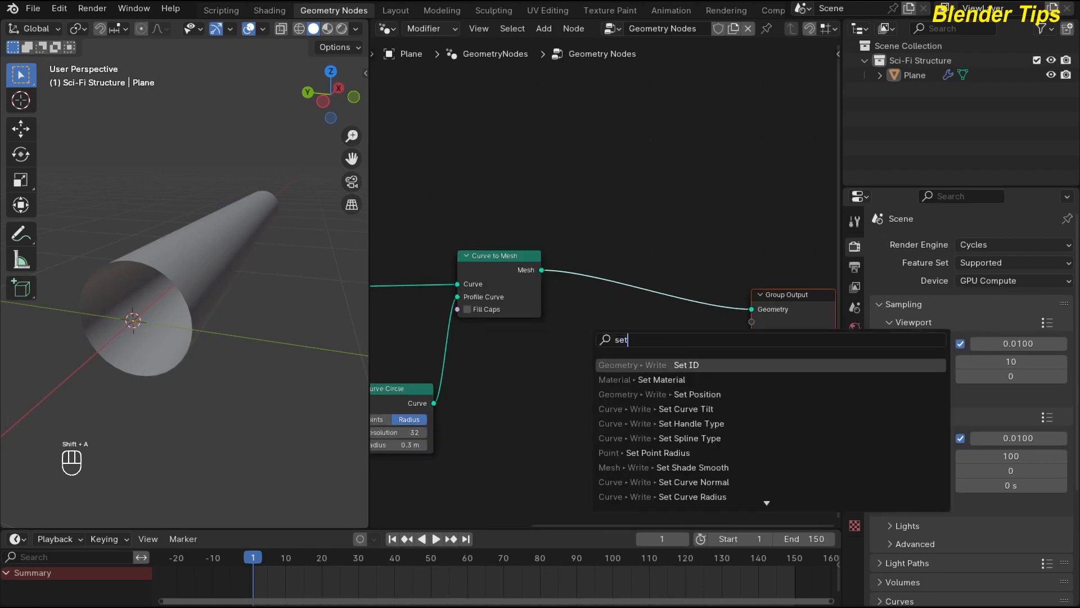
key("Return")
left_click(599, 260)
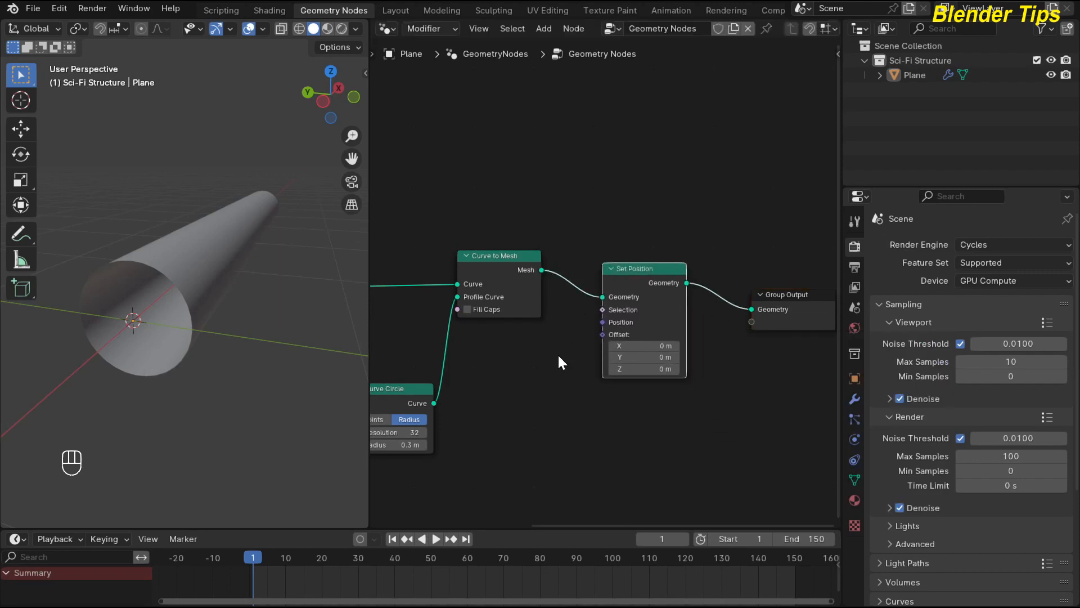
Move the Curve Circle node up, closer to the Curve to Mesh node, to free space below it.
scroll(582, 292, "down", 1)
scroll(588, 281, "up", 1)
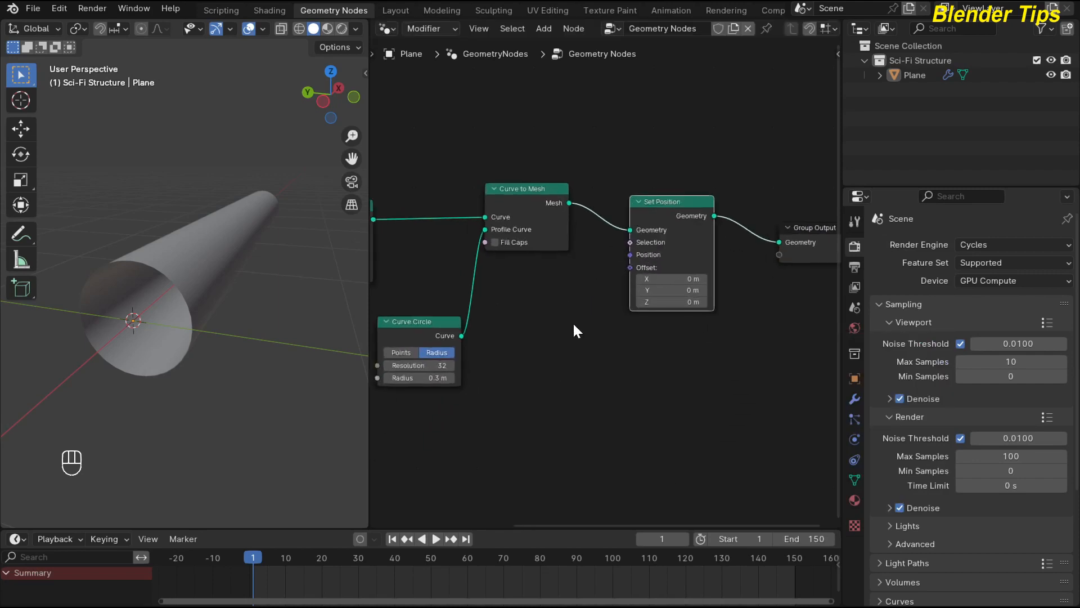
scroll(573, 323, "down", 1)
left_click_drag(480, 311, 485, 274)
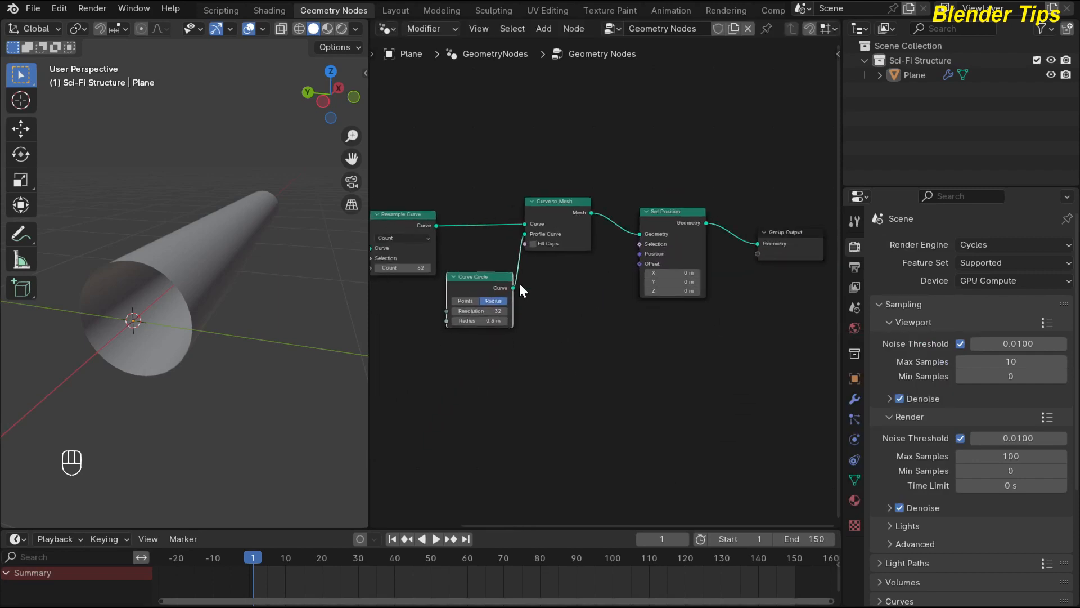
Add a Noise Texture node below Curve Circle and connect its Fac output to the Set Position Offset.
scroll(601, 300, "up", 2)
scroll(582, 326, "up", 1)
middle_click_drag(601, 300, 557, 304)
scroll(583, 326, "down", 1)
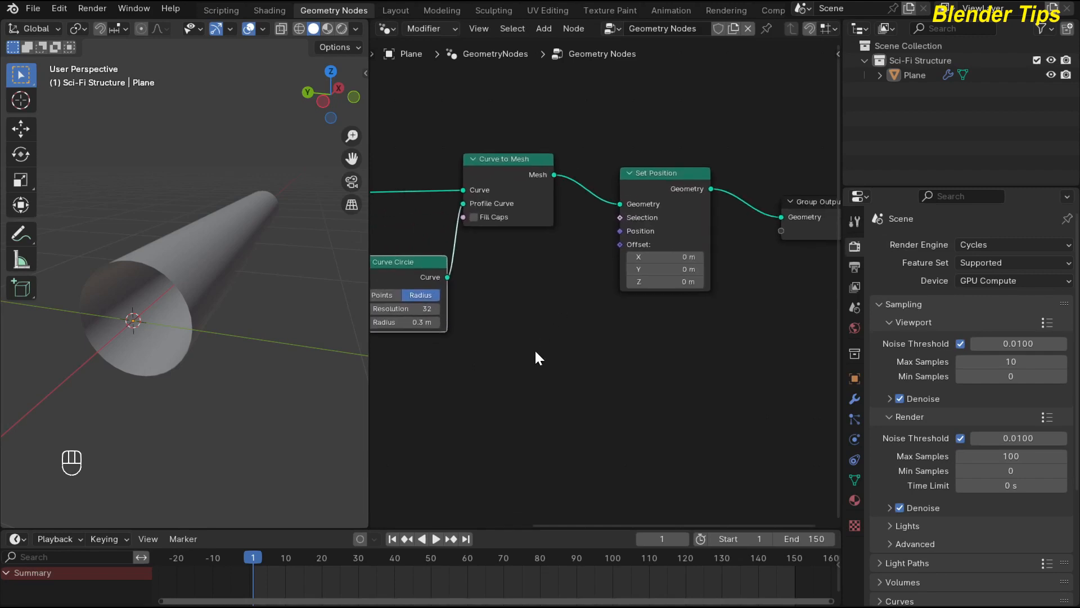
key("shift+a")
type("noi")
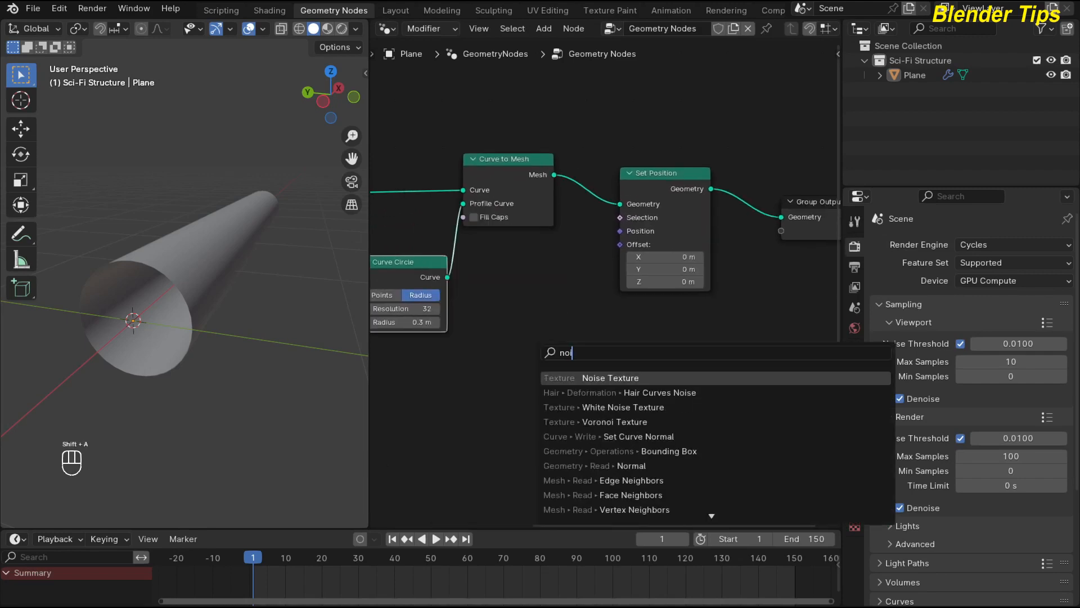
key("Return")
left_click(398, 358)
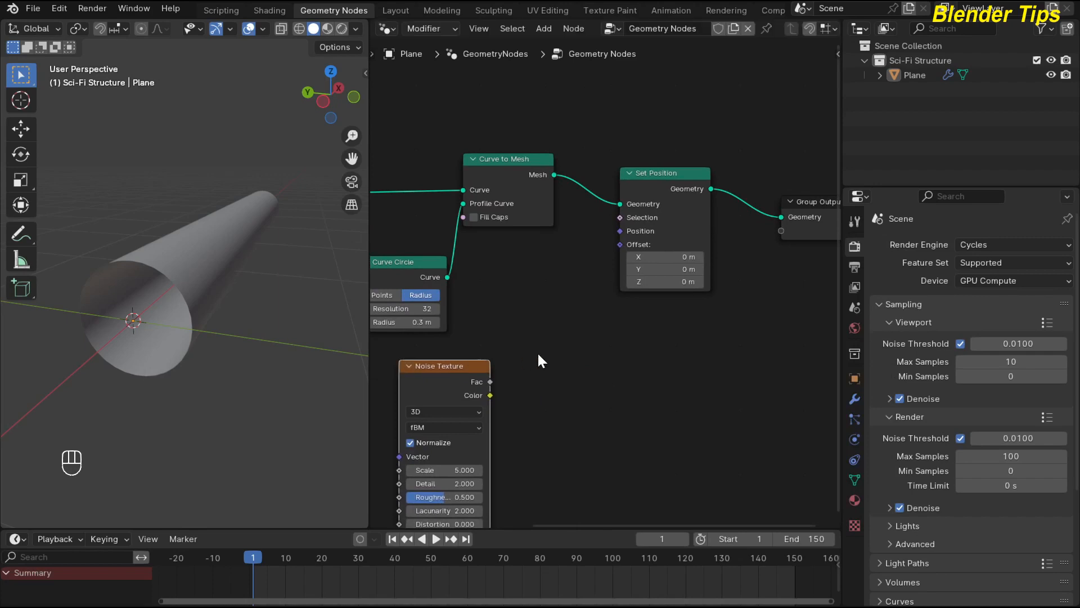
scroll(535, 357, "down", 1)
left_click(548, 313)
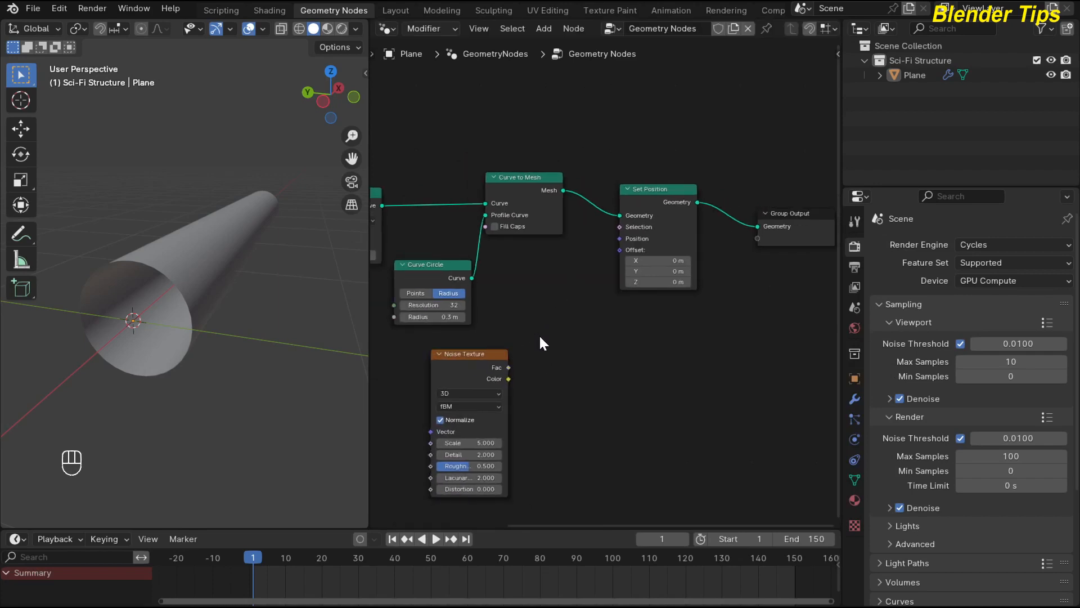
left_click_drag(509, 366, 608, 252)
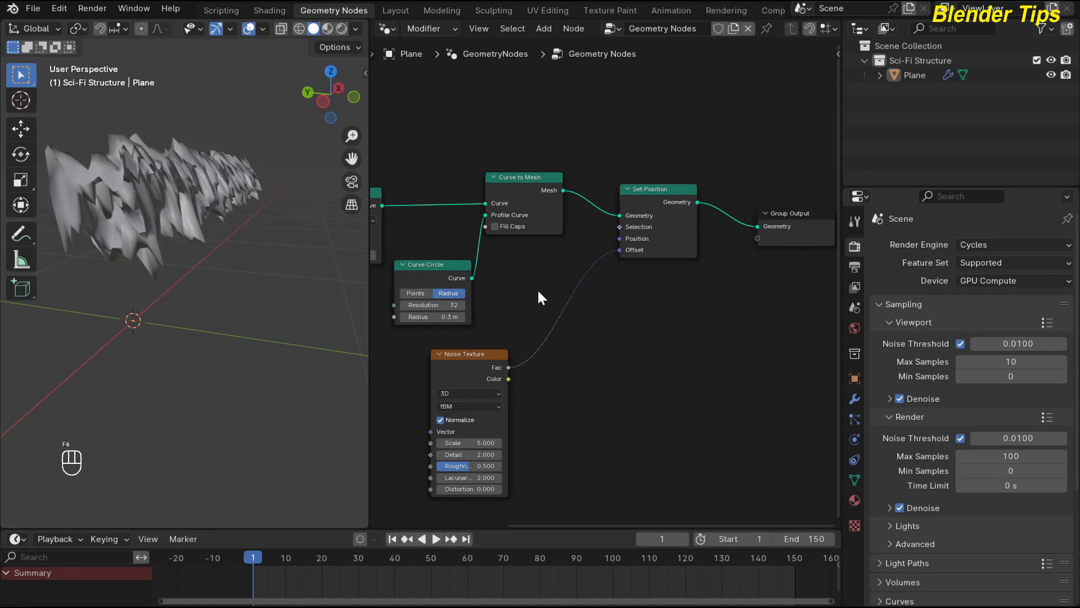
Insert a Math node in Add mode between the Noise Texture and the Set Position Offset.
key("shift+a")
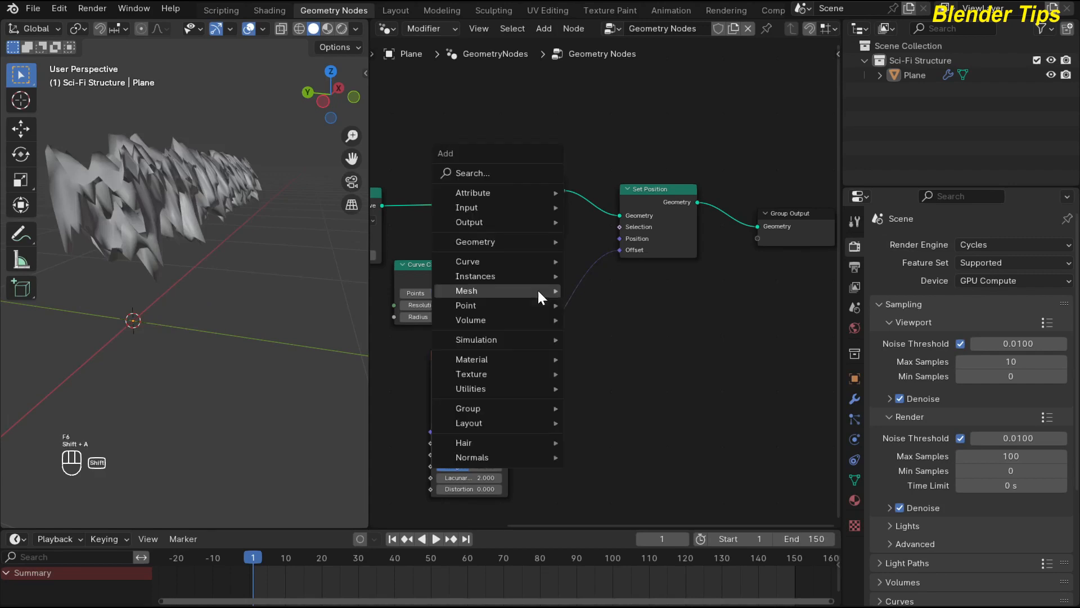
type("math")
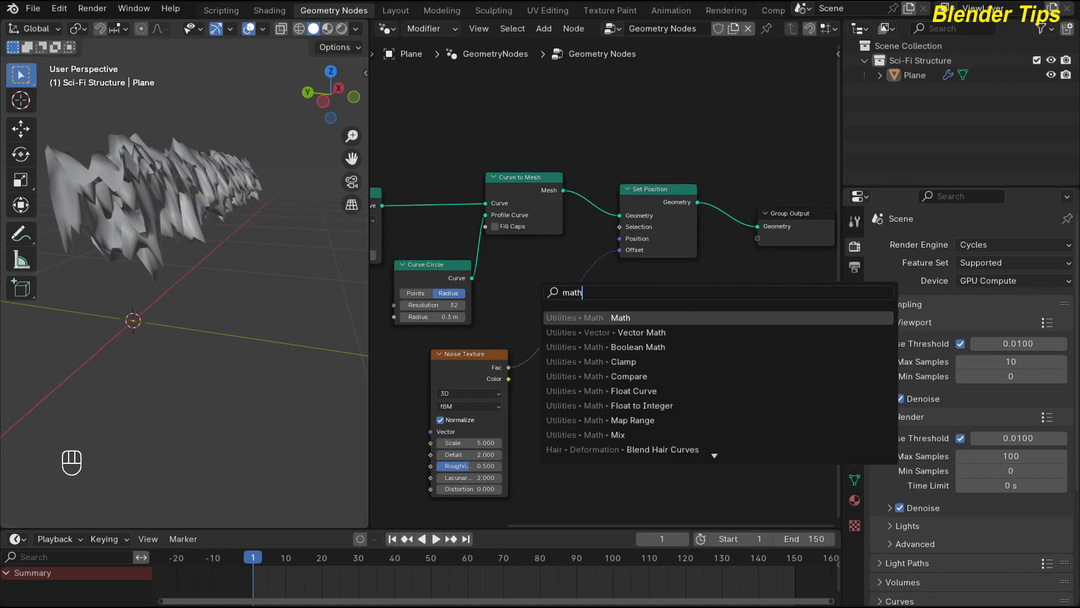
key("Return")
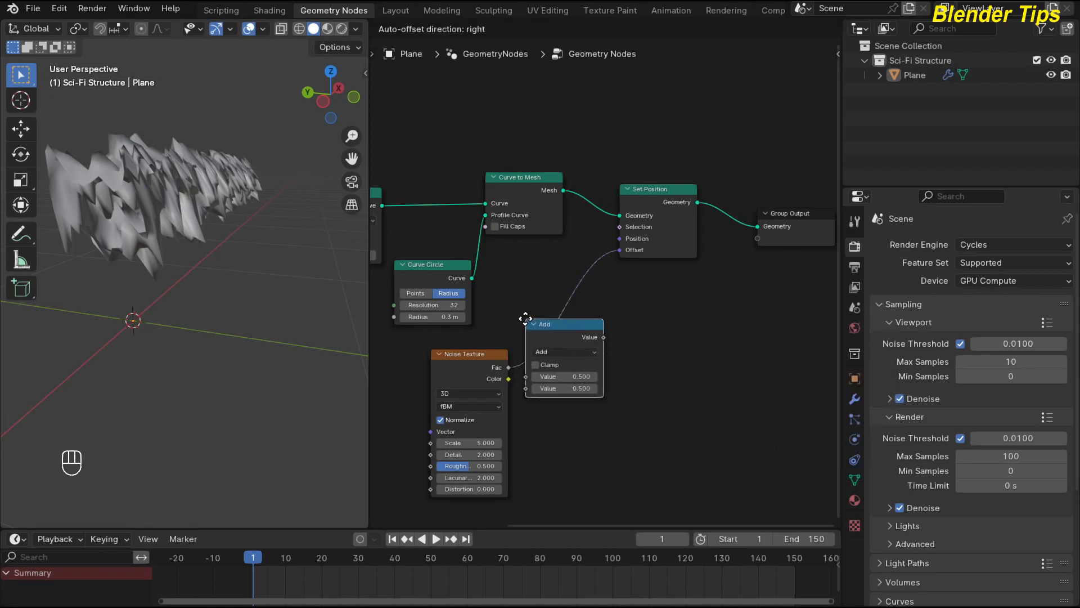
left_click(529, 317)
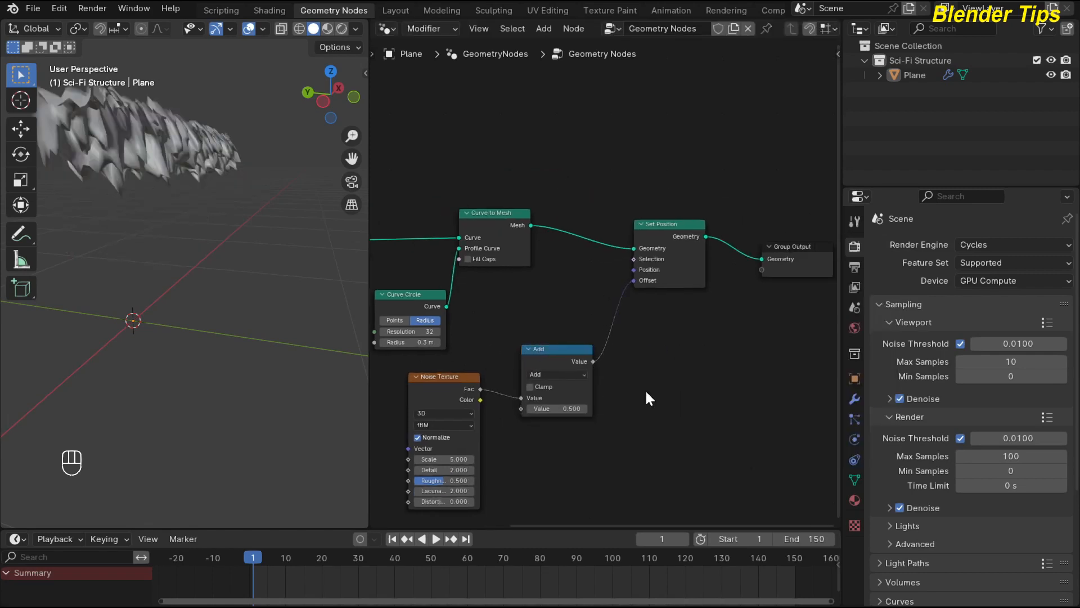
Insert a Vector Math node between the Add node and the Set Position Offset.
key("shift+a")
type("ma")
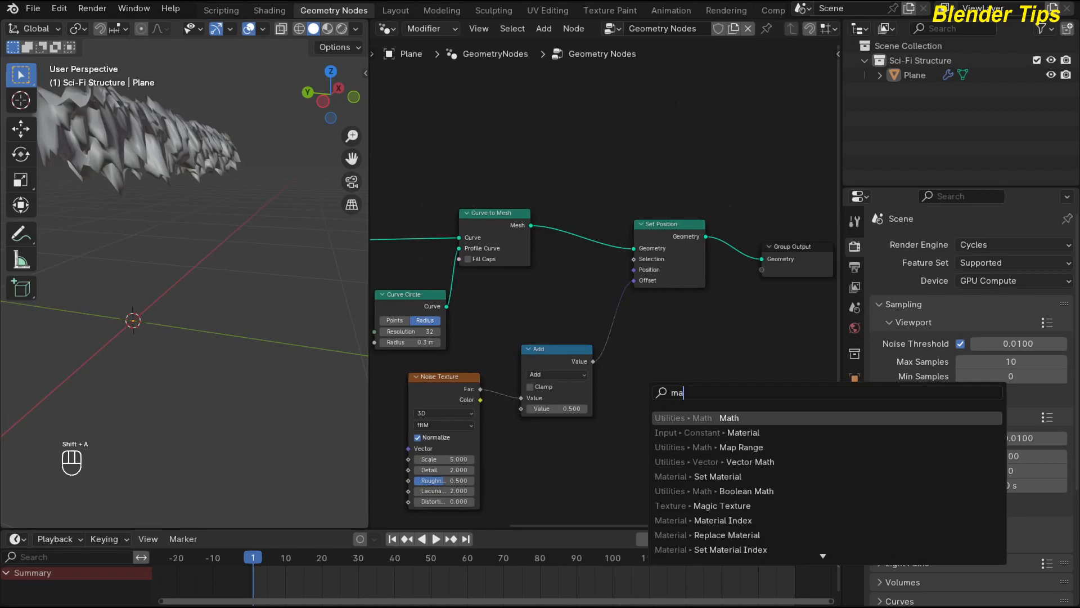
type("th")
key("Down")
key("Return")
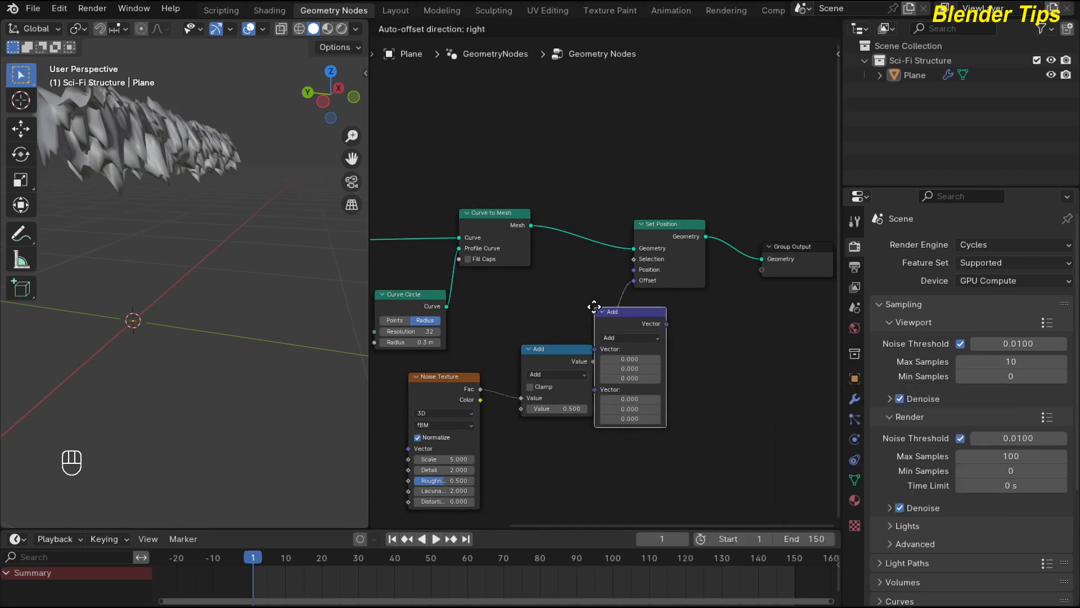
left_click(633, 304)
middle_click_drag(624, 419, 585, 376)
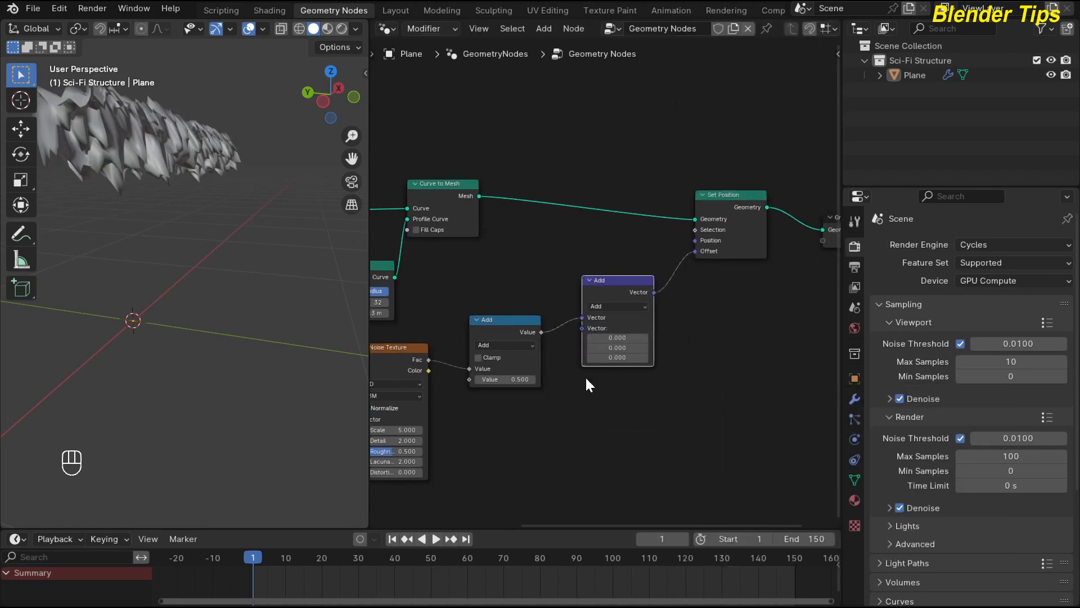
Switch the Vector Math node to the Scale operation and set its scale to 0.2.
left_click(623, 308)
left_click(612, 474)
scroll(603, 404, "up", 1)
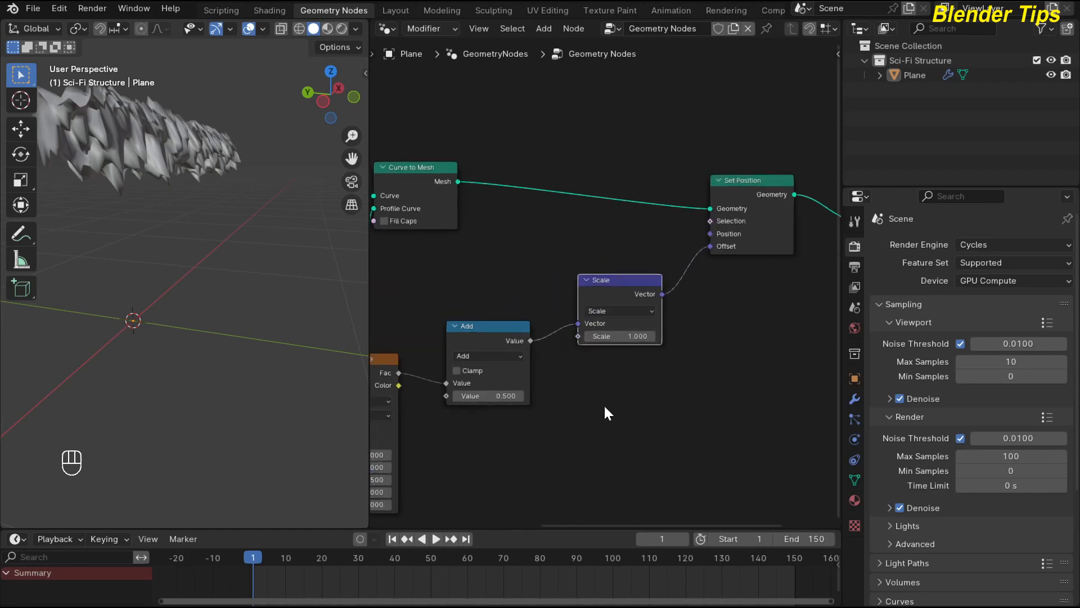
scroll(605, 412, "down", 1)
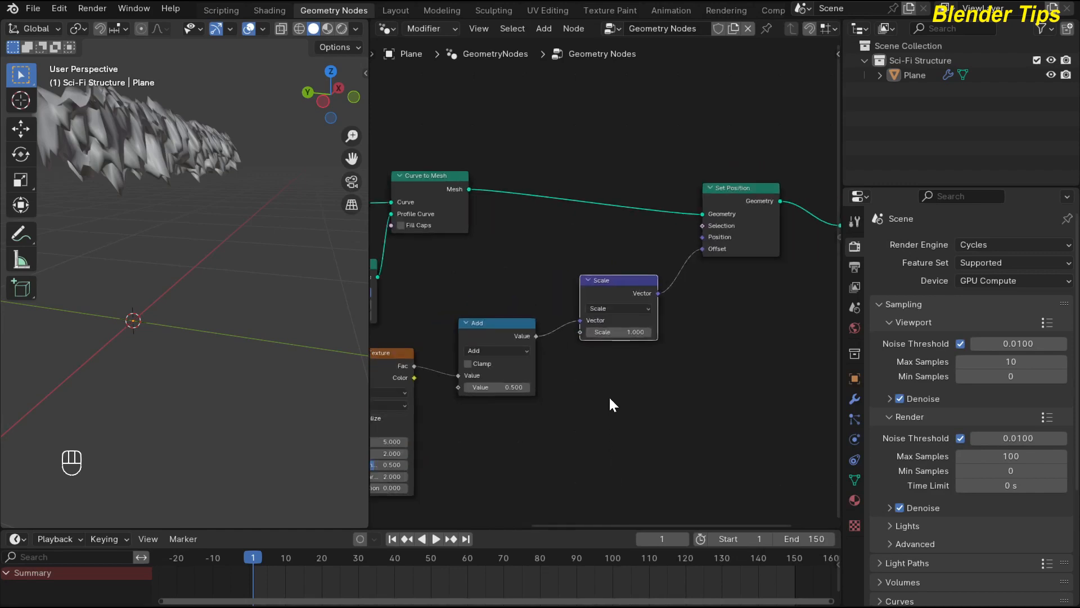
scroll(608, 371, "up", 1)
left_click(621, 333)
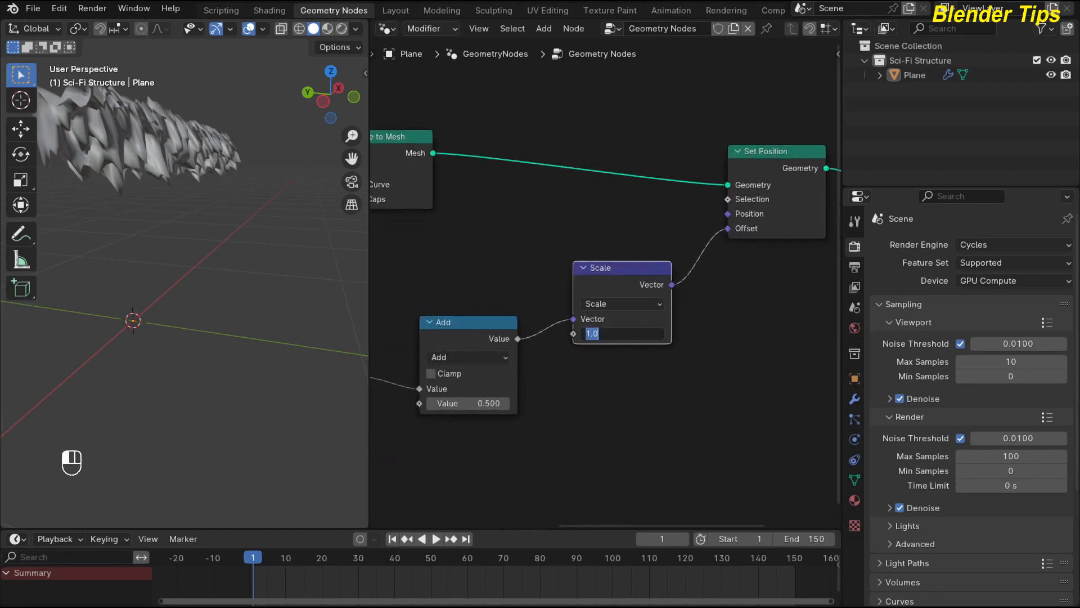
type("0.2")
key("Return")
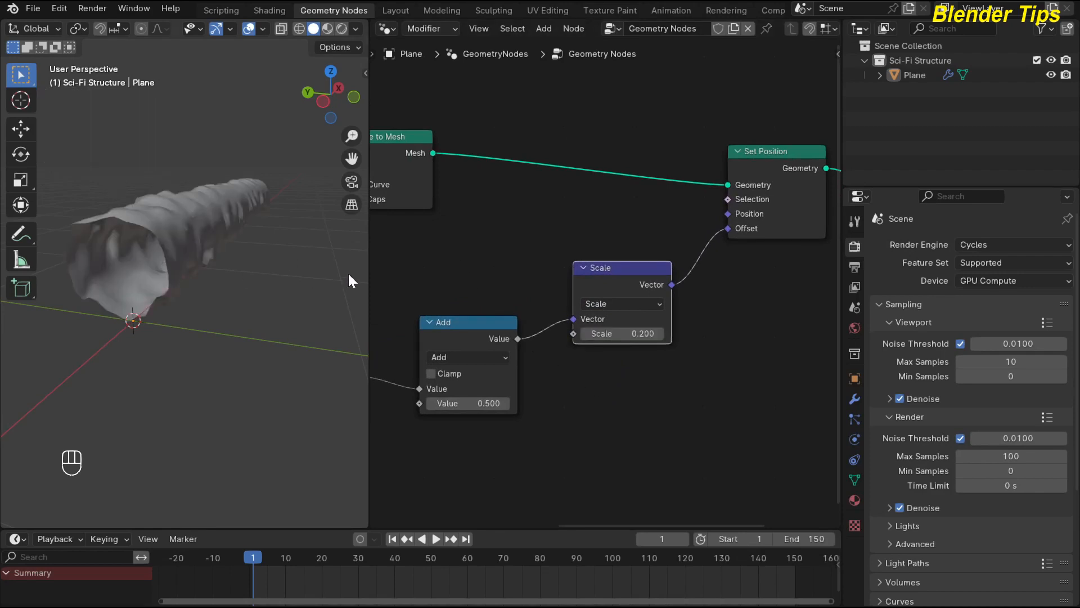
Set the second value of the Add node to -0.44 and check the tube in the viewport.
middle_click_drag(452, 274, 529, 231)
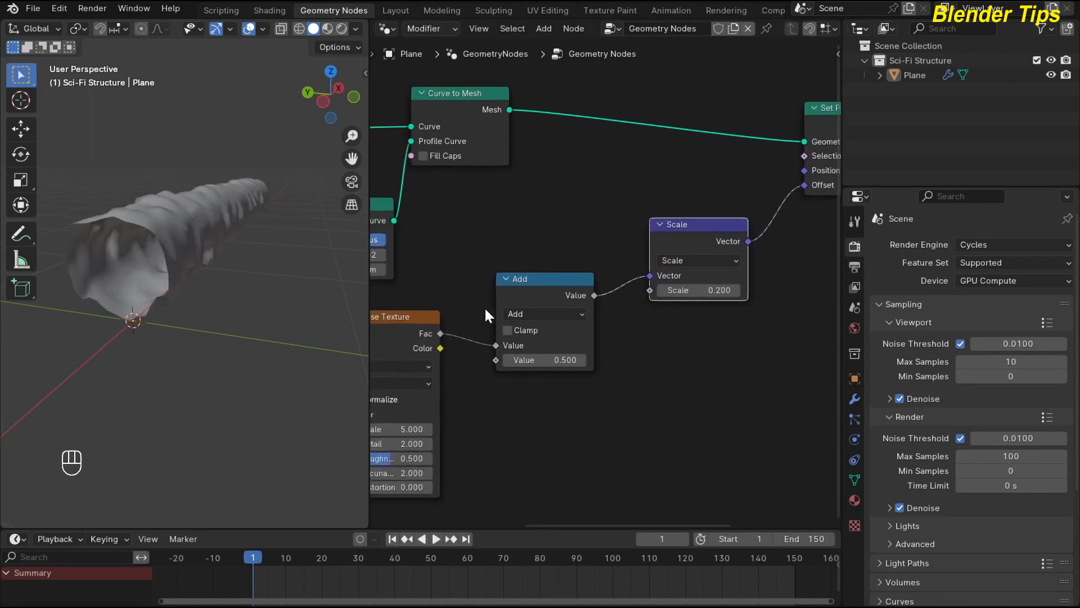
left_click(513, 360)
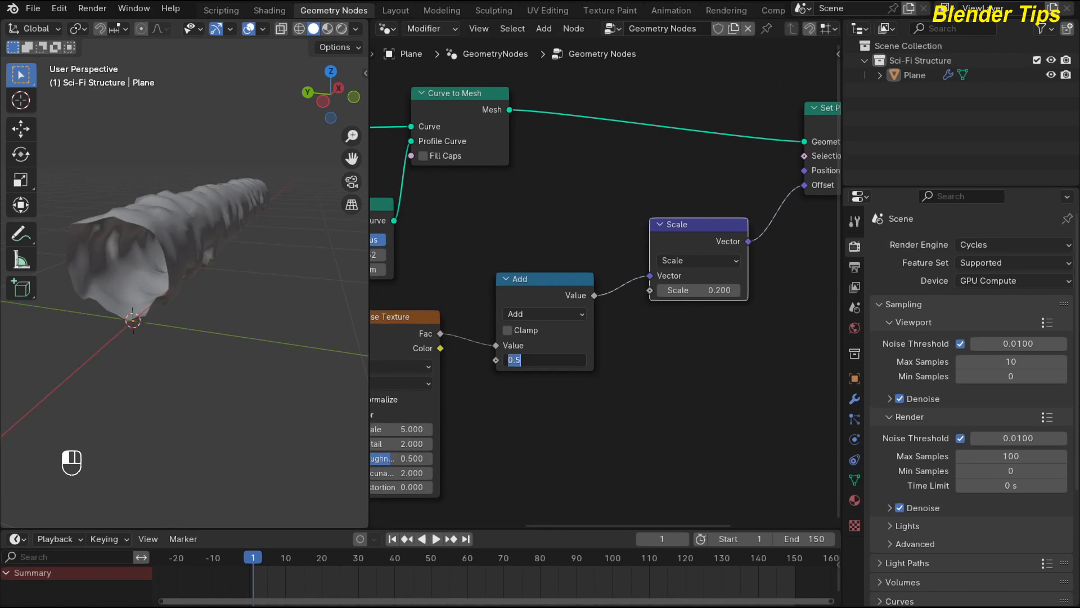
type("-0")
type(".44")
key("Return")
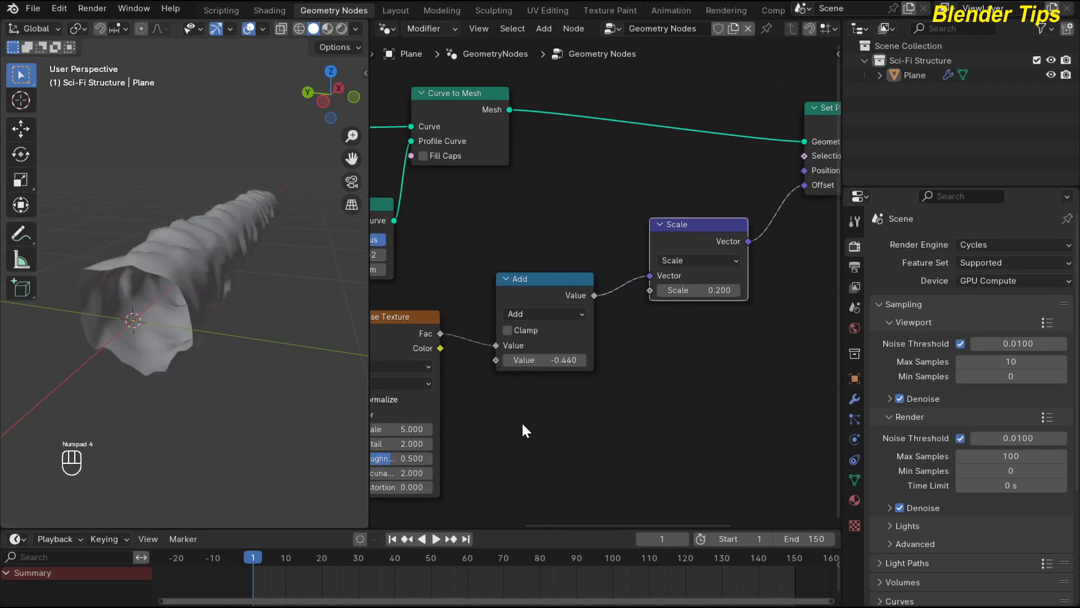
middle_click_drag(189, 302, 195, 265)
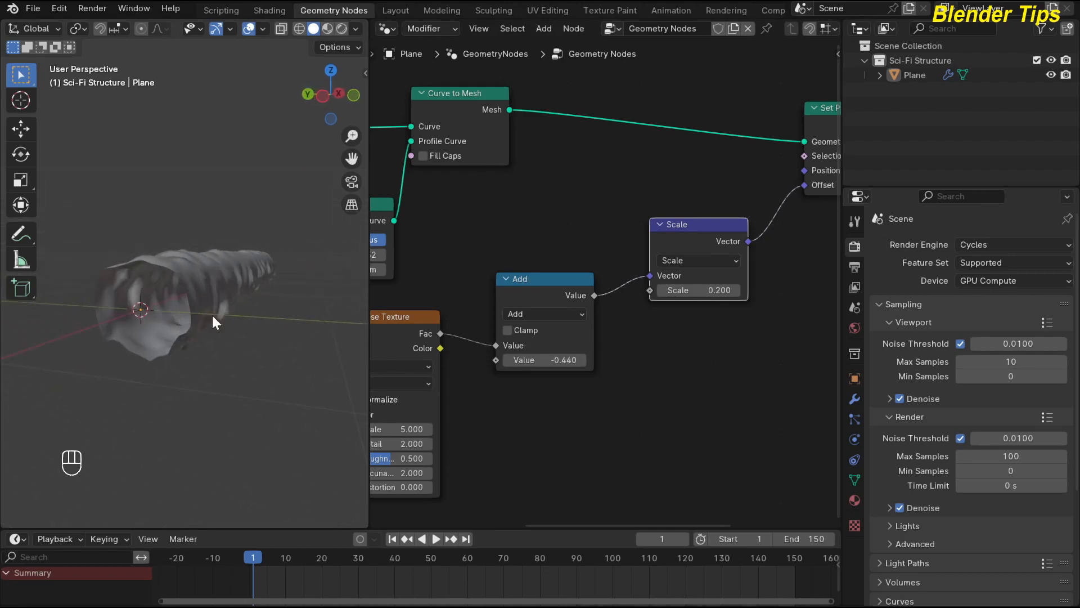
Switch the Noise Texture to 4D and reduce its Detail to 0.
middle_click_drag(477, 431, 582, 373)
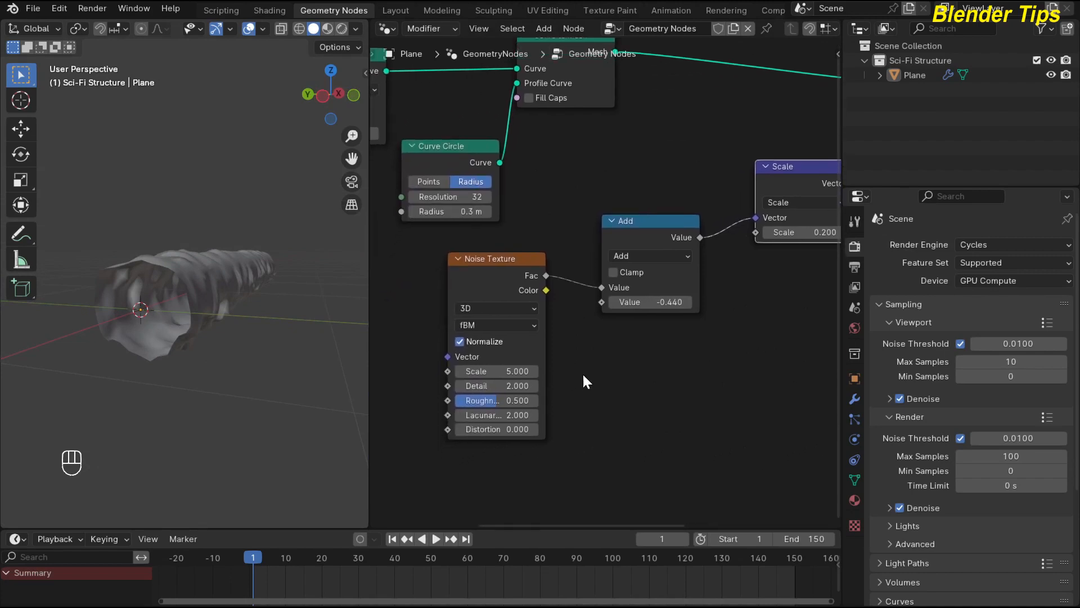
left_click(513, 307)
left_click(494, 380)
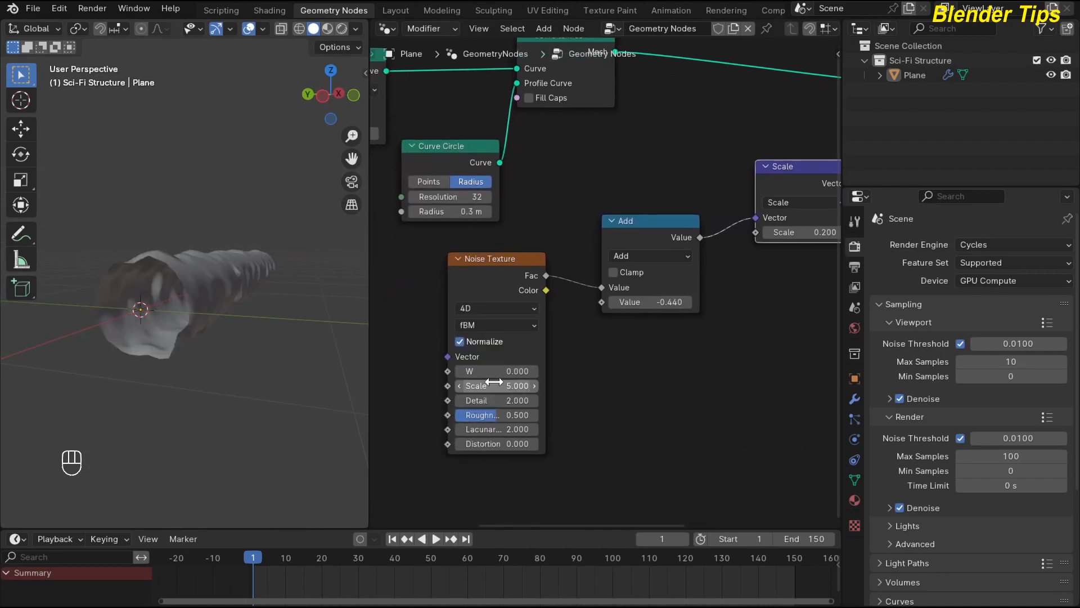
scroll(596, 380, "up", 3)
left_click_drag(535, 389, 507, 388)
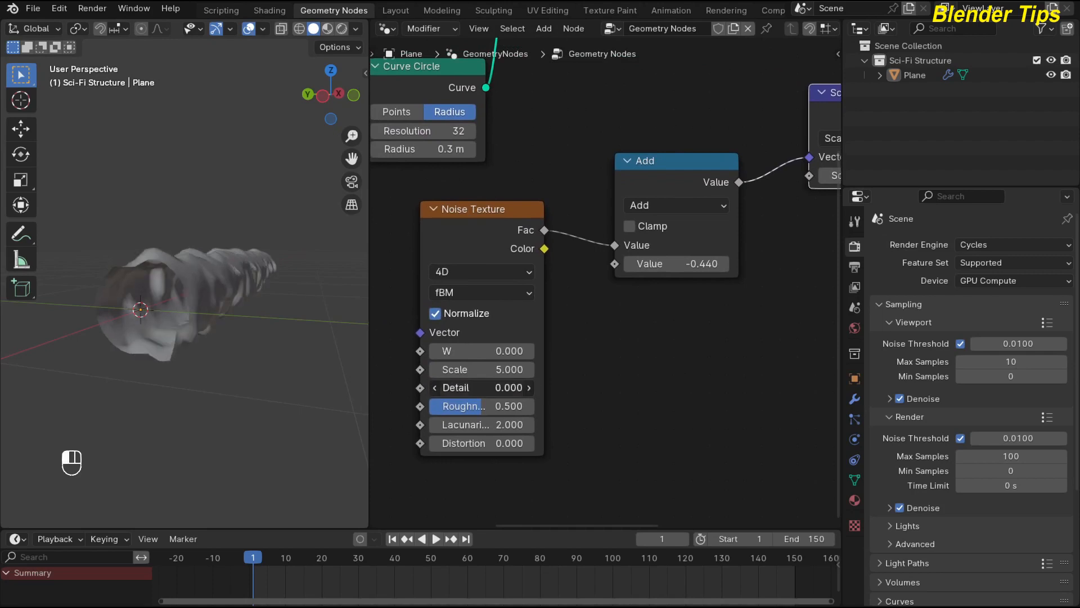
middle_click_drag(595, 360, 595, 374)
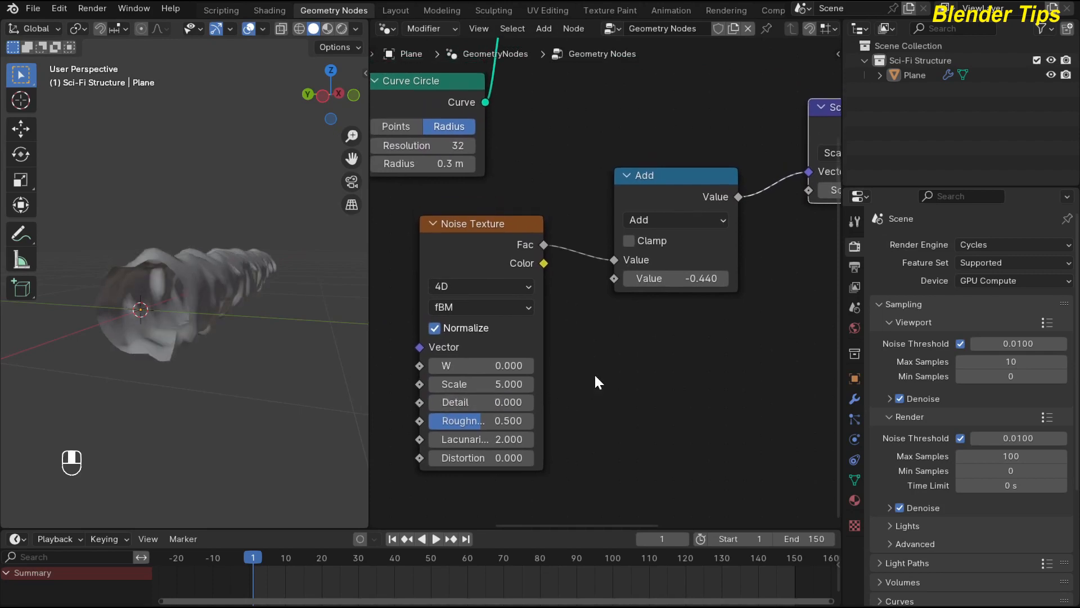
Lower the Noise Texture scale to 1.2 and check the deformed tube in the viewport.
left_click_drag(486, 384, 278, 385)
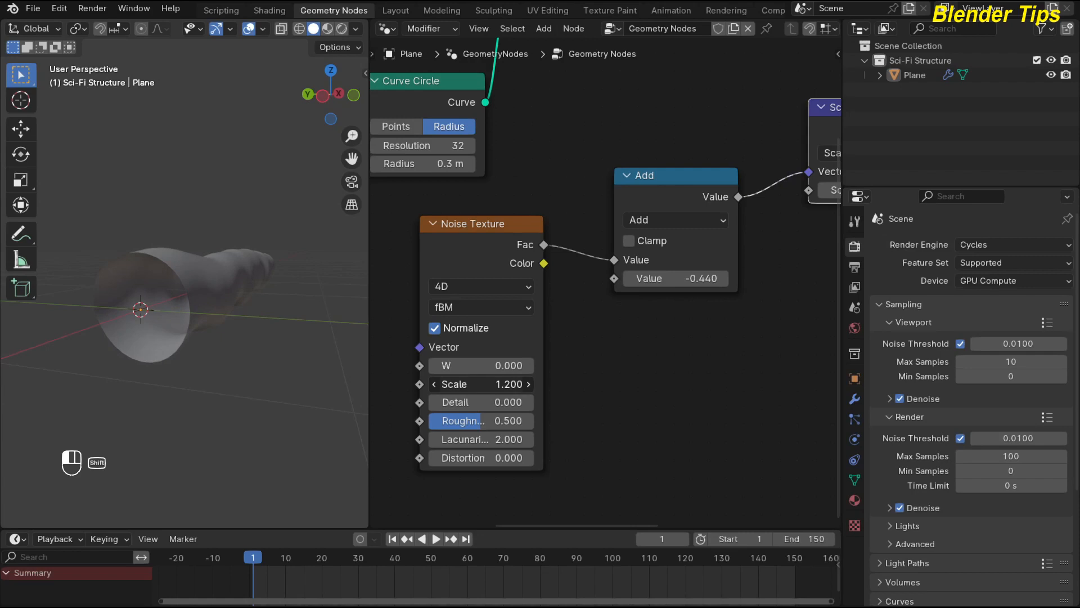
left_click(502, 385)
key("Return")
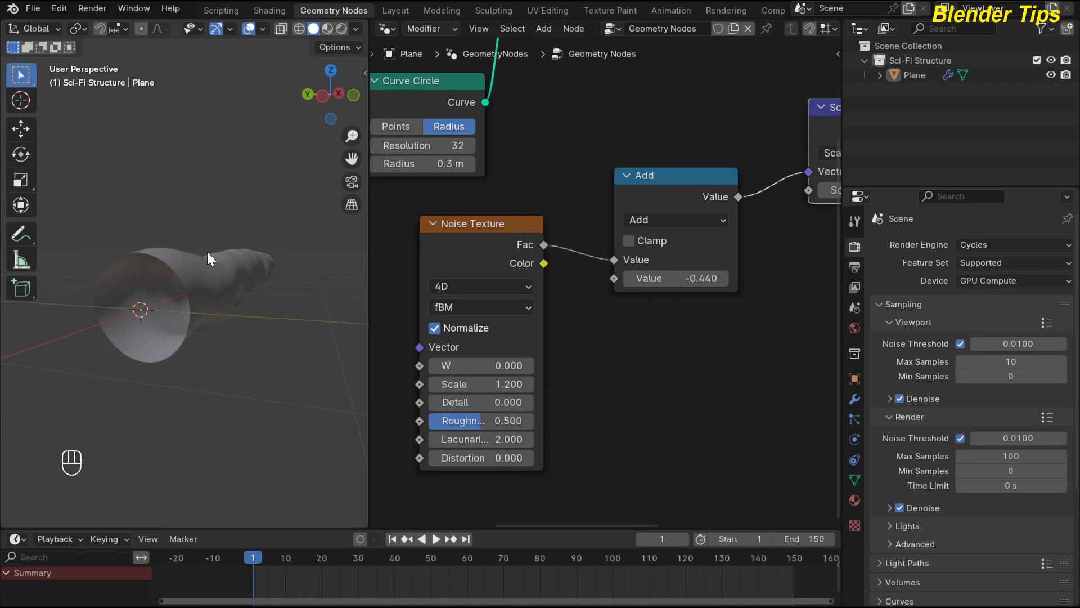
mouse_move(207, 251)
middle_mouse_down()
mouse_move(160, 246)
mouse_move(214, 262)
mouse_move(216, 249)
middle_mouse_up()
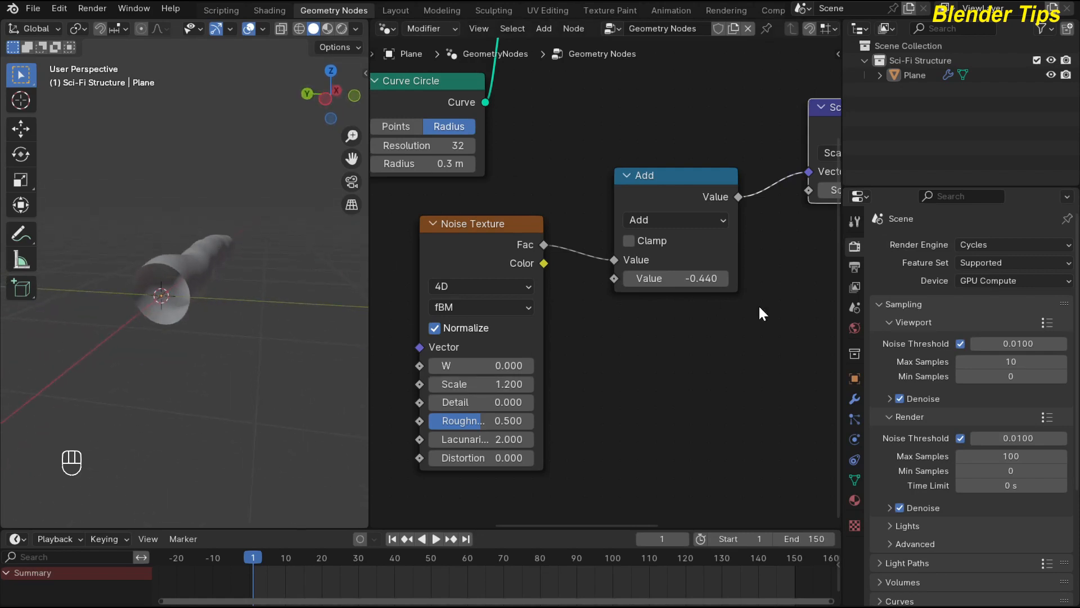
scroll(759, 305, "down", 3)
middle_click_drag(741, 320, 571, 354)
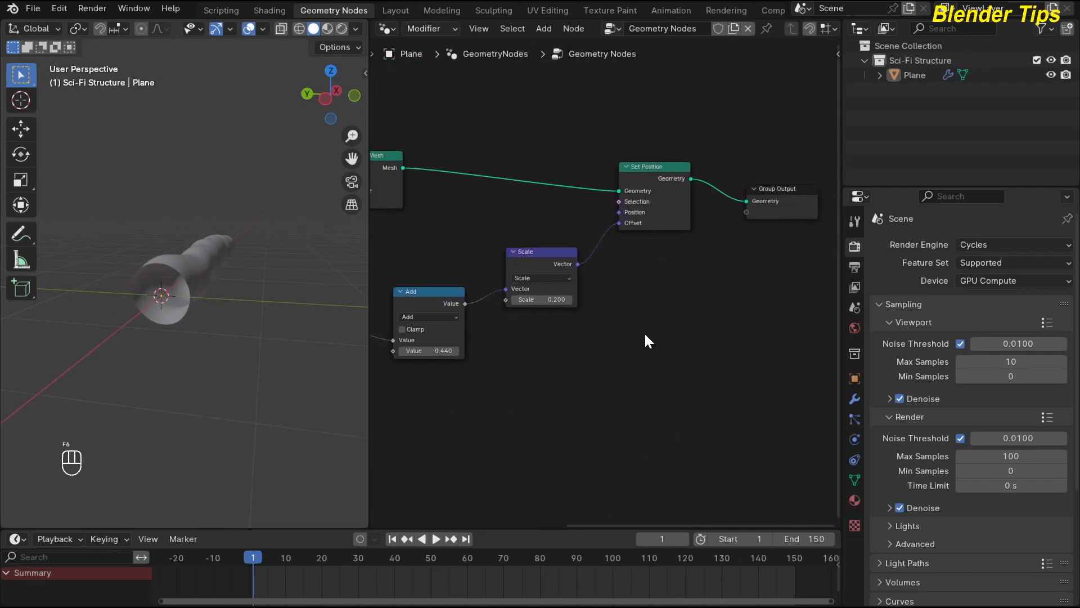
Make room before the Group Output and insert an Instance on Points node between Set Position and Group Output.
middle_click_drag(629, 300, 519, 342)
scroll(540, 329, "up", 2)
left_click(655, 218)
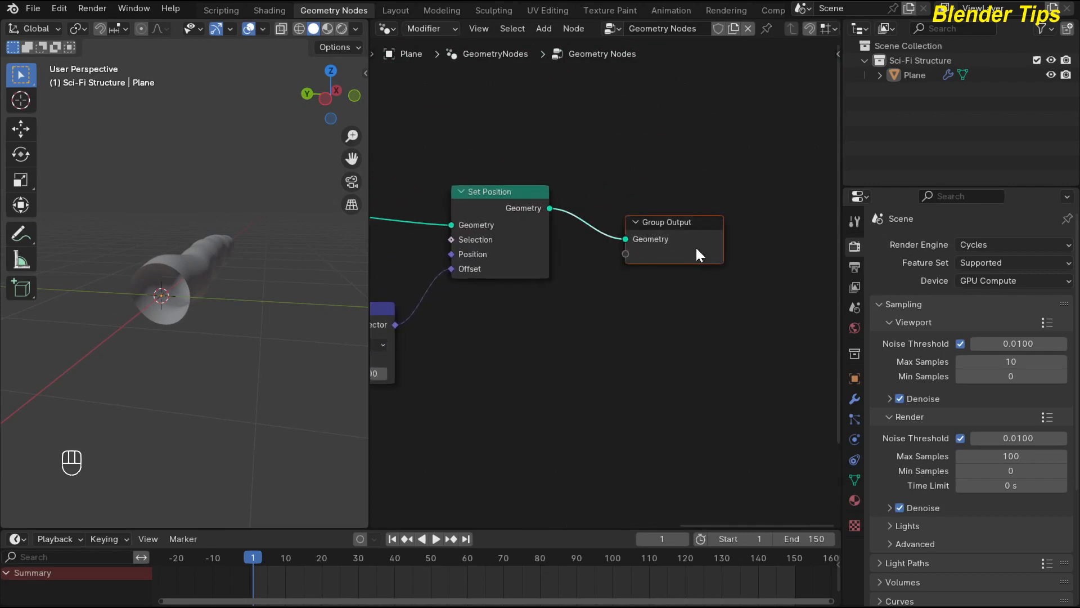
key("g")
left_click(776, 244)
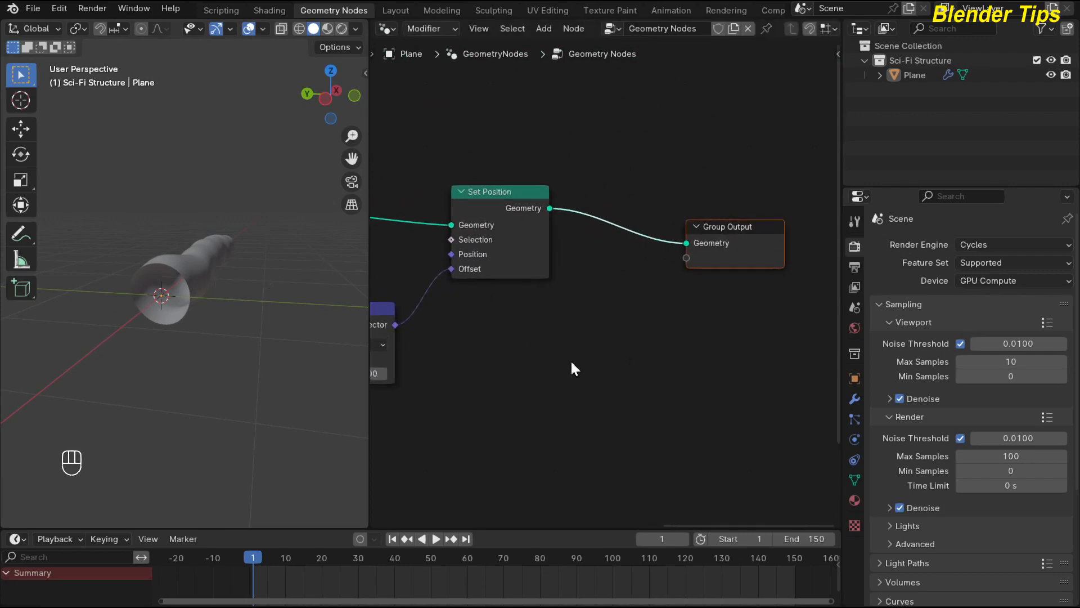
middle_click_drag(571, 362, 588, 337)
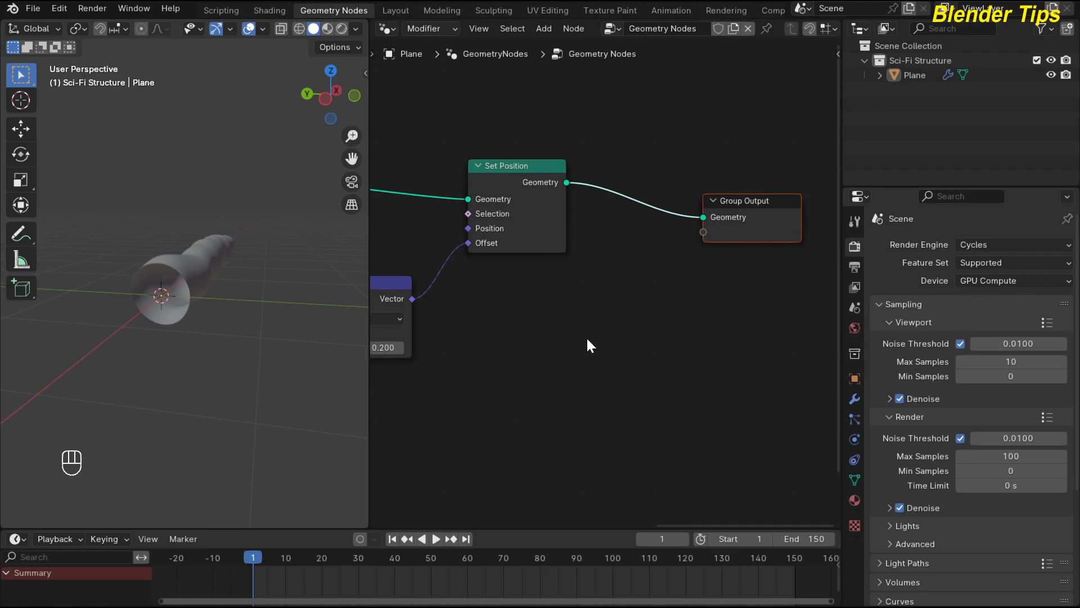
key("shift+a")
type("iop")
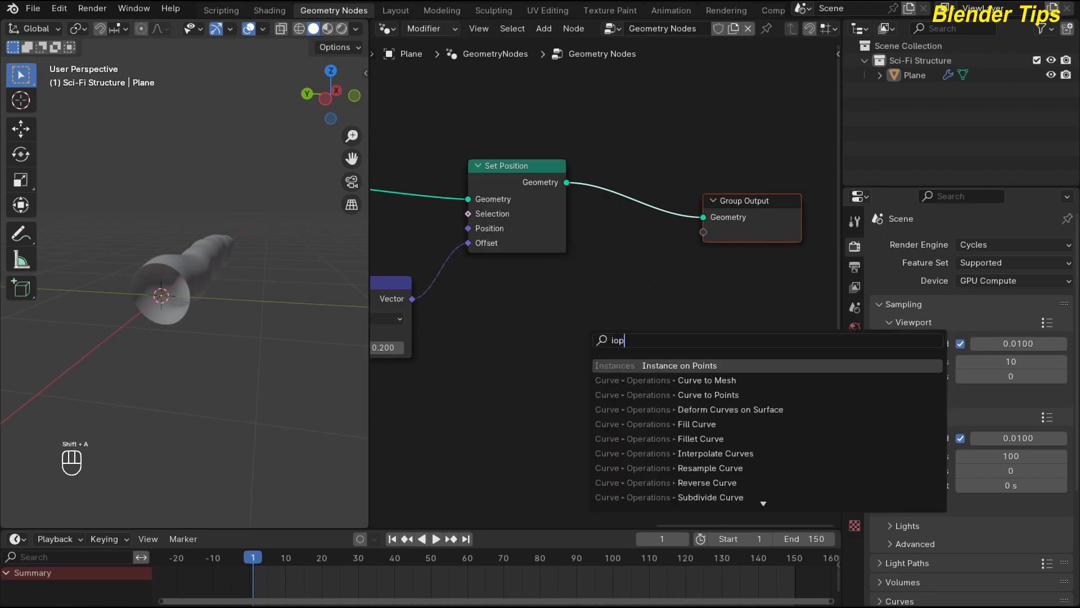
key("Return")
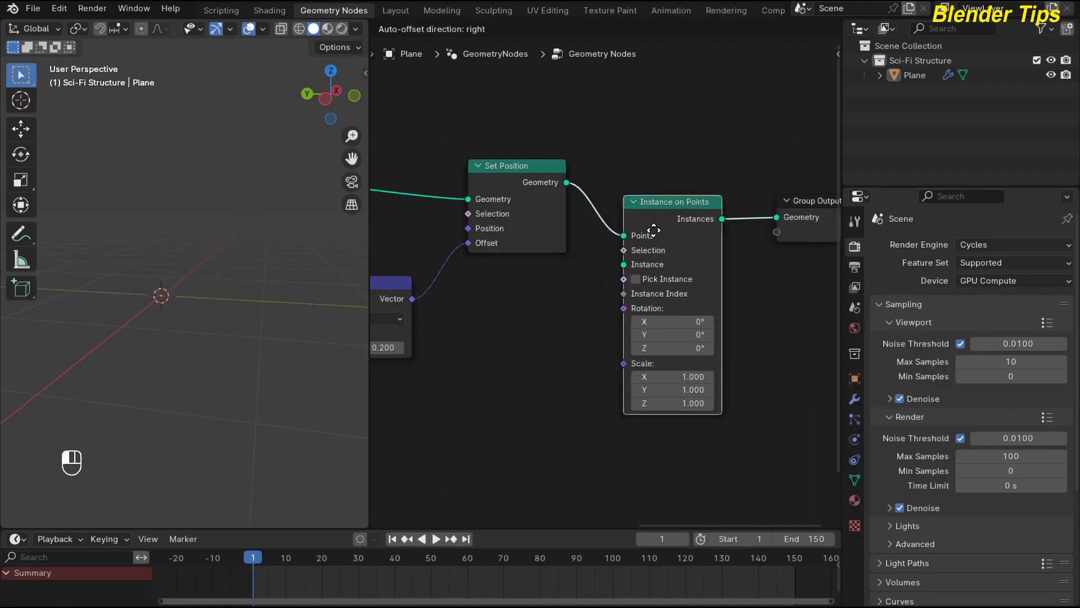
left_click(662, 303)
scroll(539, 334, "down", 2)
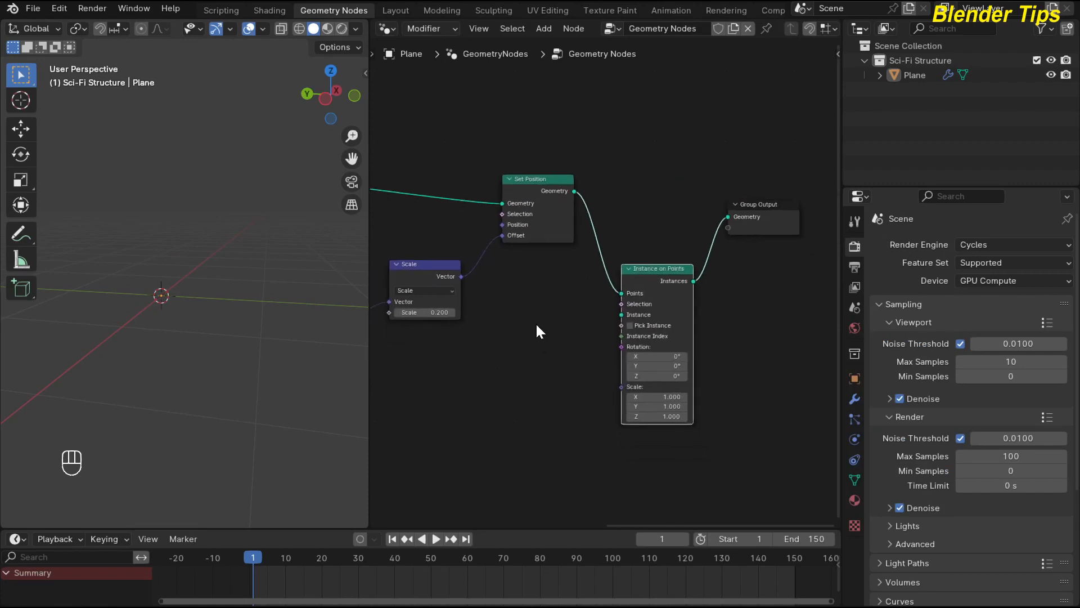
Add a UV Sphere node and connect its Mesh output to the Instance input of Instance on Points.
key("F6")
scroll(531, 327, "up", 4)
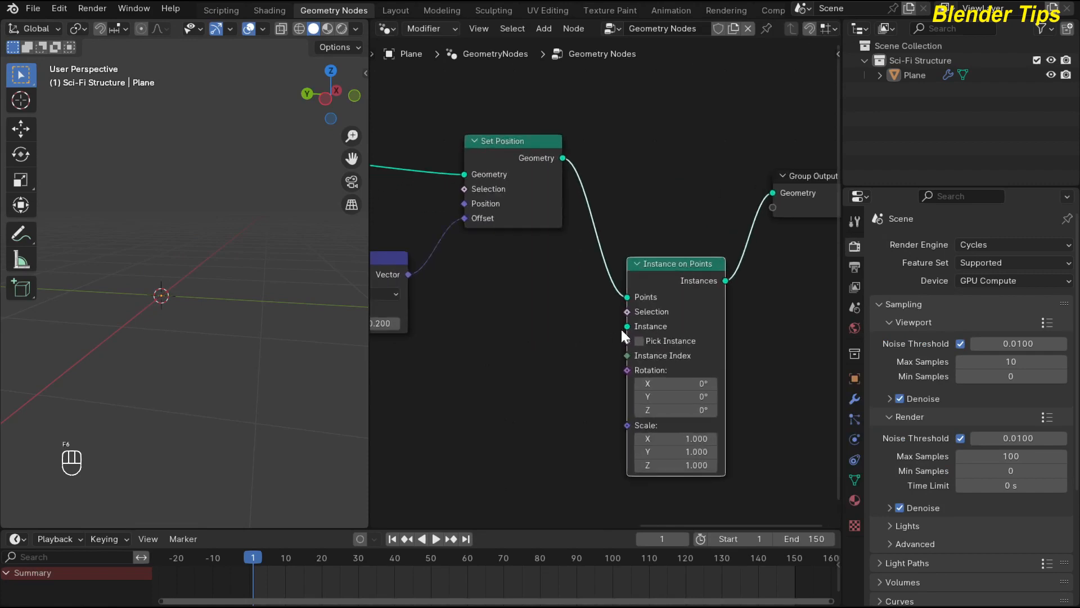
scroll(580, 351, "down", 3)
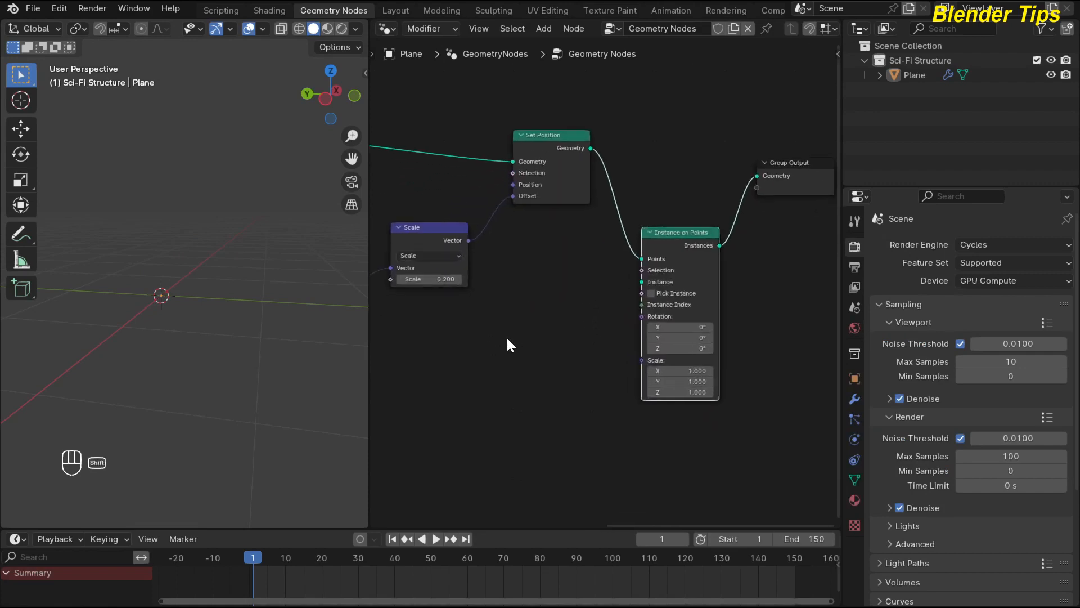
key("shift+a")
mouse_move(506, 336)
type("uv")
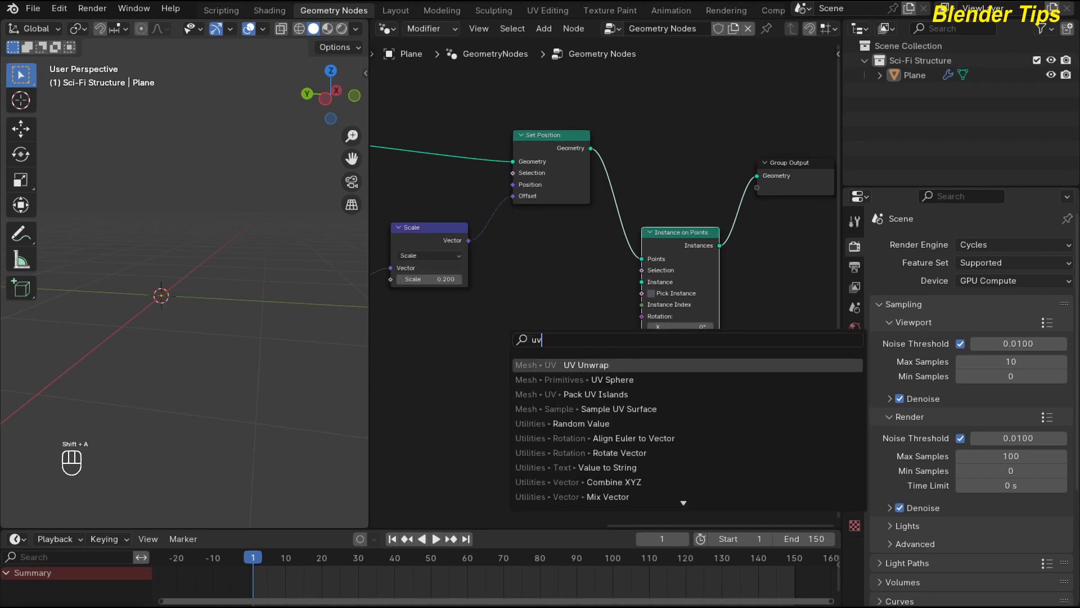
key("Down")
key("Return")
left_click(465, 340)
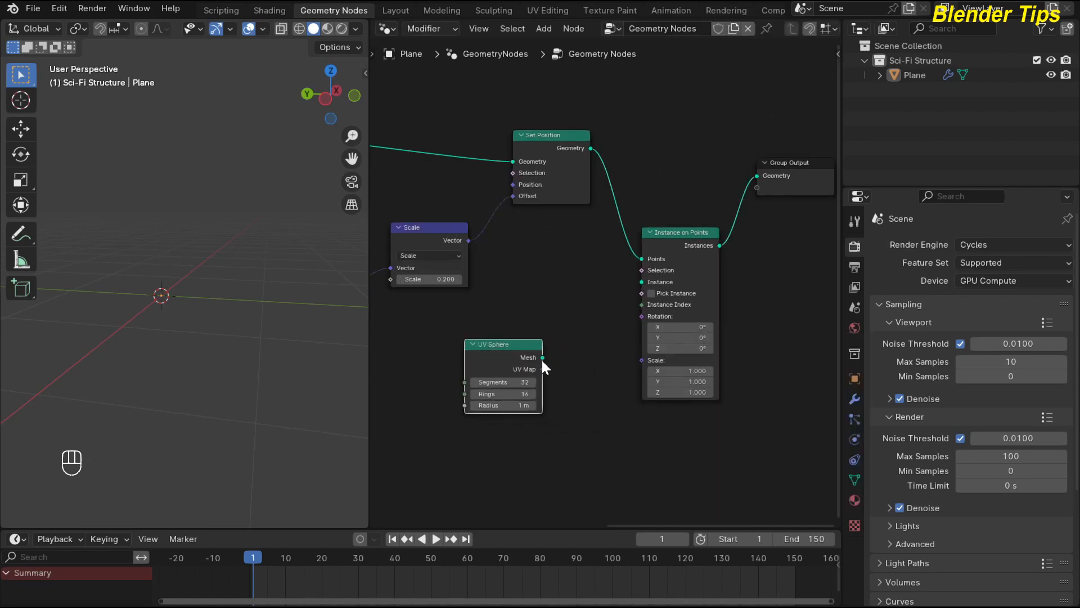
left_click_drag(542, 359, 627, 286)
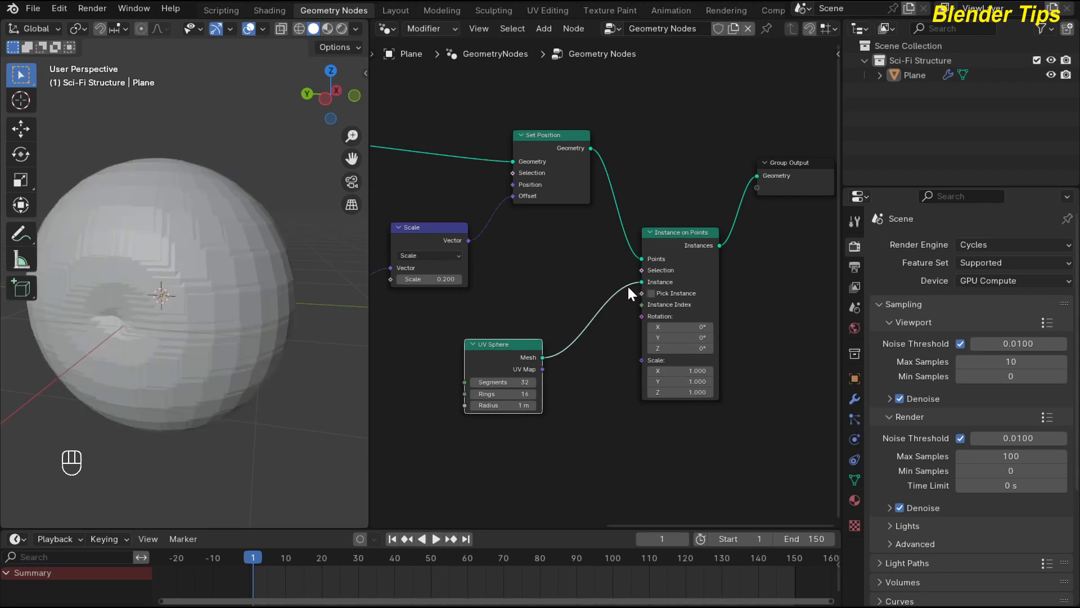
Set the UV Sphere radius to 0.02 m and check the instanced spheres in the viewport.
middle_click_drag(595, 417, 617, 369)
scroll(602, 374, "up", 3)
scroll(618, 369, "up", 1)
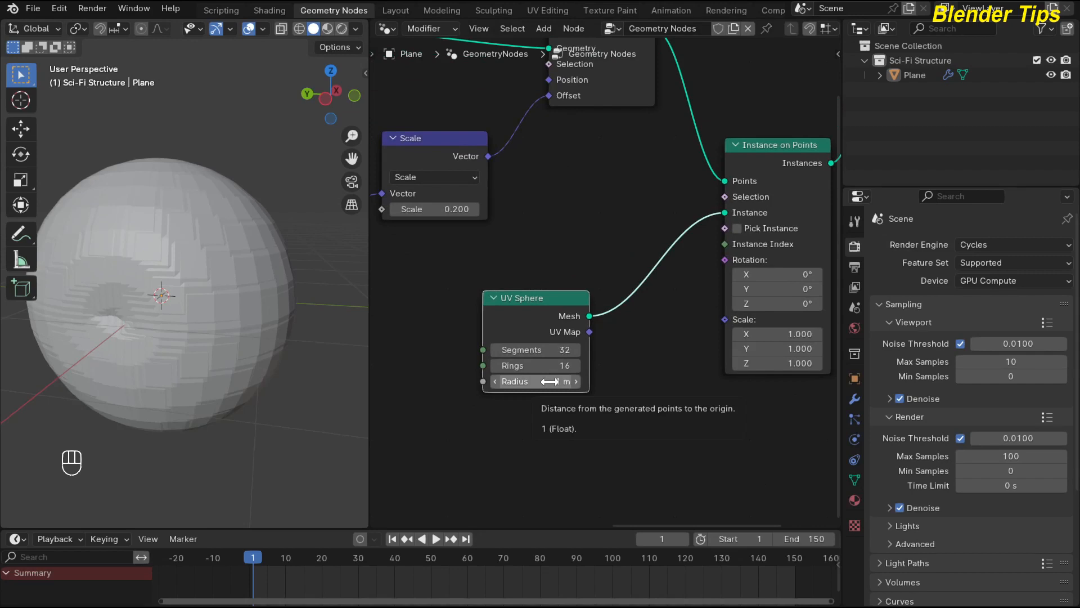
left_click_drag(550, 381, 506, 382, "shift")
scroll(171, 281, "up", 10)
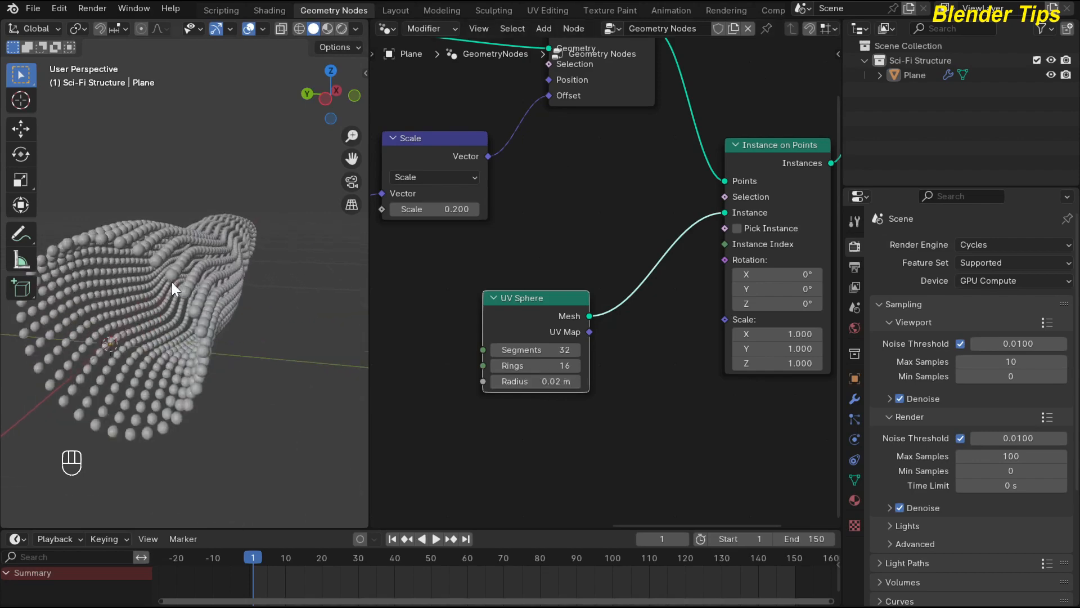
scroll(170, 265, "down", 6)
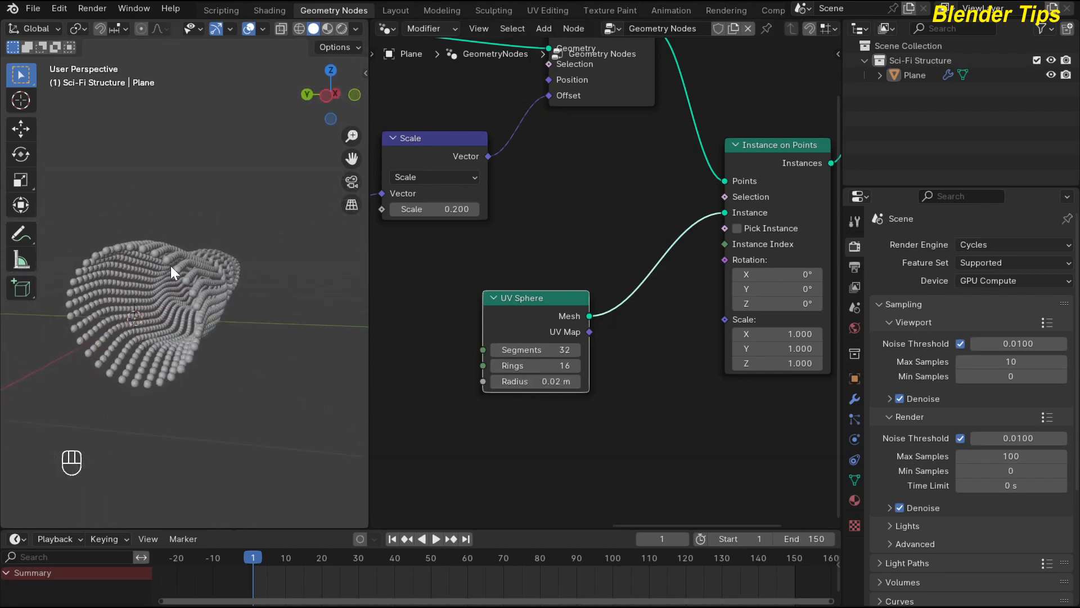
Test how the Noise Texture's W value deforms the sphere tube and reset W to 0.
middle_click_drag(388, 320, 598, 332)
middle_click_drag(414, 366, 732, 354)
scroll(494, 316, "up", 2)
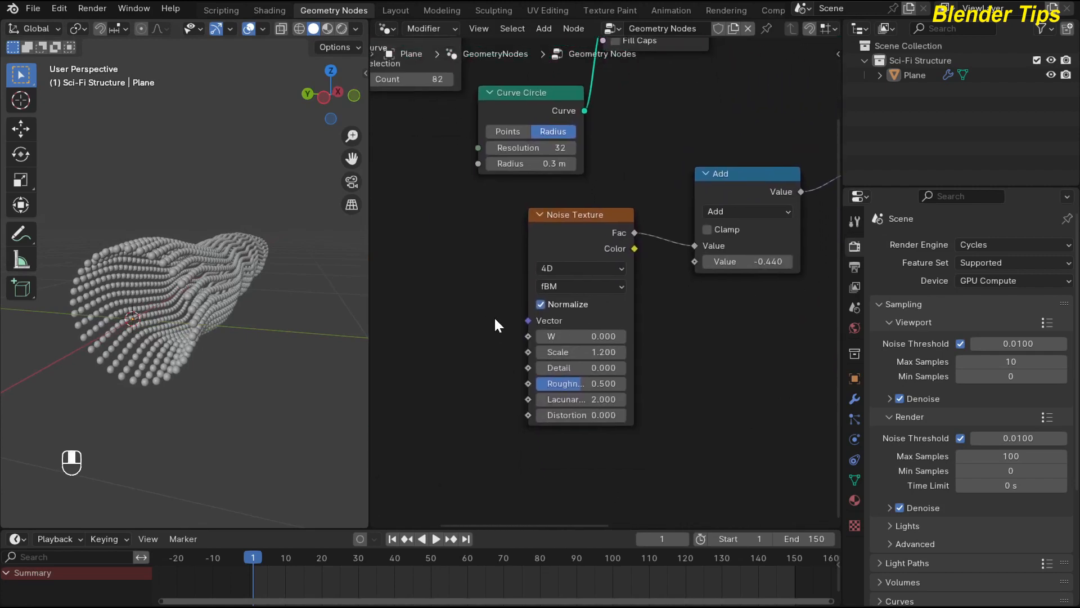
left_click(574, 351)
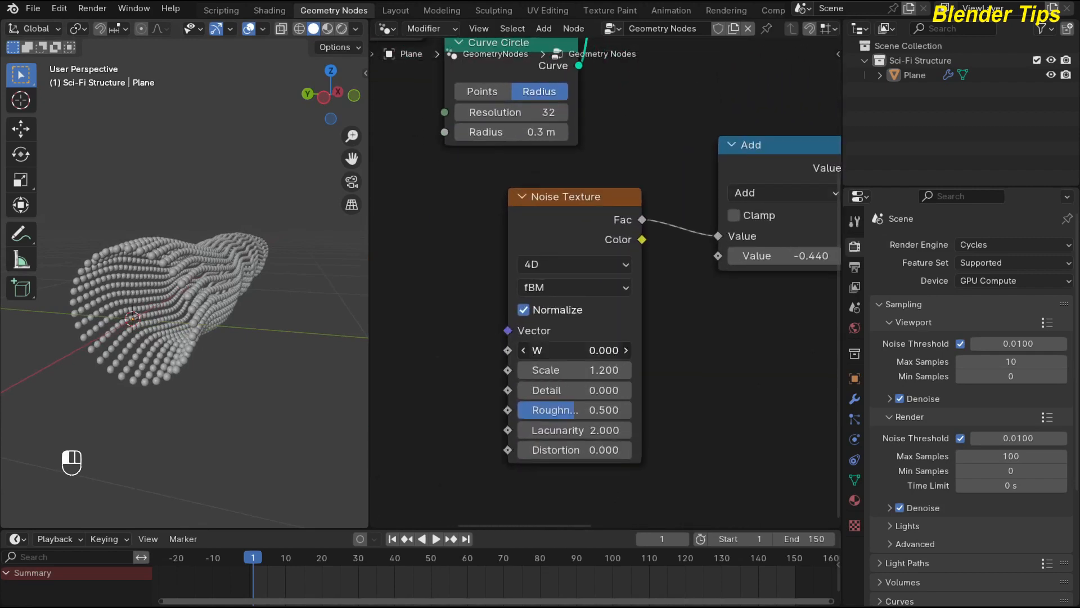
left_click_drag(574, 350, 648, 350)
left_click(575, 350)
type("0")
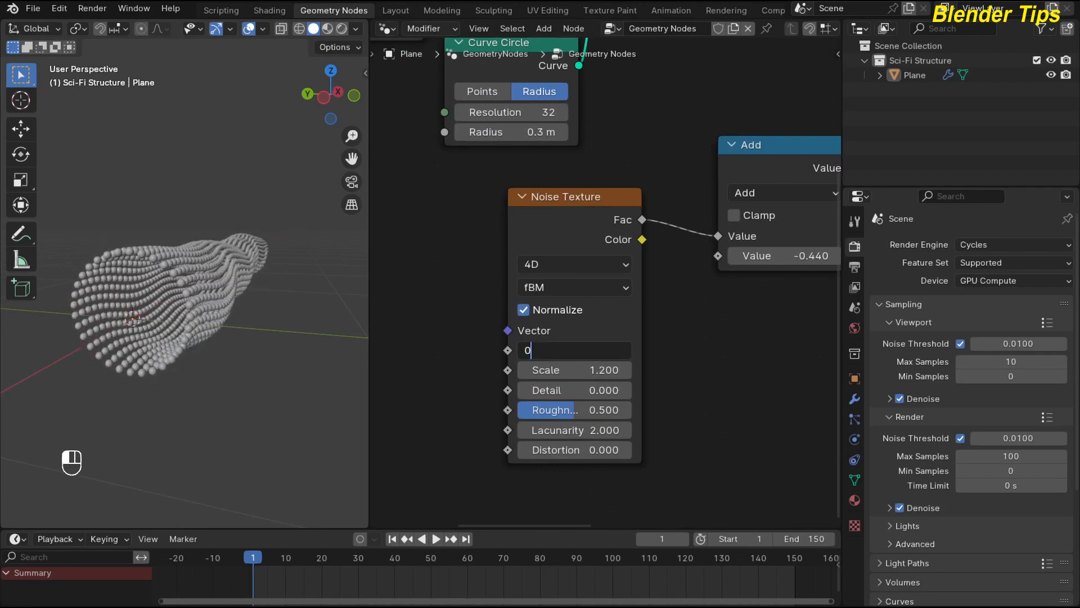
key("Return")
Move the Group Output node farther away from Instance on Points to make room for another node.
scroll(703, 369, "down", 6)
middle_click_drag(714, 396, 342, 440)
scroll(689, 303, "down", 3)
middle_click_drag(661, 301, 494, 338)
scroll(494, 280, "up", 5)
middle_click_drag(578, 230, 598, 265)
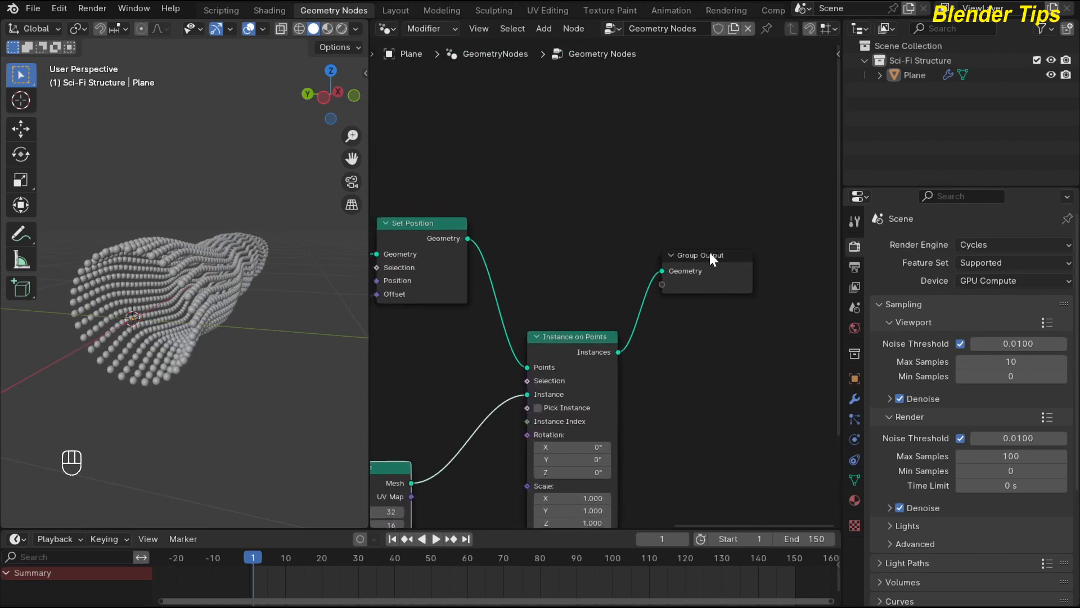
left_click_drag(719, 251, 784, 243)
Inspect the spheres up close and insert a Set Shade Smooth node between Instance on Points and Group Output.
scroll(213, 291, "up", 6)
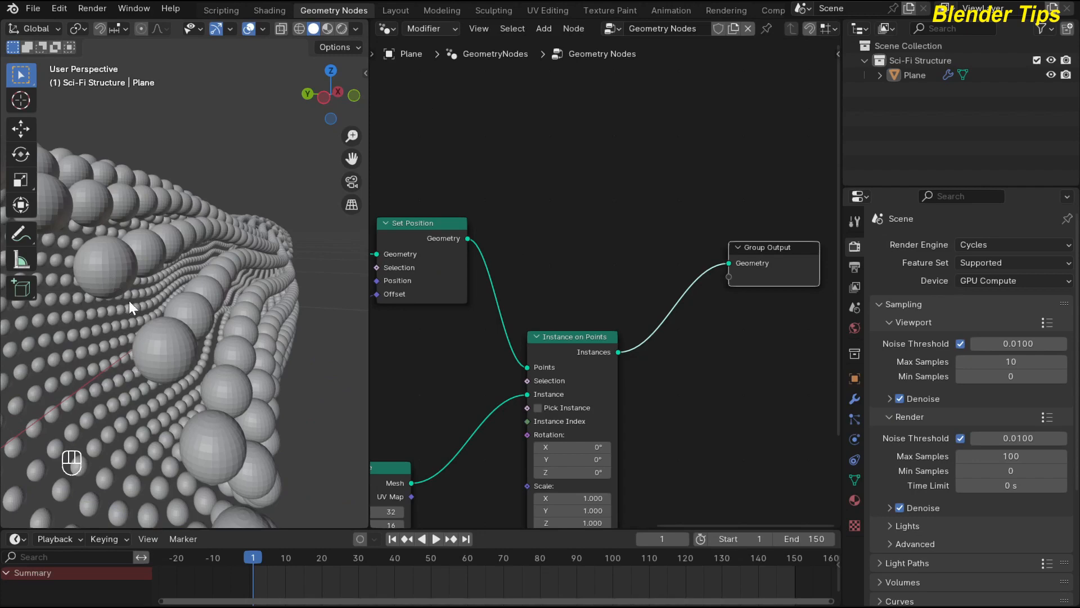
scroll(133, 298, "down", 8)
middle_click_drag(137, 294, 163, 329)
scroll(174, 298, "up", 5)
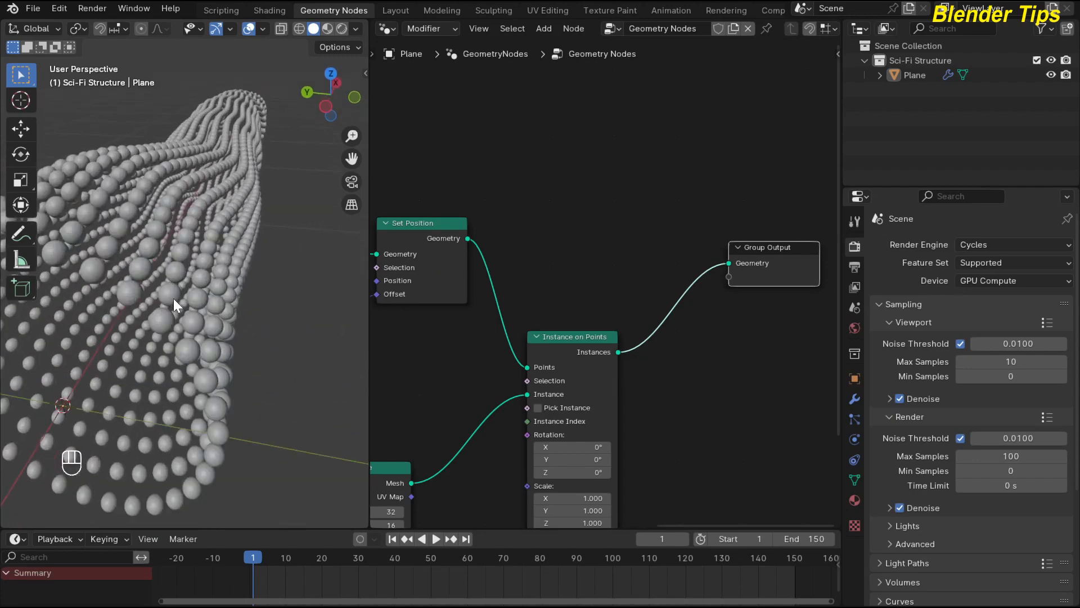
scroll(164, 266, "down", 6)
middle_click_drag(164, 266, 238, 269)
middle_click_drag(726, 349, 663, 365)
key("shift+a")
type("sss")
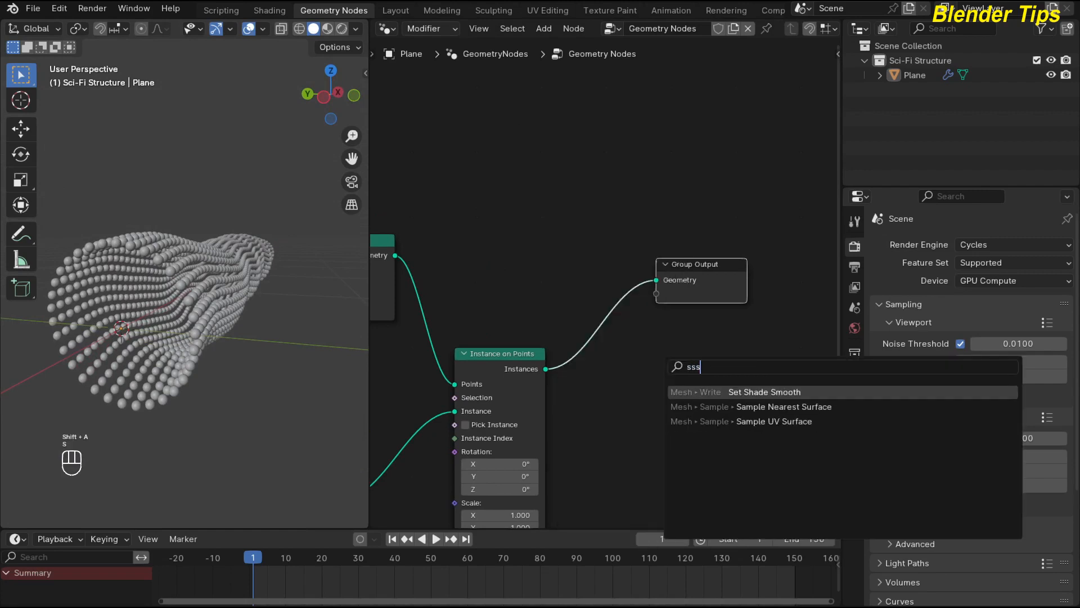
key("Return")
left_click(647, 293)
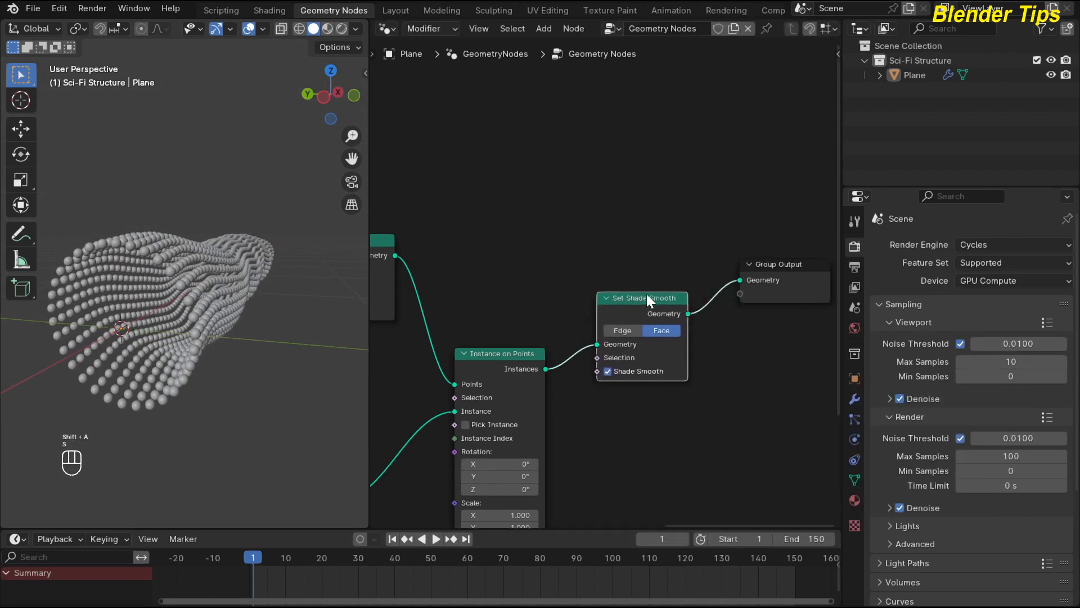
Space the Set Shade Smooth and Group Output nodes farther away from Instance on Points.
left_click_drag(653, 298, 693, 304)
scroll(779, 394, "down", 1)
middle_click_drag(783, 399, 721, 395)
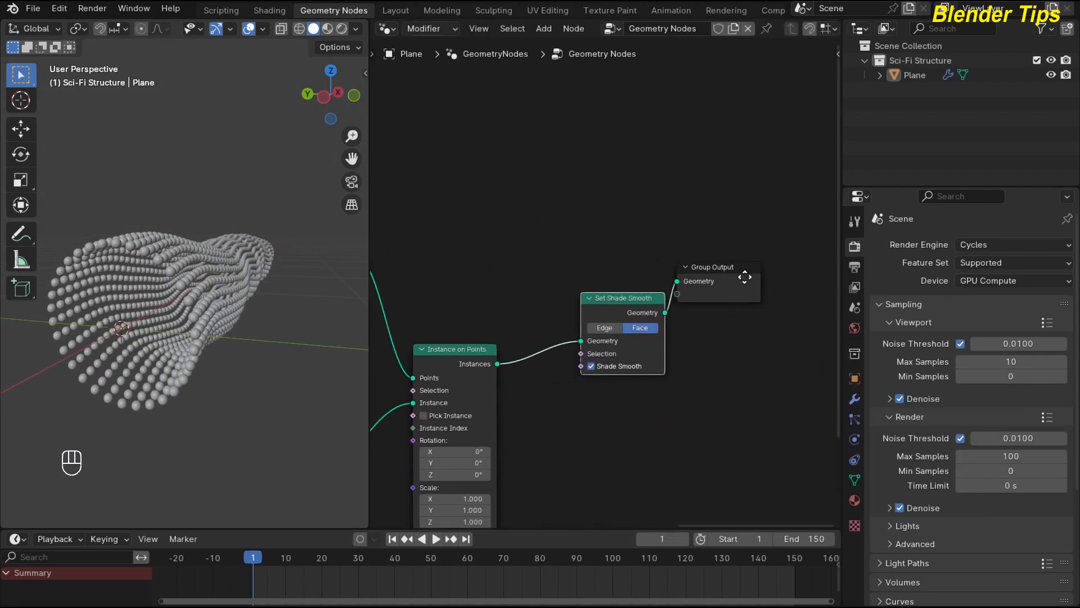
left_click_drag(743, 273, 843, 297)
left_click_drag(618, 305, 666, 311)
scroll(529, 286, "down", 1)
Add a Mesh to Curve node and feed the Set Position geometry into its Mesh input.
middle_click_drag(529, 287, 632, 330)
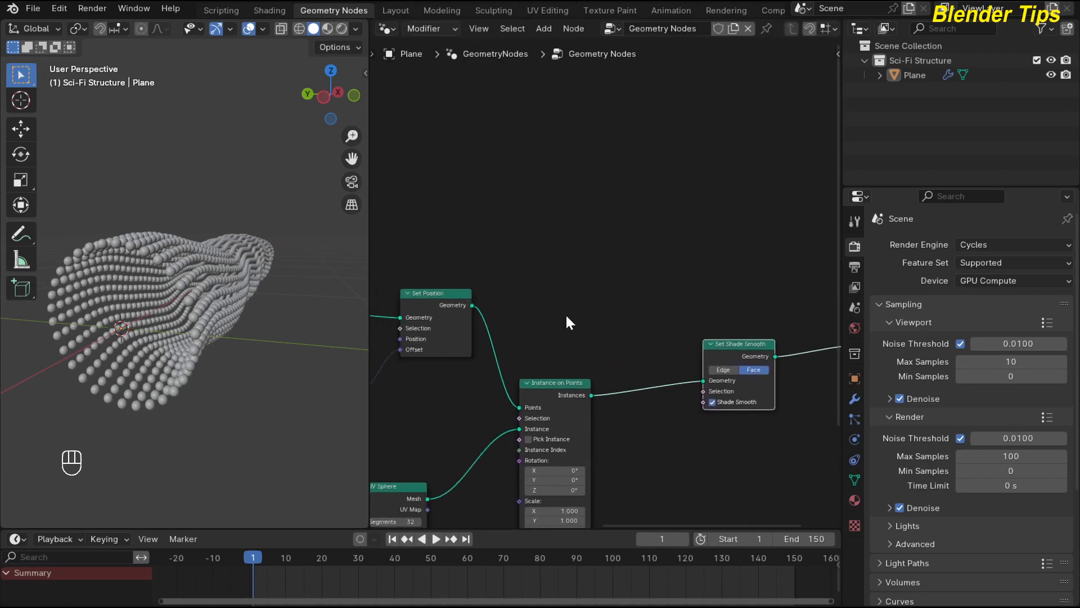
middle_click_drag(560, 314, 744, 288)
scroll(388, 271, "down", 1)
middle_click_drag(381, 273, 433, 278)
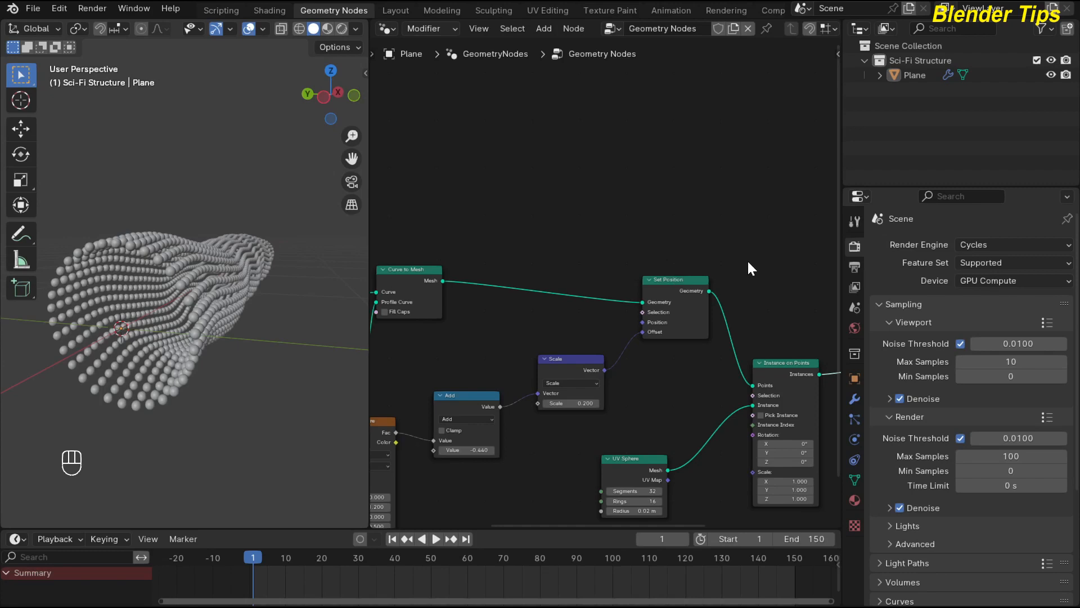
middle_click_drag(749, 263, 617, 282)
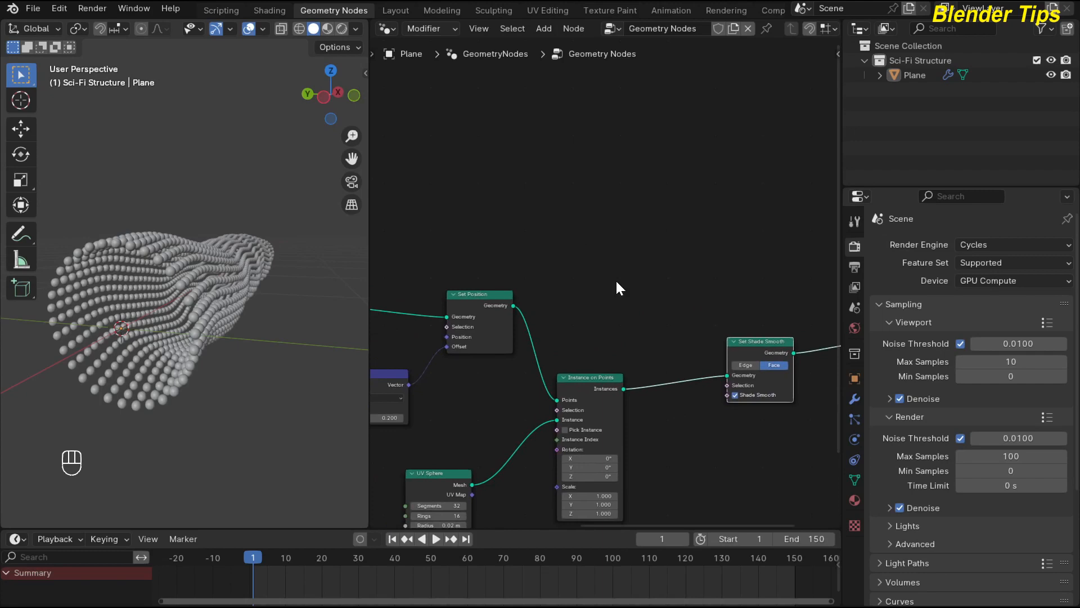
key("shift+a")
mouse_move(616, 282)
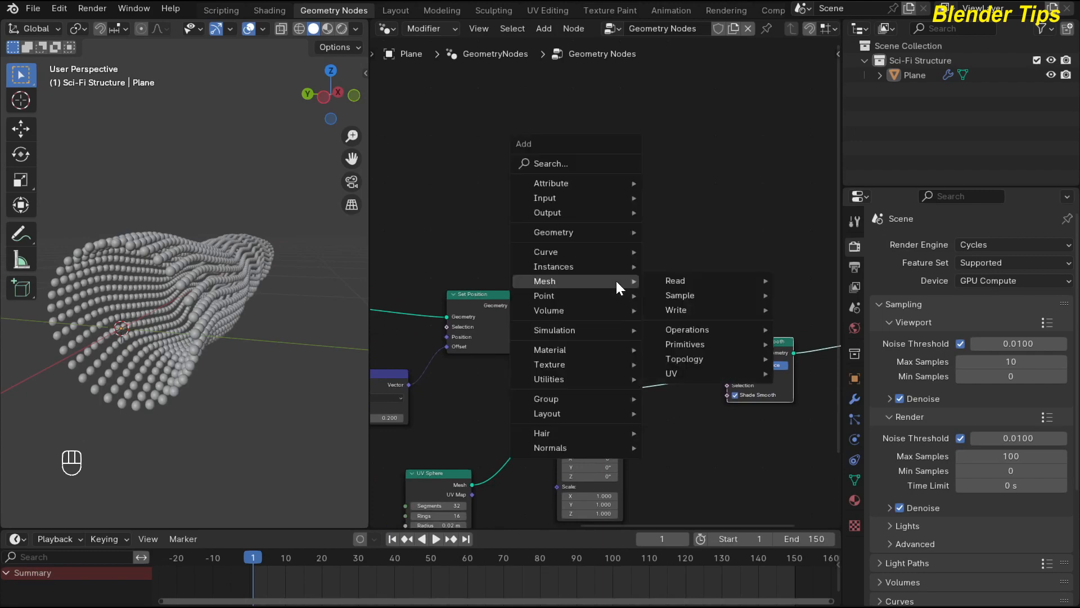
type("mtc")
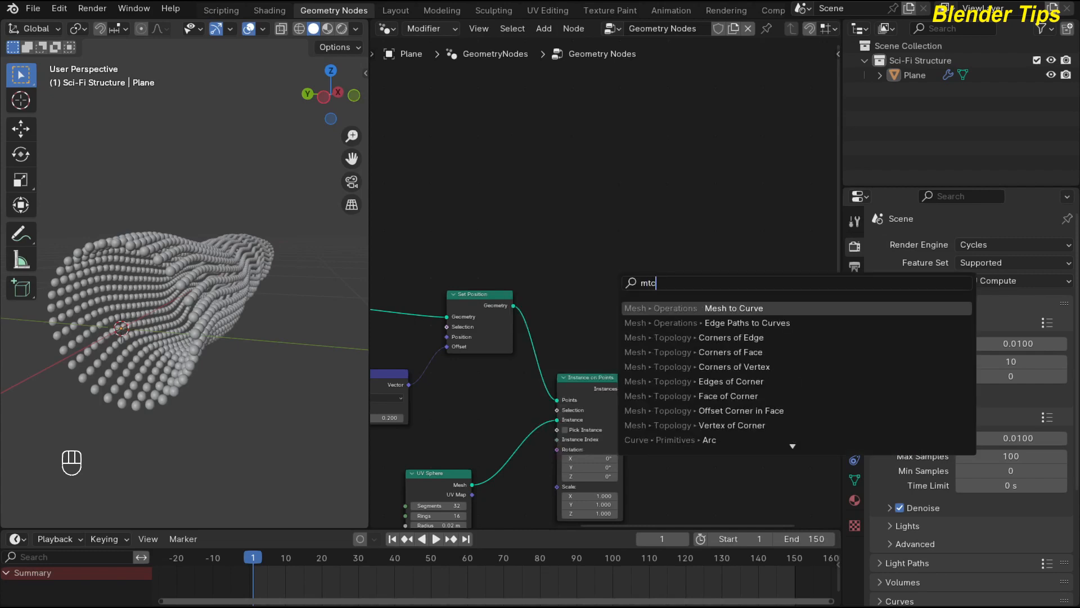
key("Return")
left_click(572, 270)
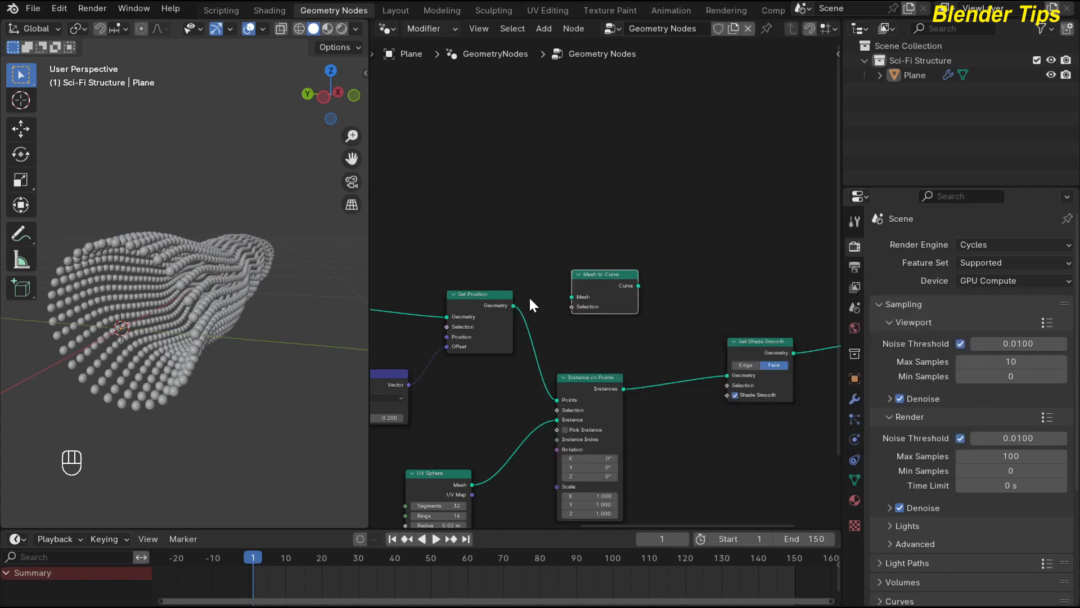
left_click_drag(513, 306, 570, 298)
Shift Set Shade Smooth toward Group Output and insert a Join Geometry node between Instance on Points and Set Shade Smooth.
middle_click_drag(698, 264, 585, 278)
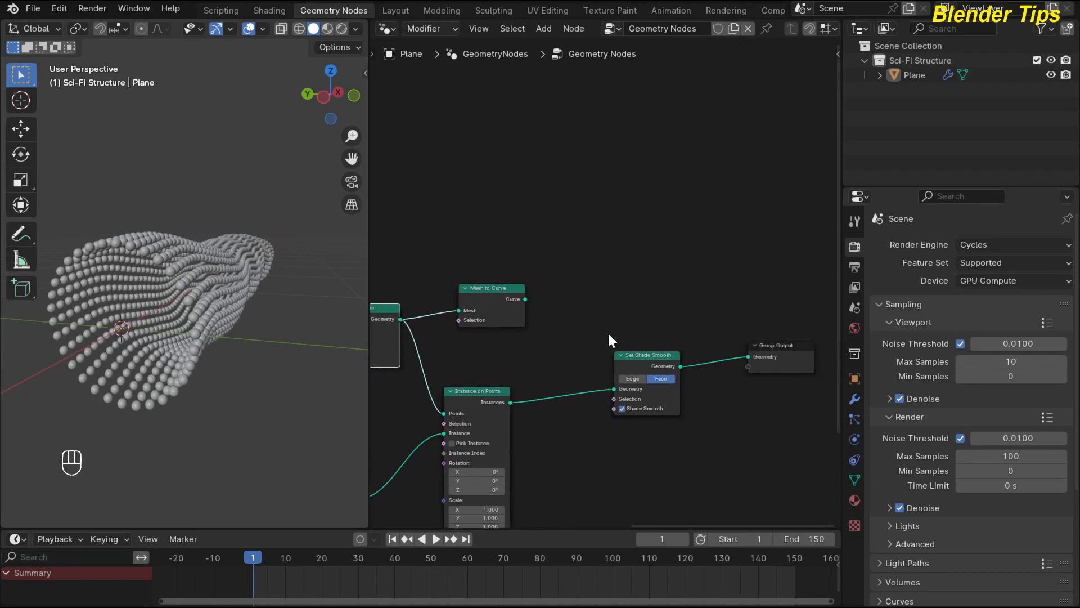
left_click_drag(653, 359, 701, 356)
left_click(606, 306)
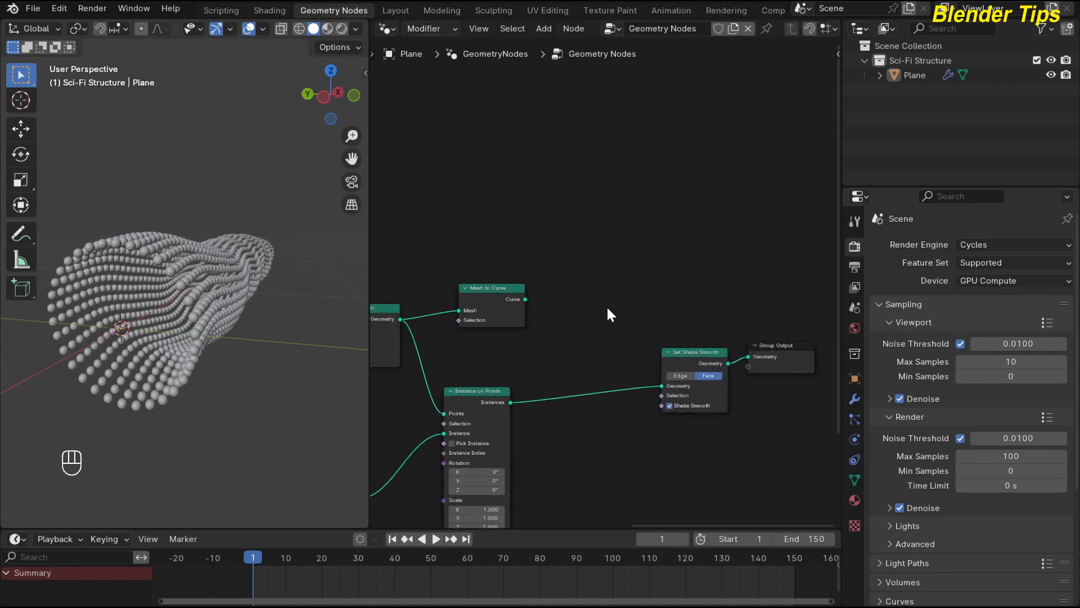
key("shift+a")
type("joi")
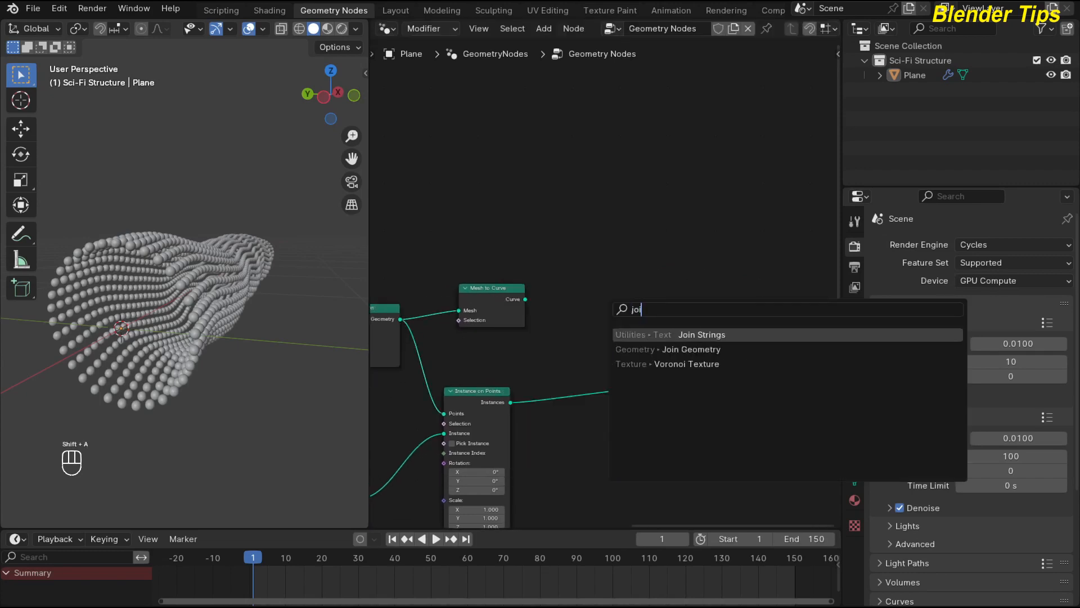
key("Down")
key("Return")
left_click(591, 377)
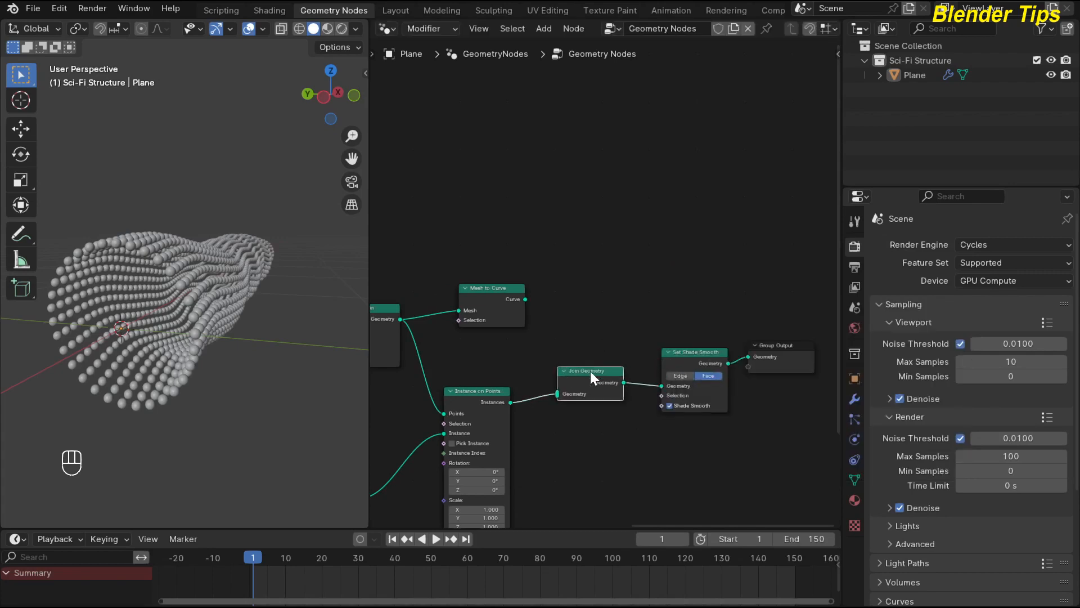
Move Join Geometry and the nodes following it farther along, and connect the Mesh to Curve output into Join Geometry.
left_click_drag(586, 288, 762, 432)
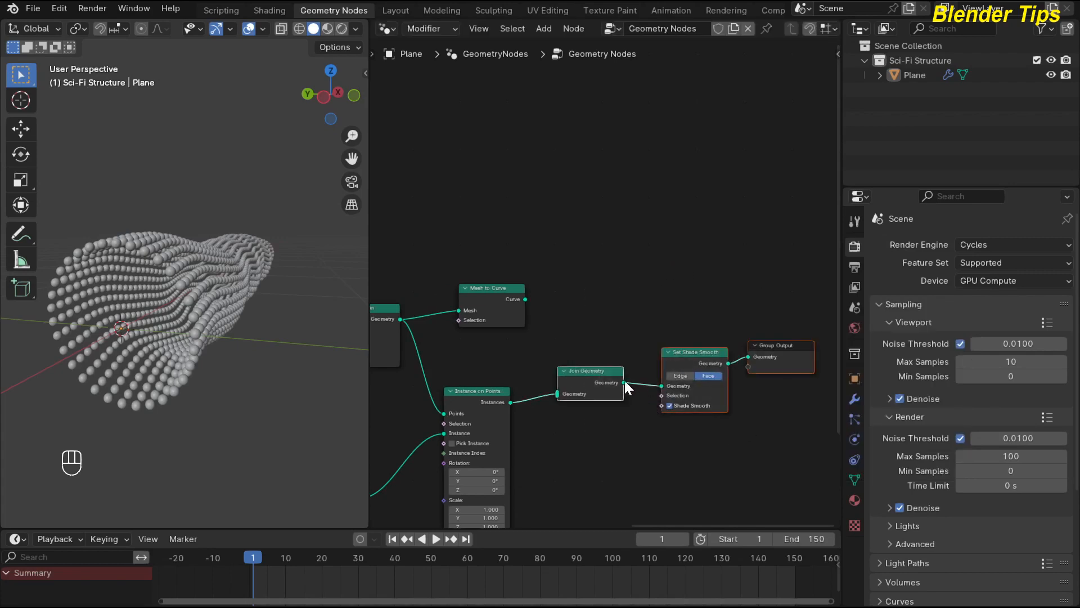
key("g")
left_click(737, 361)
left_click_drag(526, 299, 697, 384)
scroll(147, 292, "up", 4)
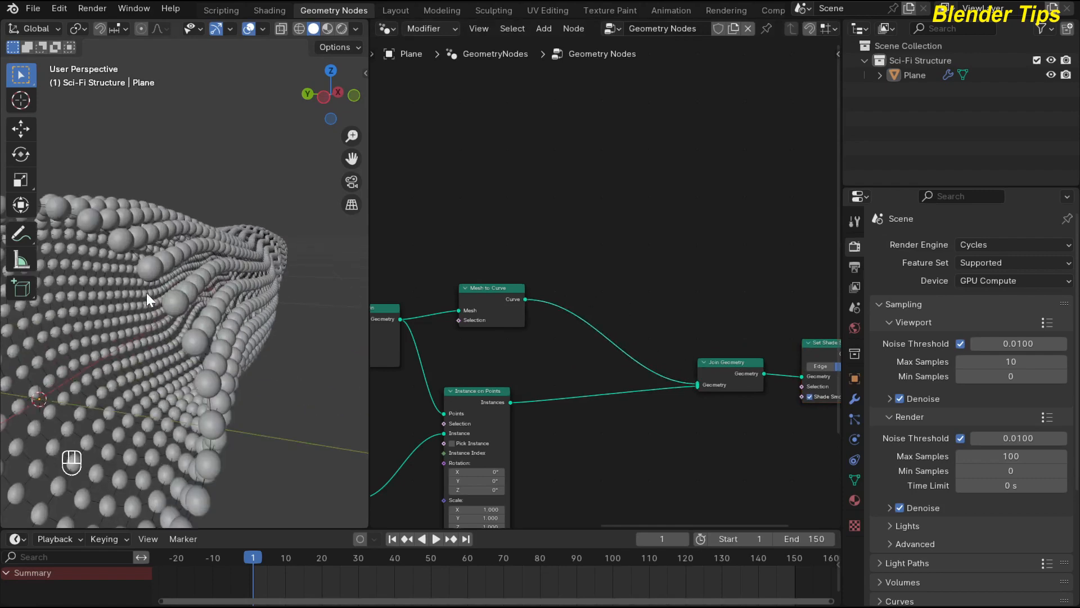
Insert a Curve to Mesh node on the link between Mesh to Curve and Join Geometry.
mouse_move(146, 292)
middle_mouse_down()
mouse_move(193, 285)
mouse_move(174, 313)
mouse_move(147, 306)
middle_mouse_up()
middle_click_drag(150, 243, 126, 255)
middle_click_drag(219, 269, 290, 274)
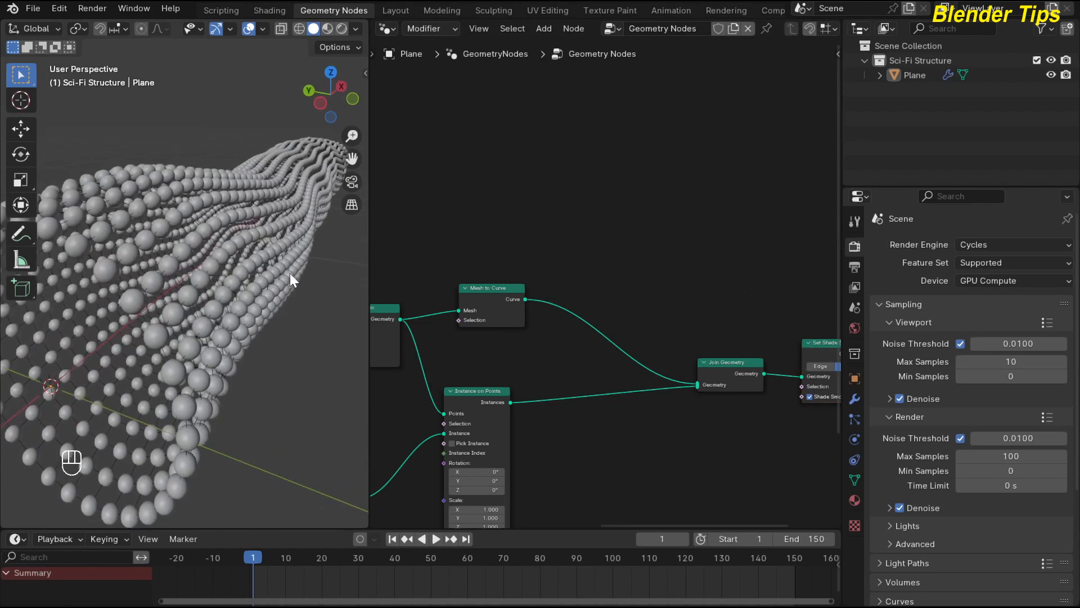
scroll(150, 272, "up", 3)
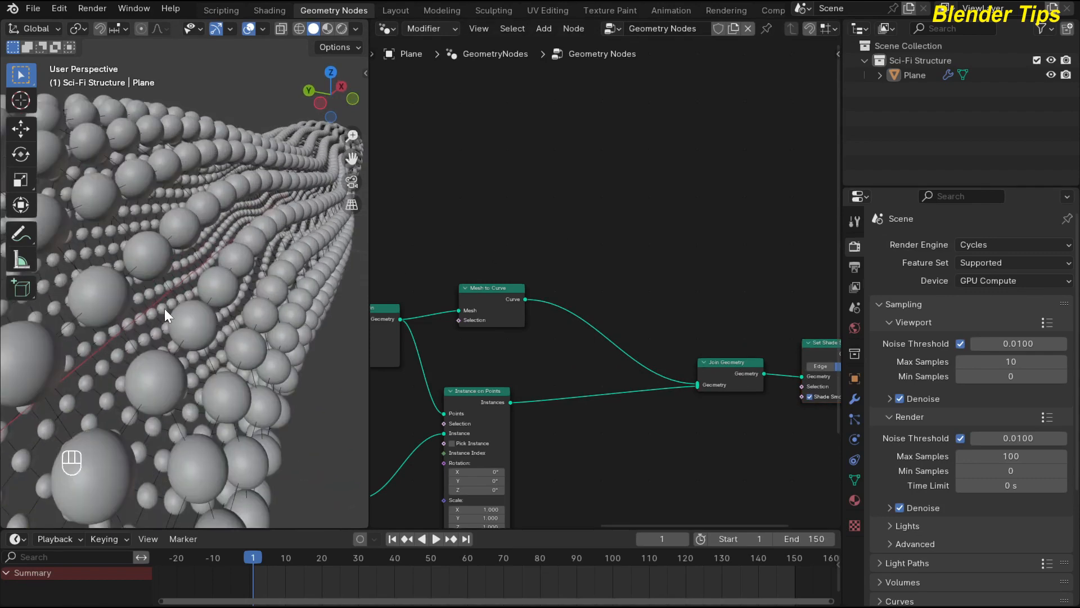
middle_click_drag(571, 293, 675, 257)
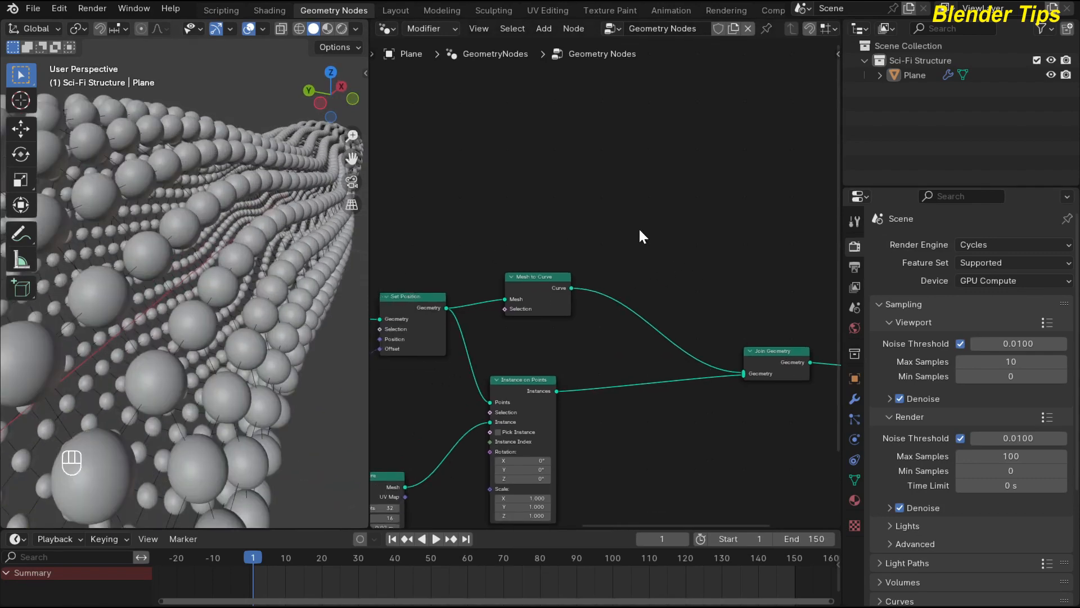
scroll(639, 231, "up", 1)
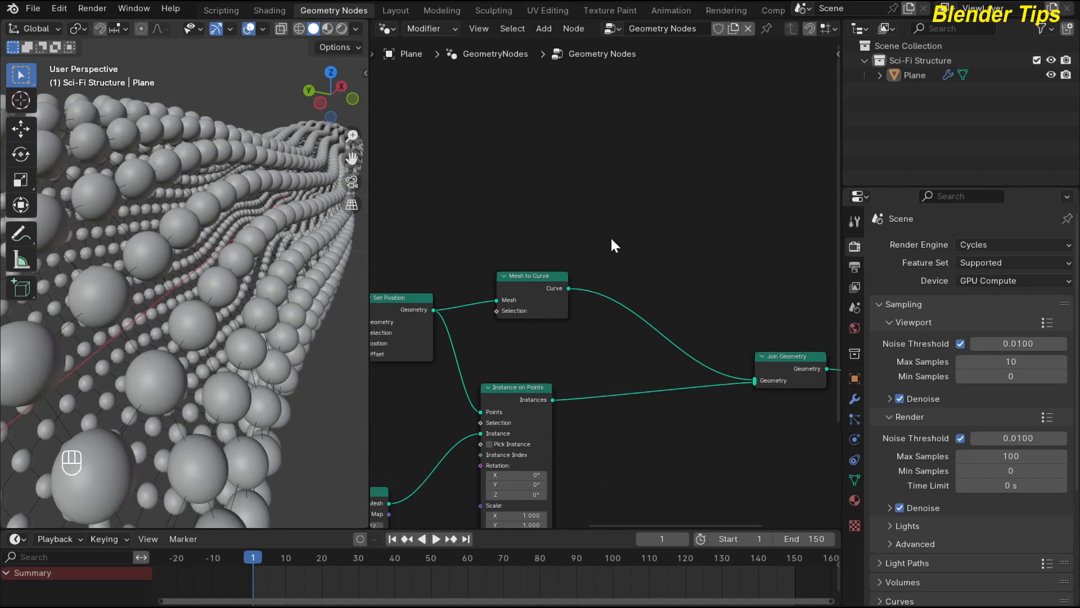
key("shift+a")
type("ctm")
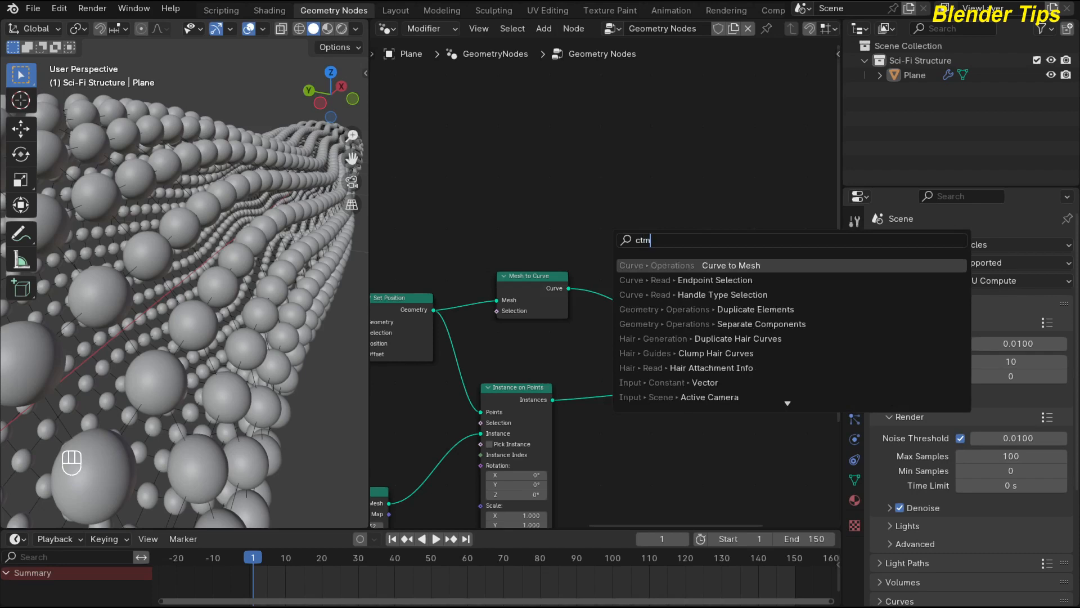
key("Return")
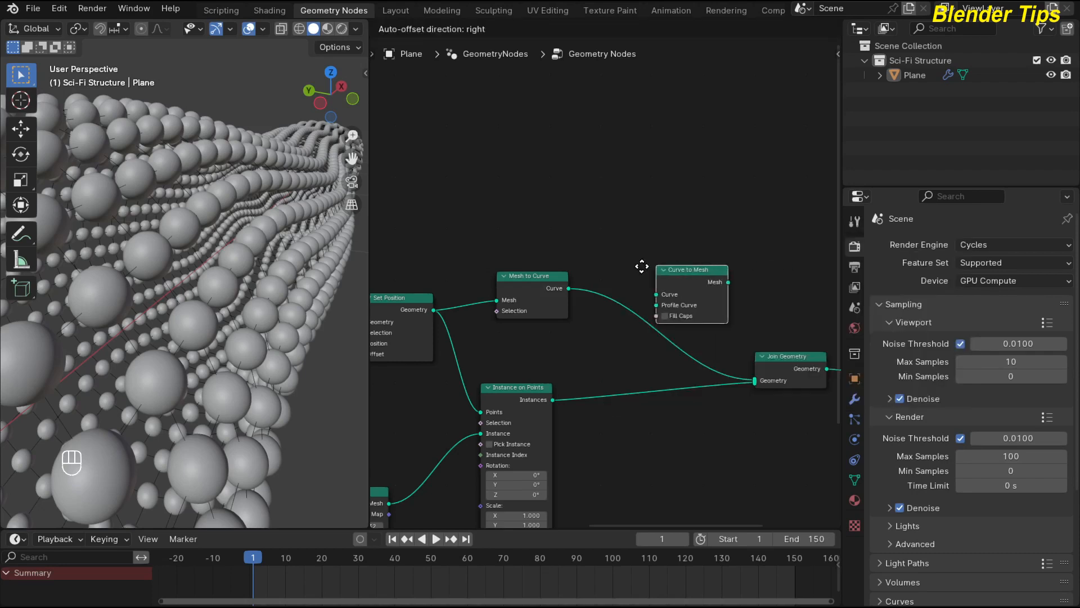
left_click(690, 257)
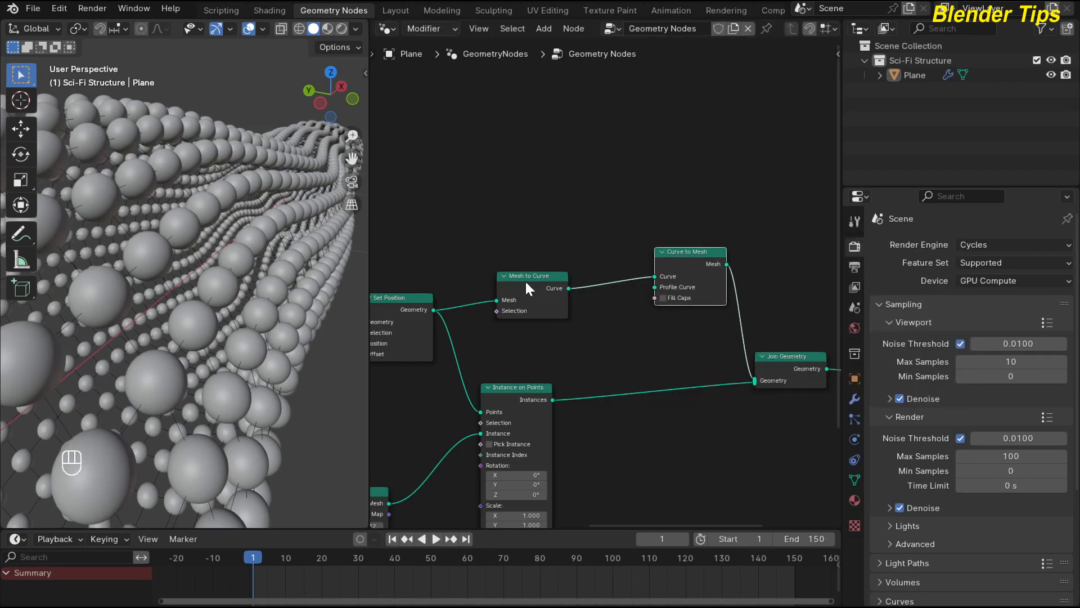
Move Mesh to Curve clear of the space below it, then add a Curve Circle node feeding the Profile Curve input of Curve to Mesh.
left_click_drag(525, 279, 518, 229)
middle_click_drag(554, 307, 585, 297)
scroll(586, 297, "up", 1)
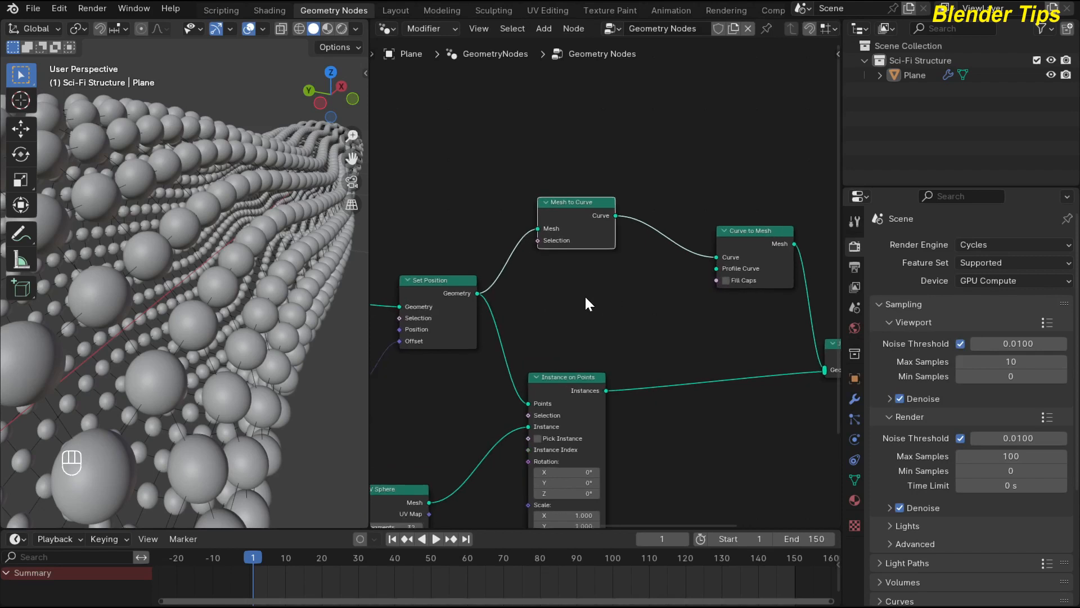
key("shift+a")
type("ci")
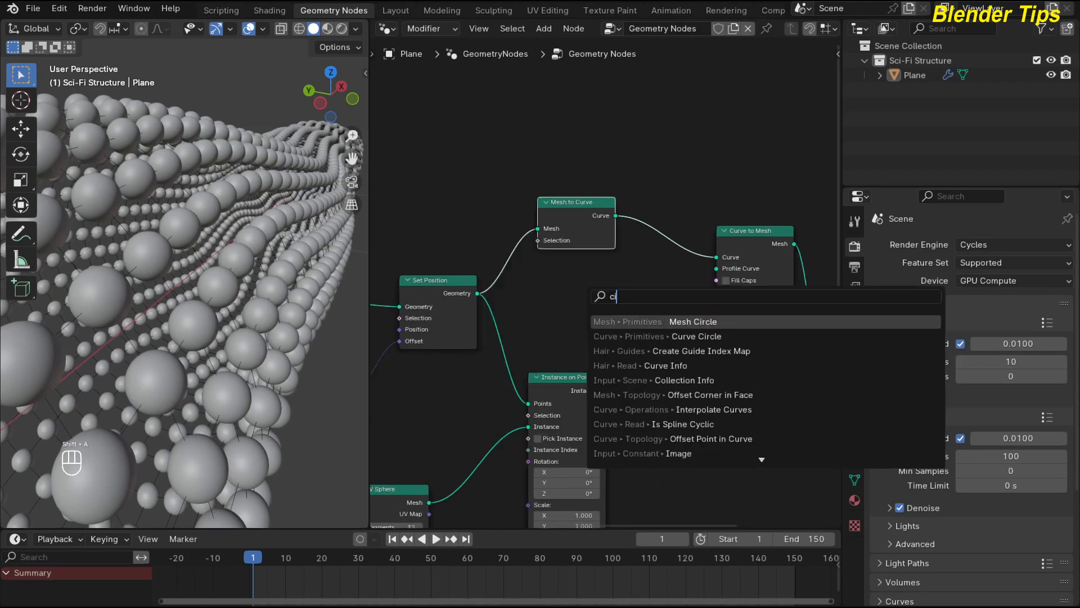
key("Down")
key("Return")
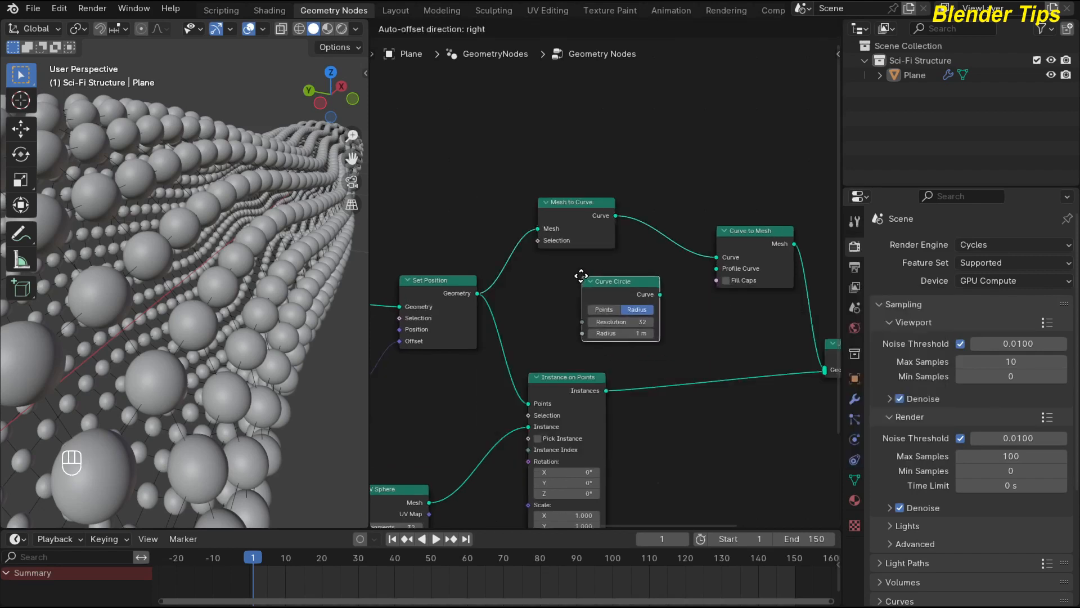
left_click(653, 291)
left_click_drag(653, 292, 716, 268)
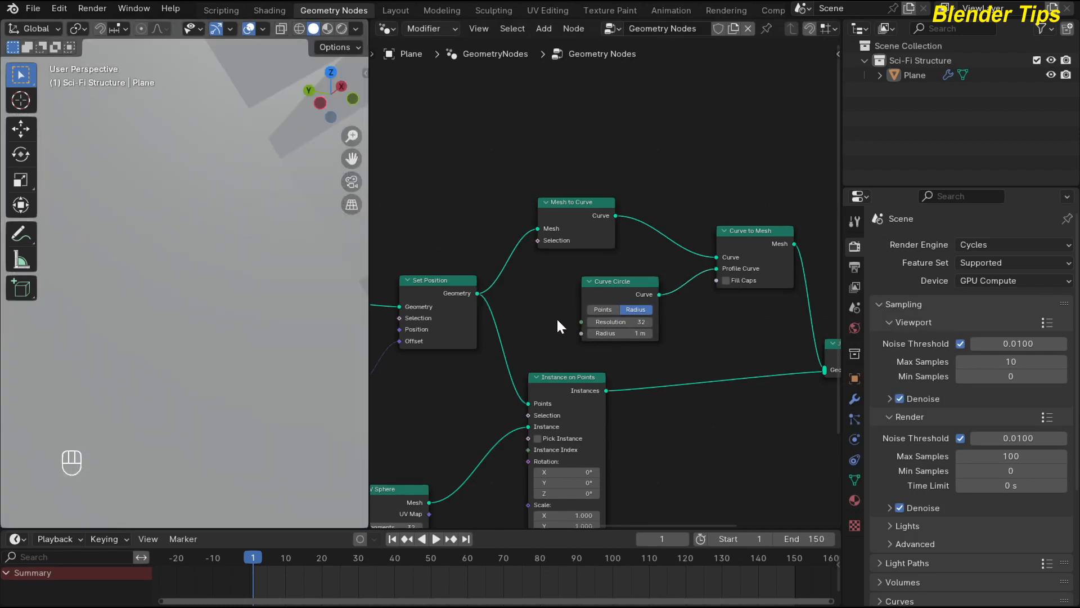
Set the Curve Circle radius to 0.003 m.
scroll(558, 322, "up", 3)
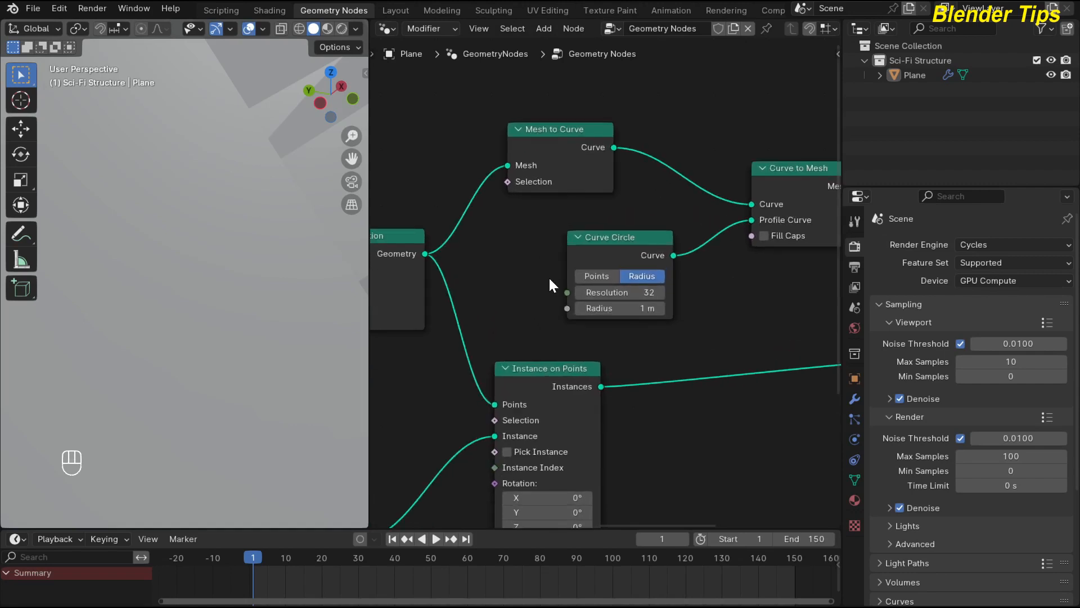
left_click(599, 309)
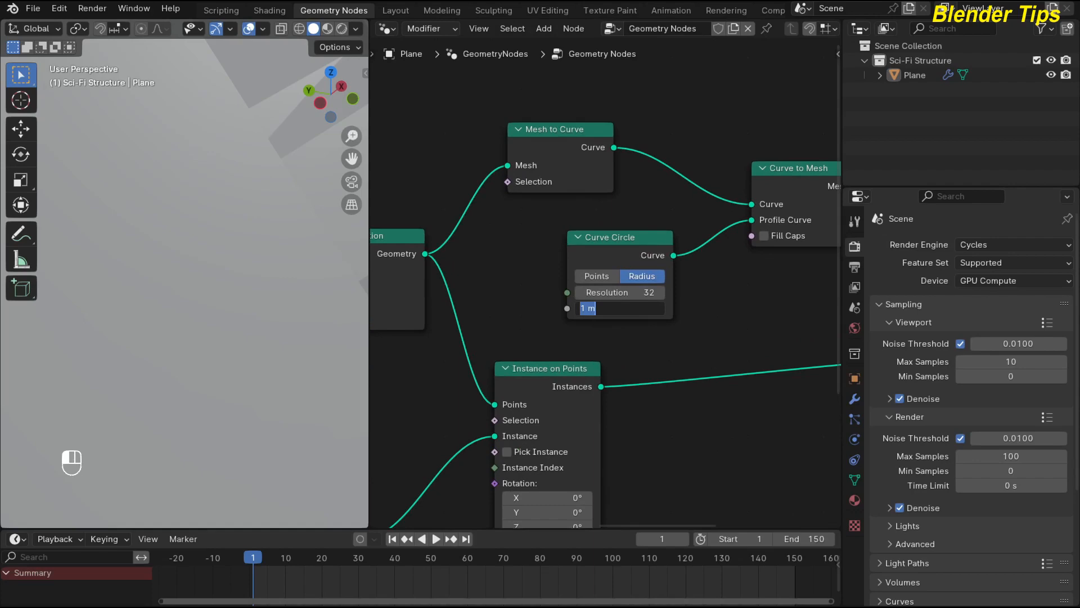
type(".003")
key("Return")
middle_click_drag(157, 190, 178, 160)
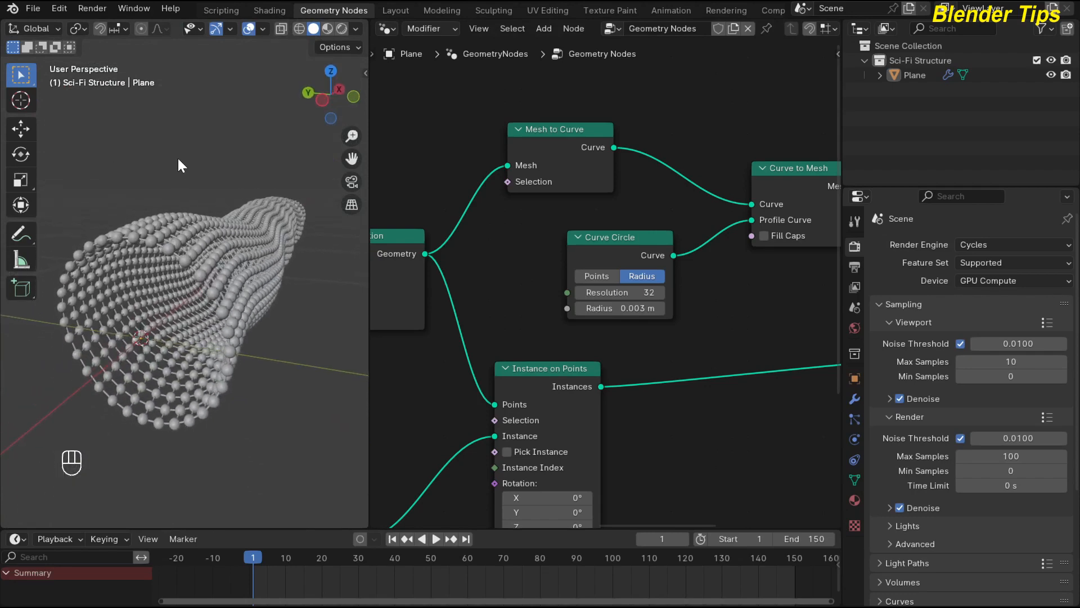
key("F6")
Move Join Geometry and the nodes following it farther away from Curve to Mesh to make room.
scroll(747, 306, "down", 2)
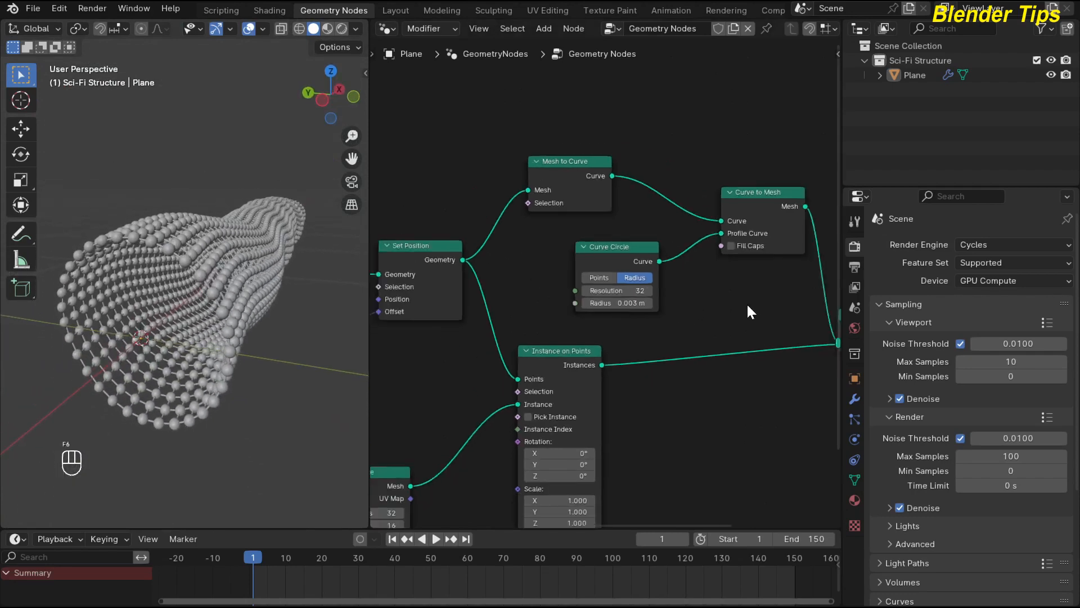
middle_click_drag(747, 306, 459, 284)
scroll(563, 262, "up", 1)
left_click_drag(596, 193, 767, 369)
left_click_drag(589, 299, 721, 325)
middle_click_drag(516, 373, 578, 339)
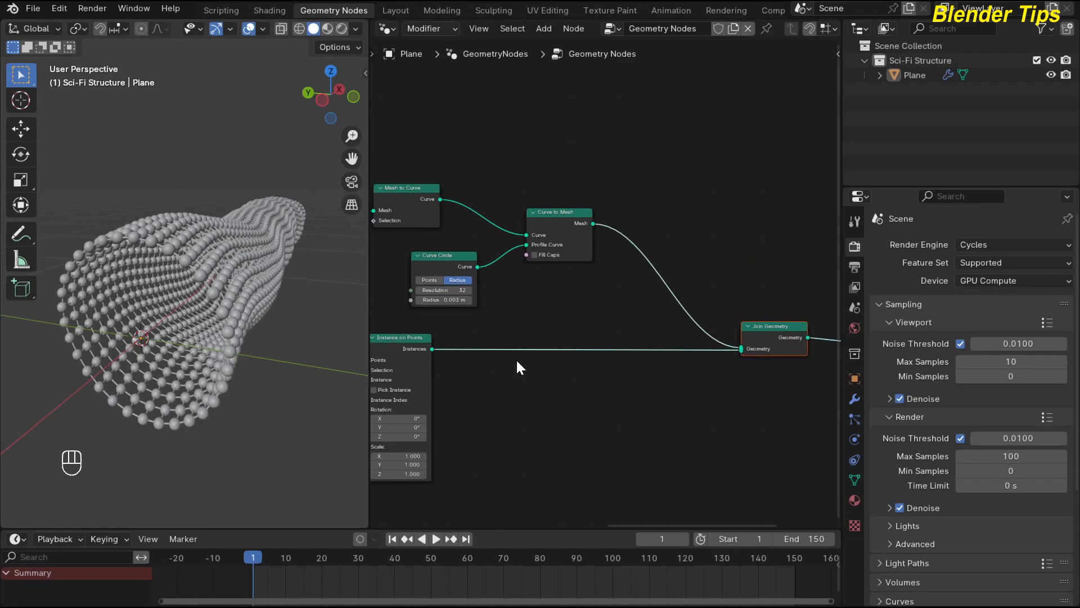
middle_click_drag(555, 359, 537, 384)
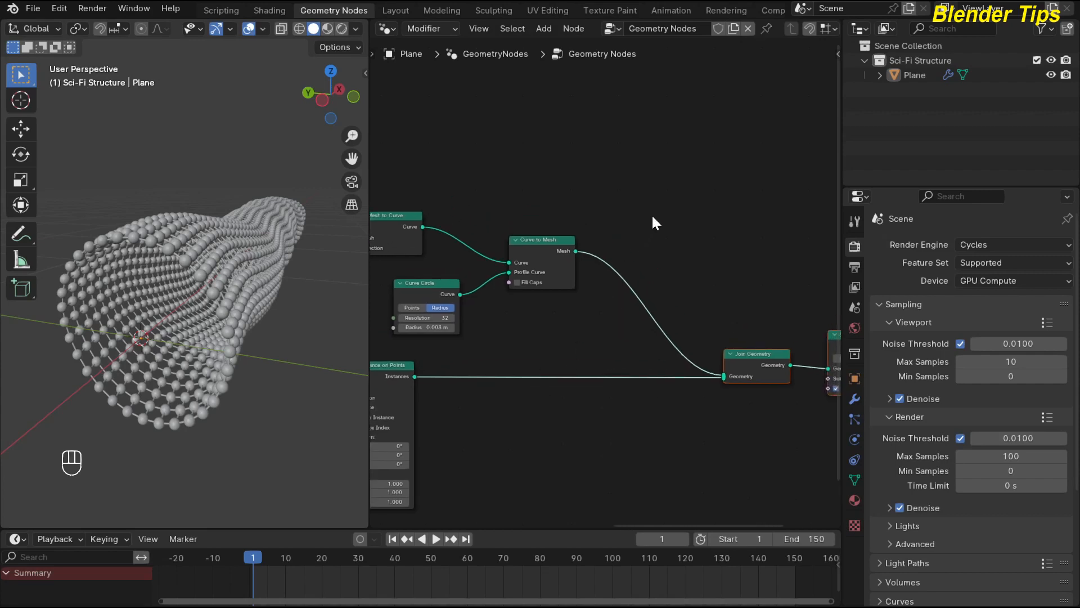
Insert a Set Material node between Curve to Mesh and Join Geometry, and a duplicate between Instance on Points and Join Geometry.
key("shift+a")
type("sm")
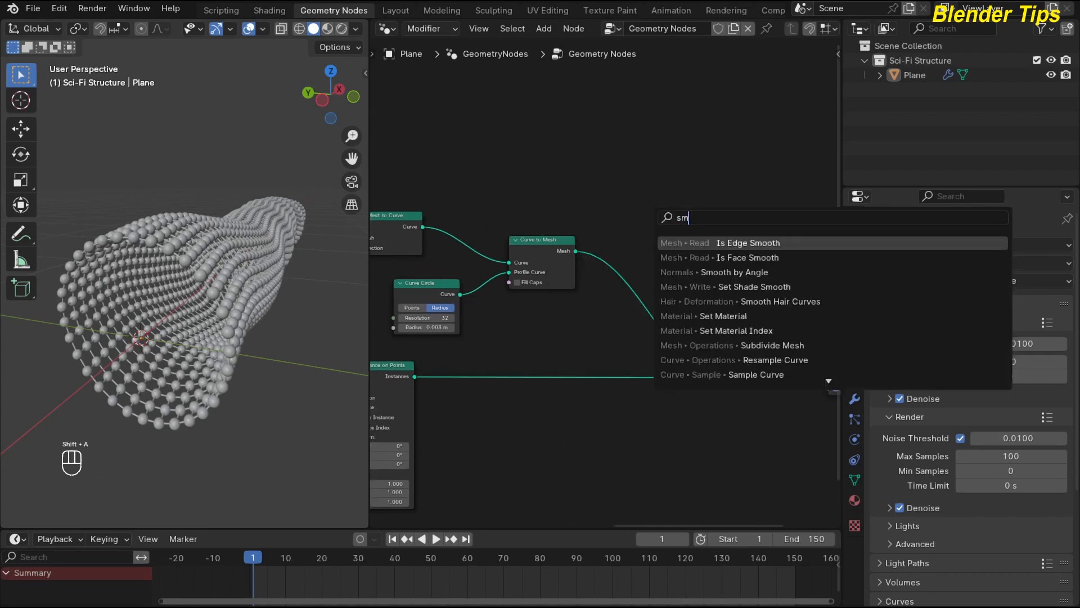
key("Return")
left_click(630, 285)
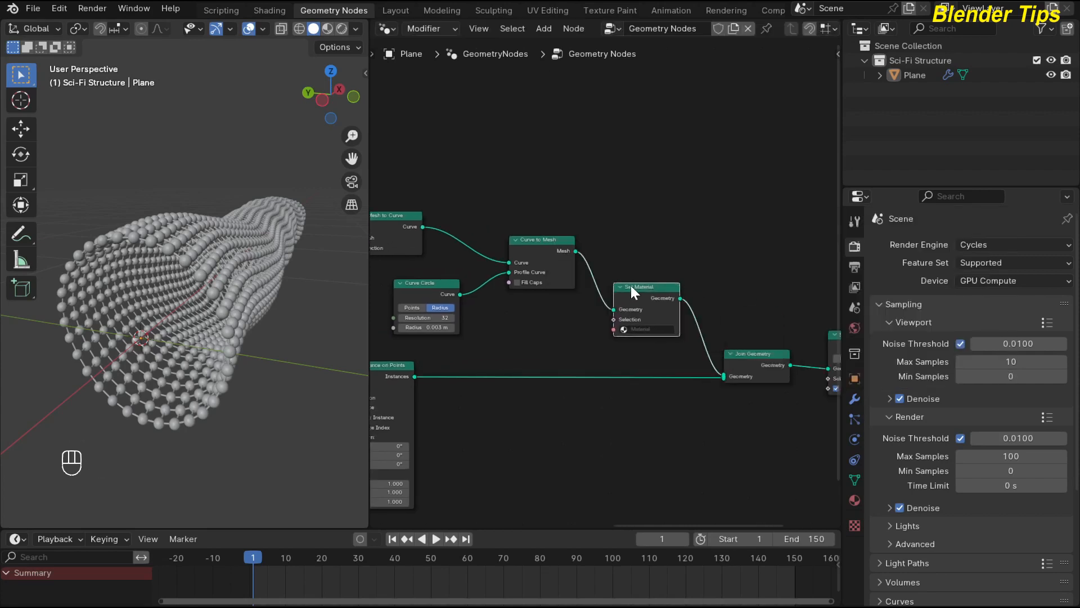
key("shift+d")
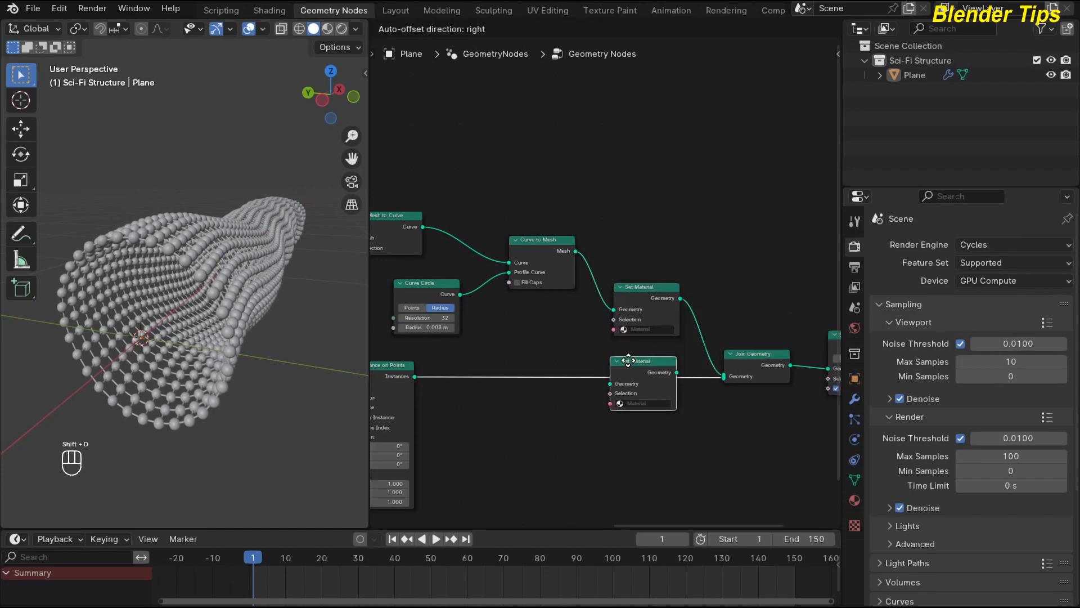
left_click(635, 363)
Create a new material on the plane and name it Wire.
left_click(854, 500)
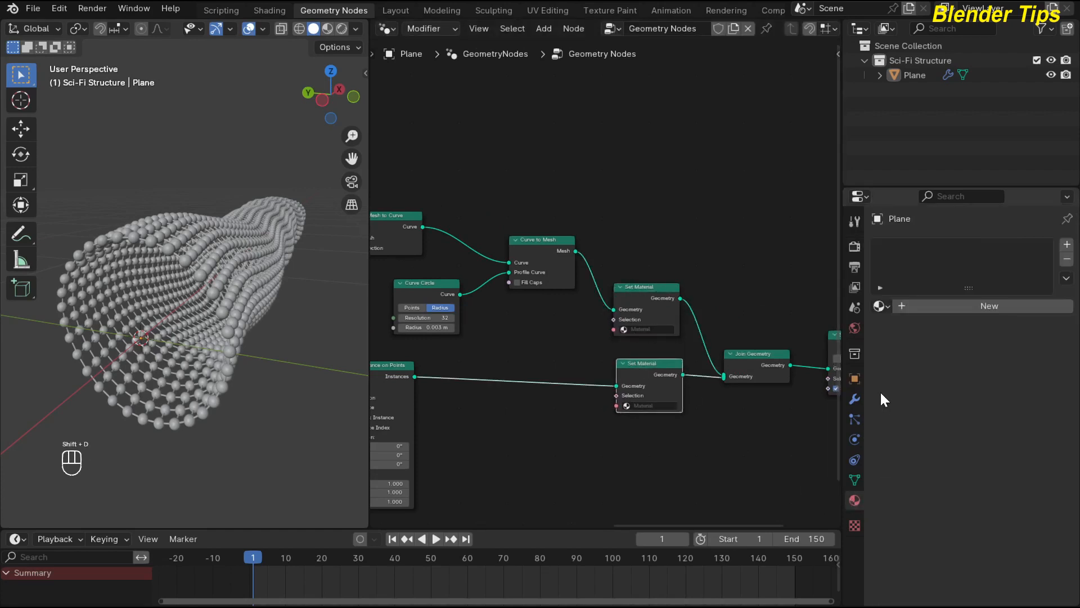
left_click(952, 310)
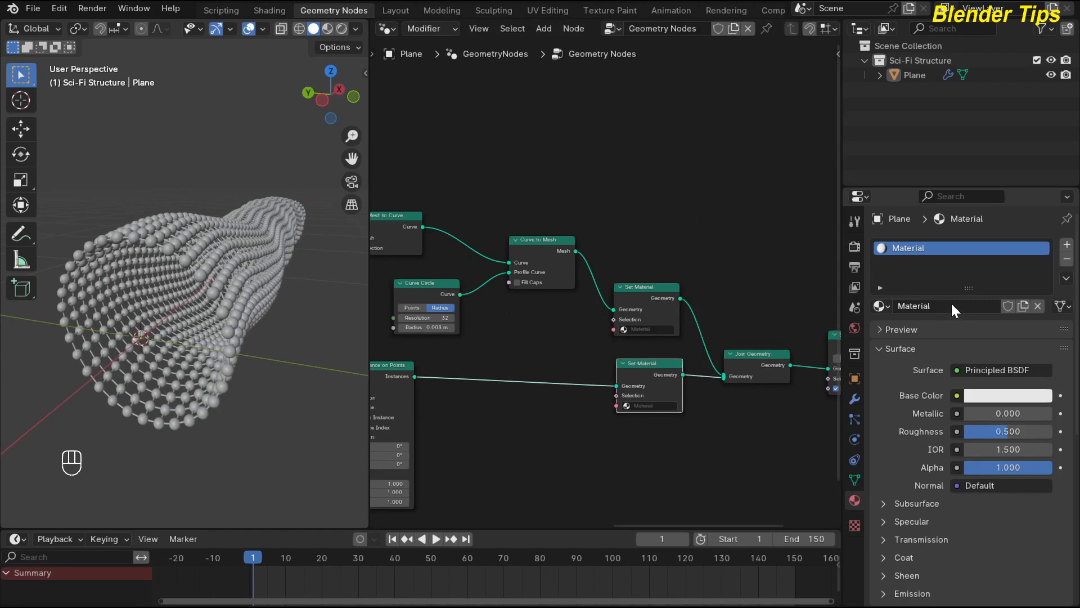
double_click(923, 247)
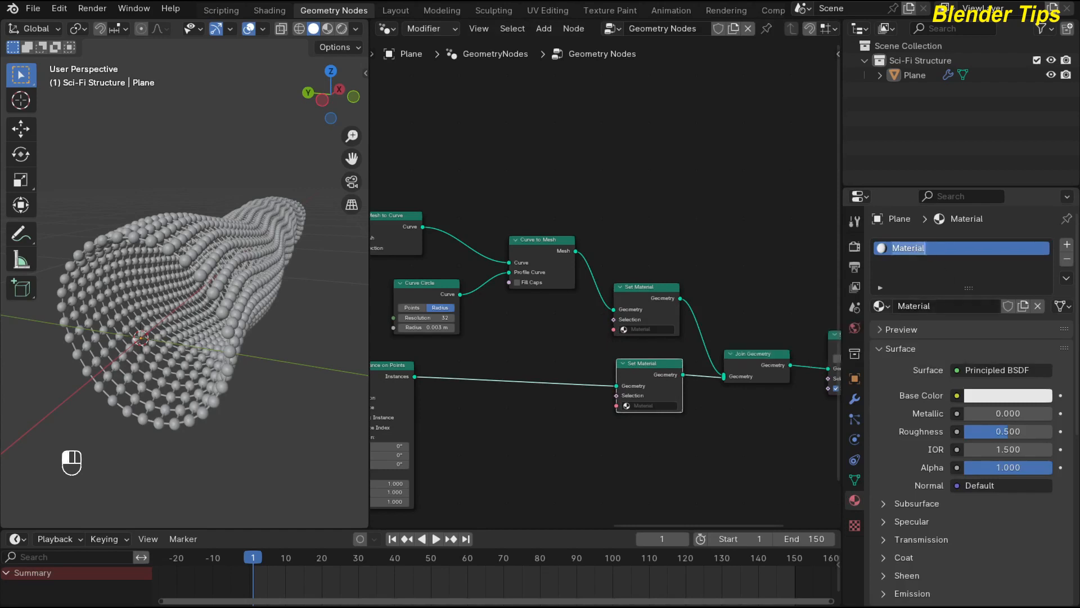
type("Wire")
key("Return")
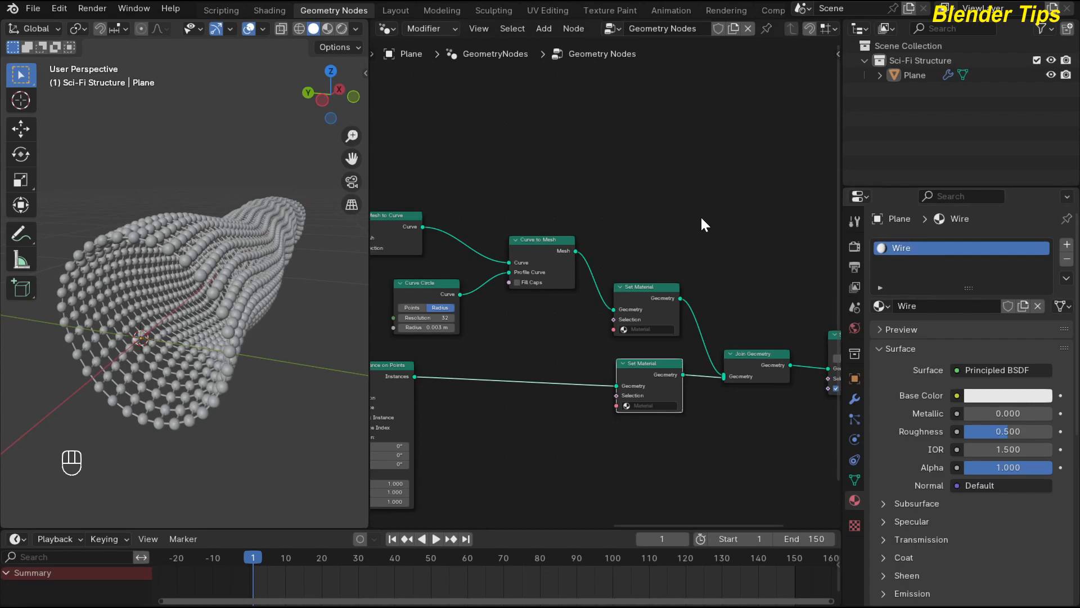
Add a second material slot to the plane with a new material named Balls.
left_click(1066, 244)
left_click(954, 332)
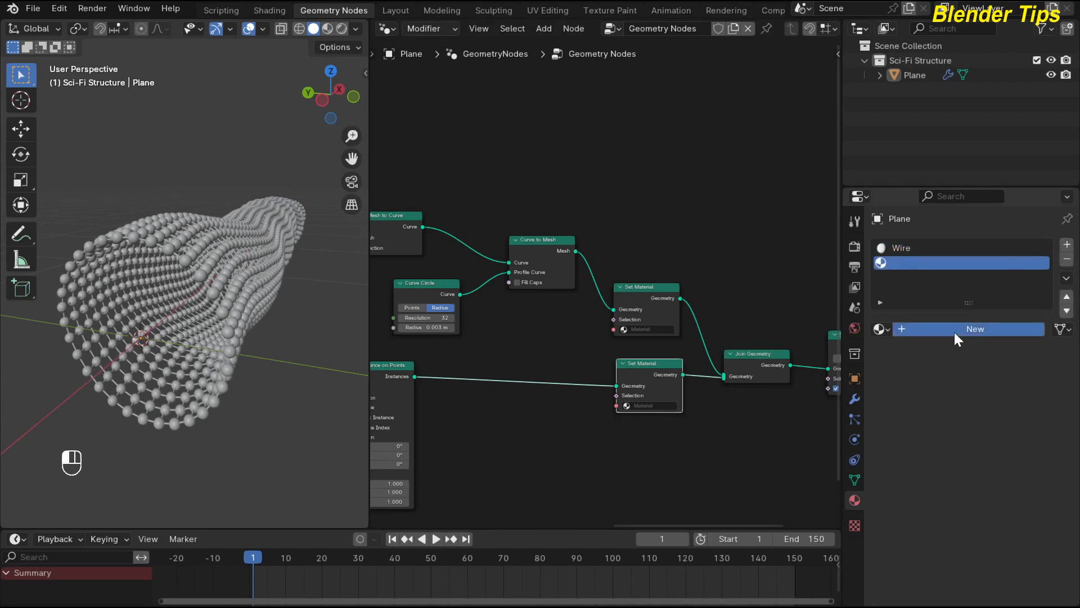
double_click(921, 264)
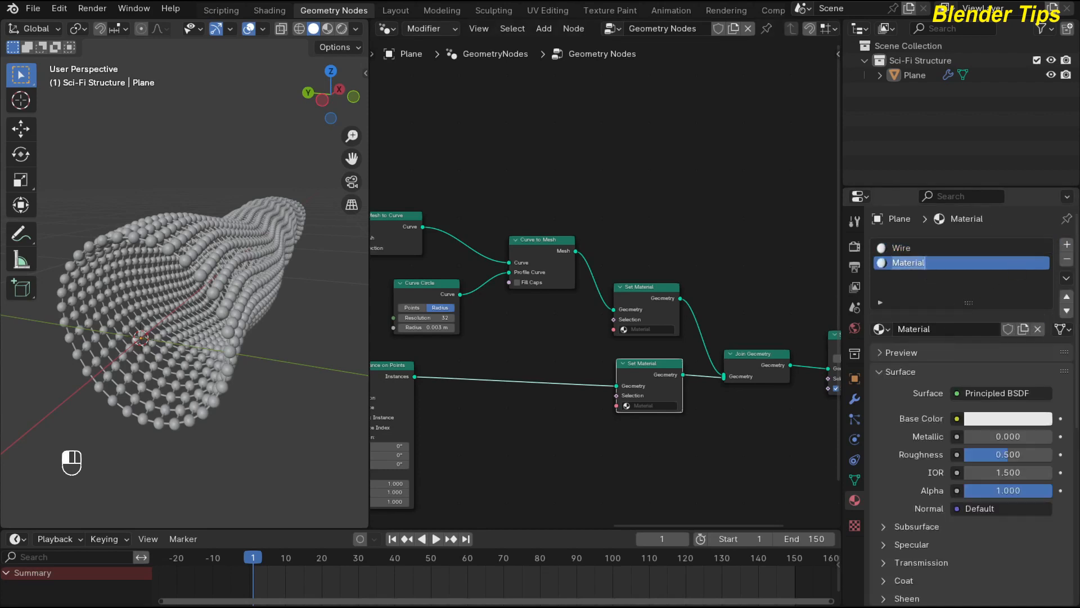
type("Balls")
key("Return")
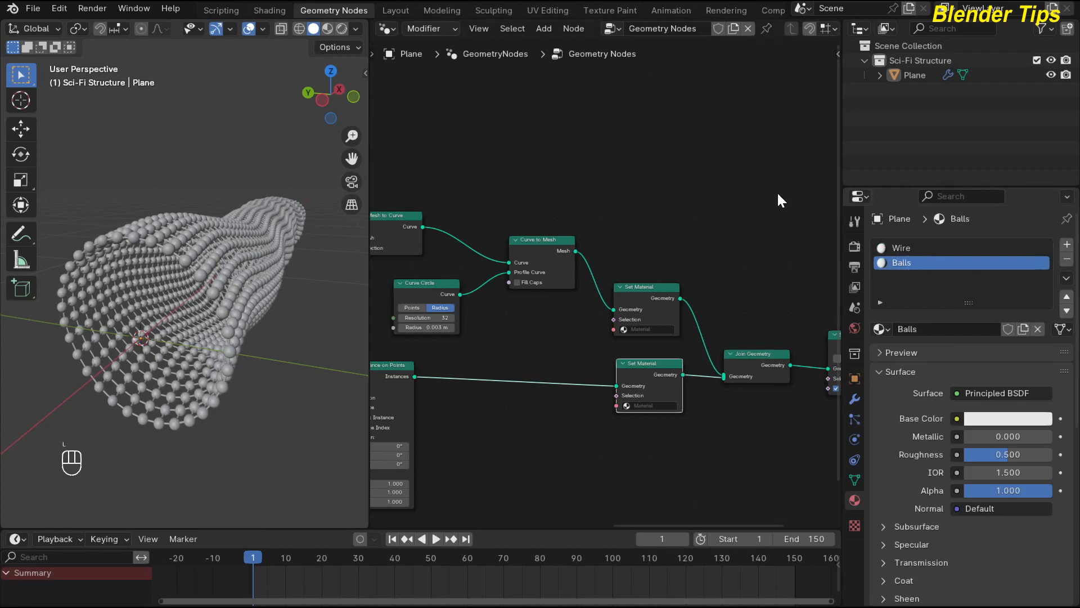
Assign Wire in the Set Material node after Curve to Mesh, and Balls in the one after Instance on Points.
scroll(717, 200, "up", 2)
left_click(655, 342)
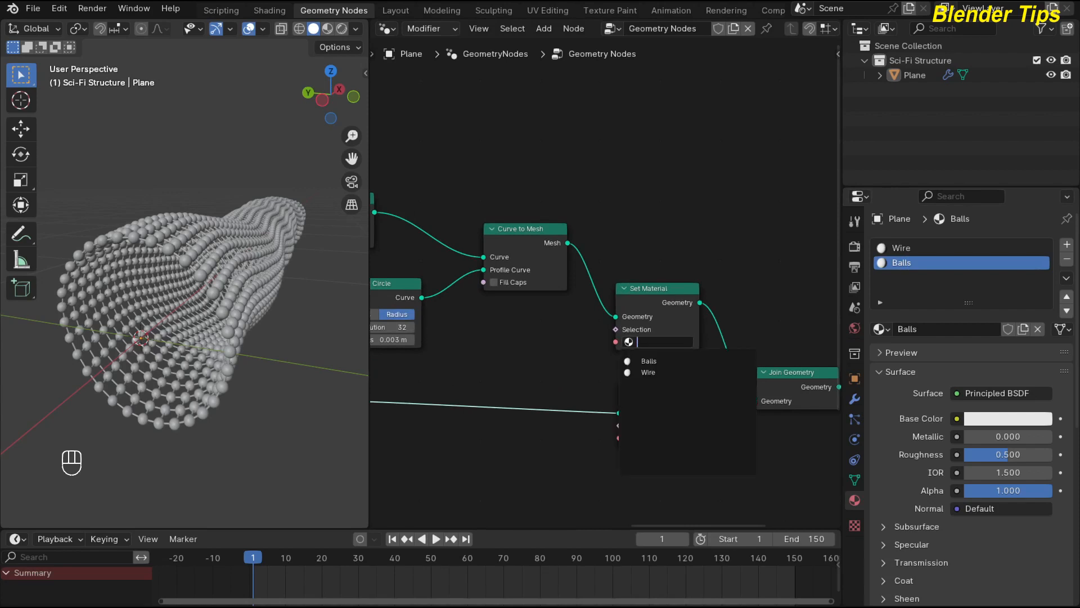
left_click(654, 374)
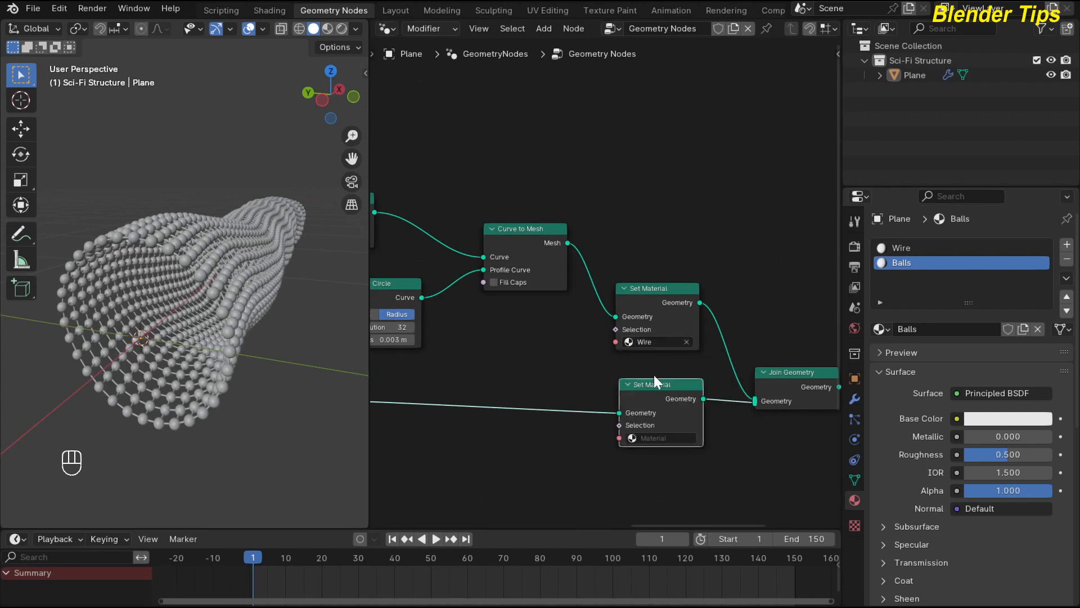
left_click(657, 437)
left_click(661, 467)
scroll(564, 191, "down", 5)
scroll(590, 163, "down", 2)
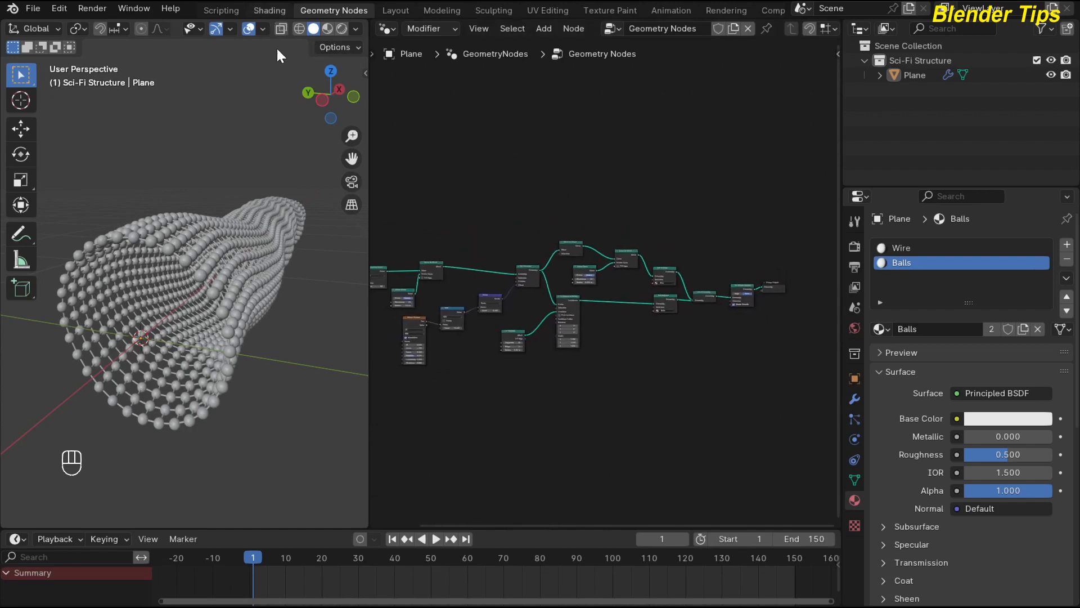
Switch to the Shading workspace and move the Balls material's Principled BSDF node farther from Material Output.
left_click(269, 10)
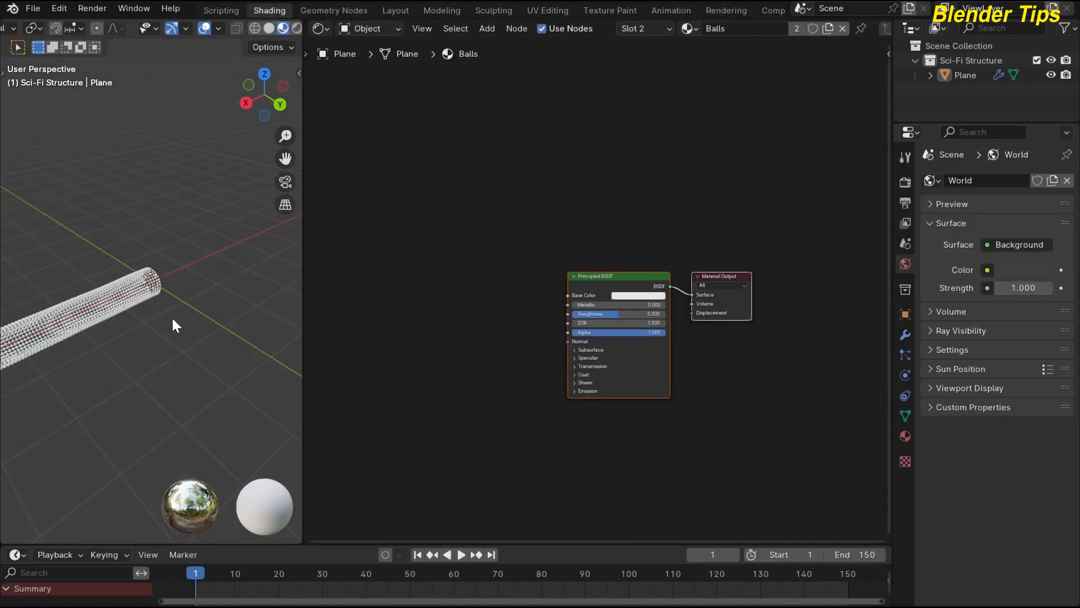
middle_click_drag(173, 323, 134, 283)
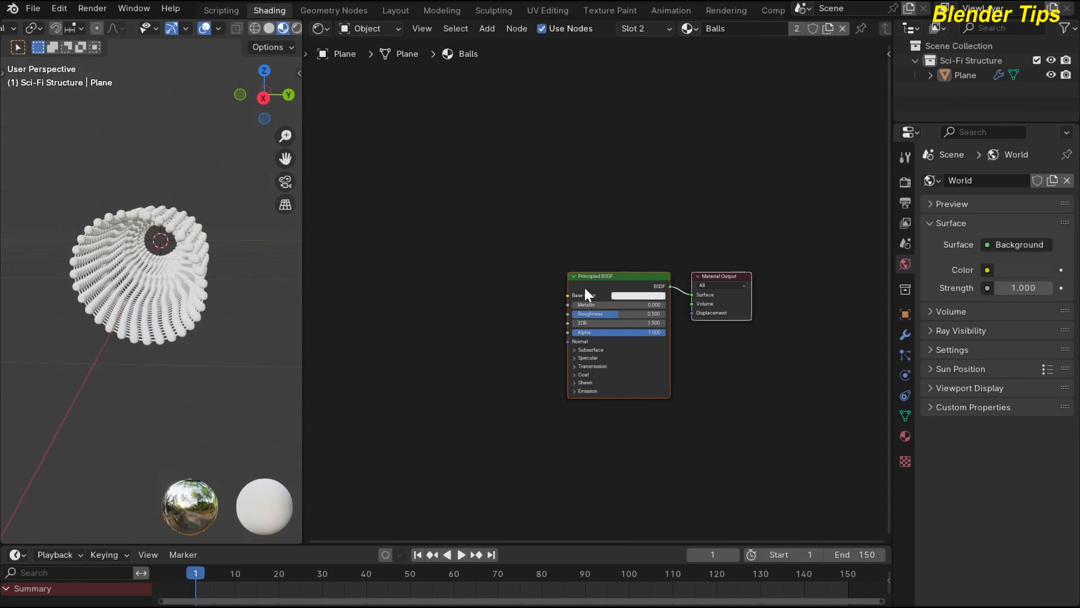
left_click_drag(583, 285, 534, 277)
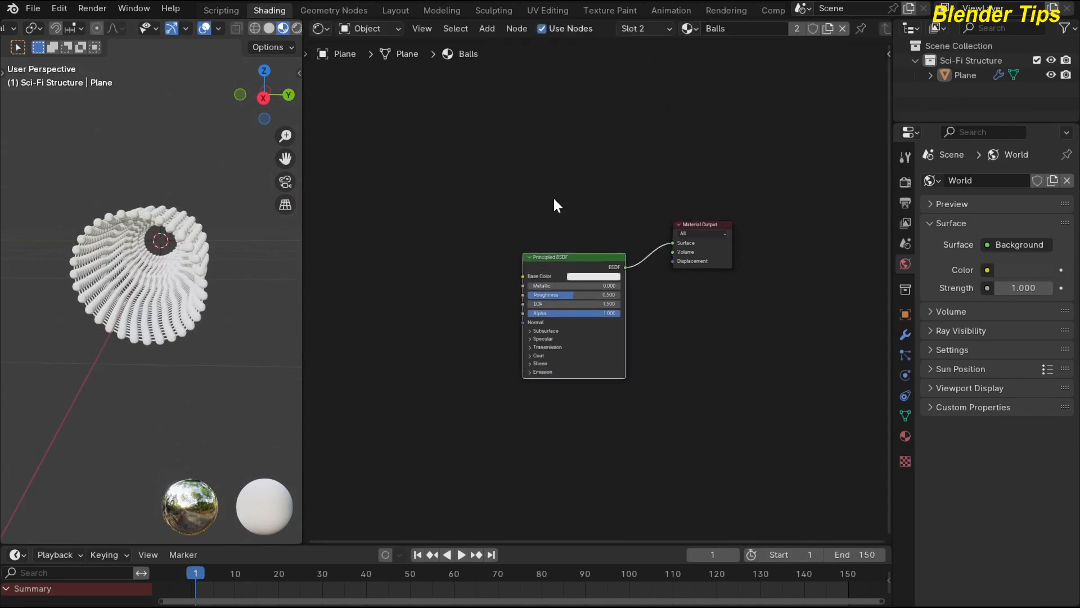
middle_click_drag(553, 199, 571, 158)
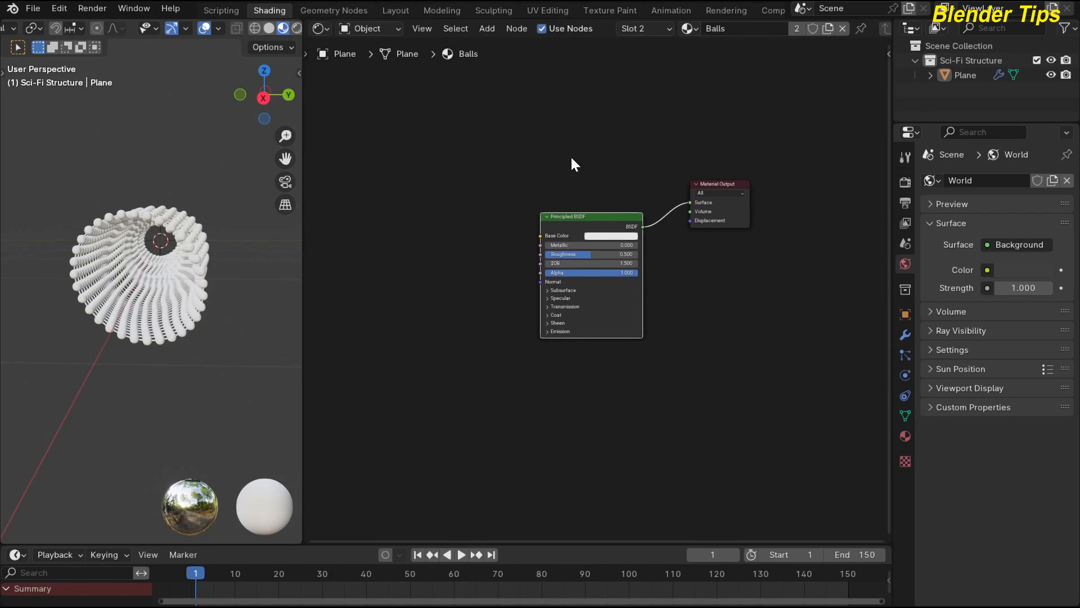
scroll(489, 202, "up", 3)
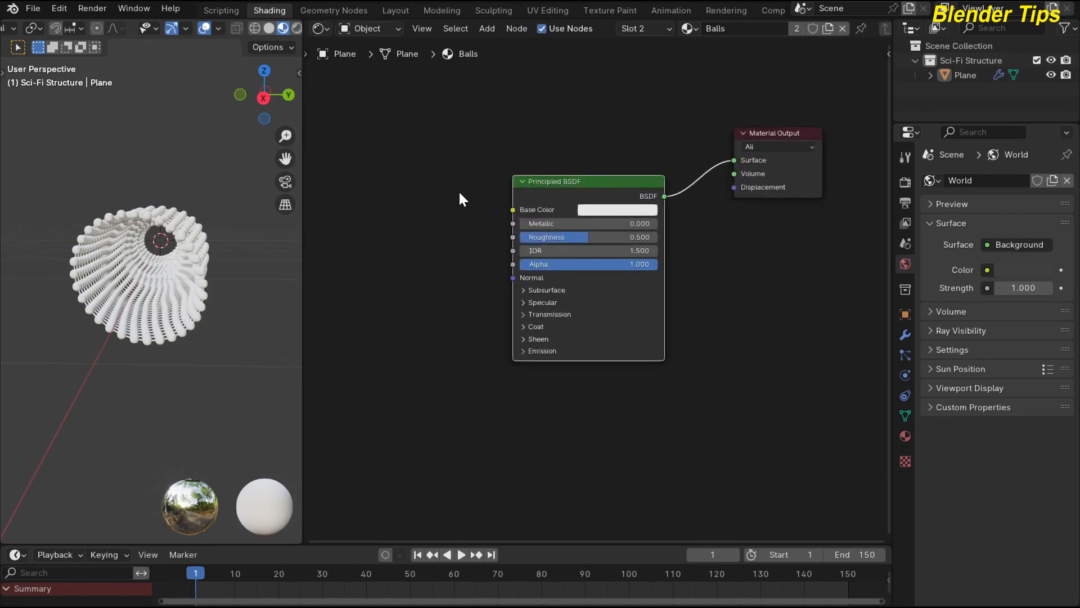
Set the Balls material's Roughness to 0.069 and its Base Color to black.
left_click_drag(553, 256, 432, 234)
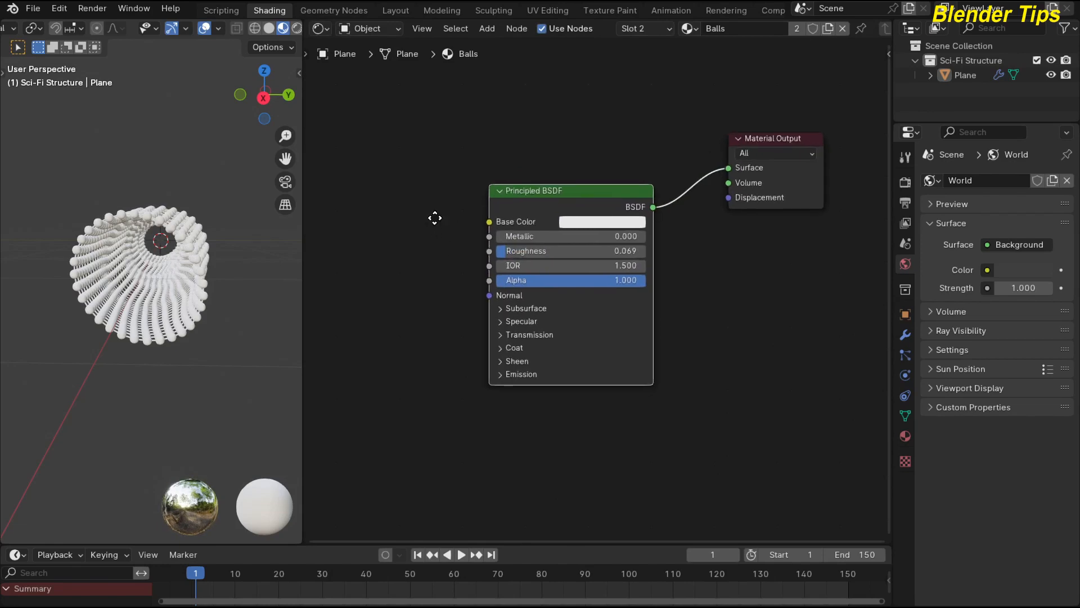
scroll(434, 217, "up", 1)
left_click(631, 190)
left_click_drag(702, 225, 706, 322)
middle_click_drag(464, 401, 507, 378)
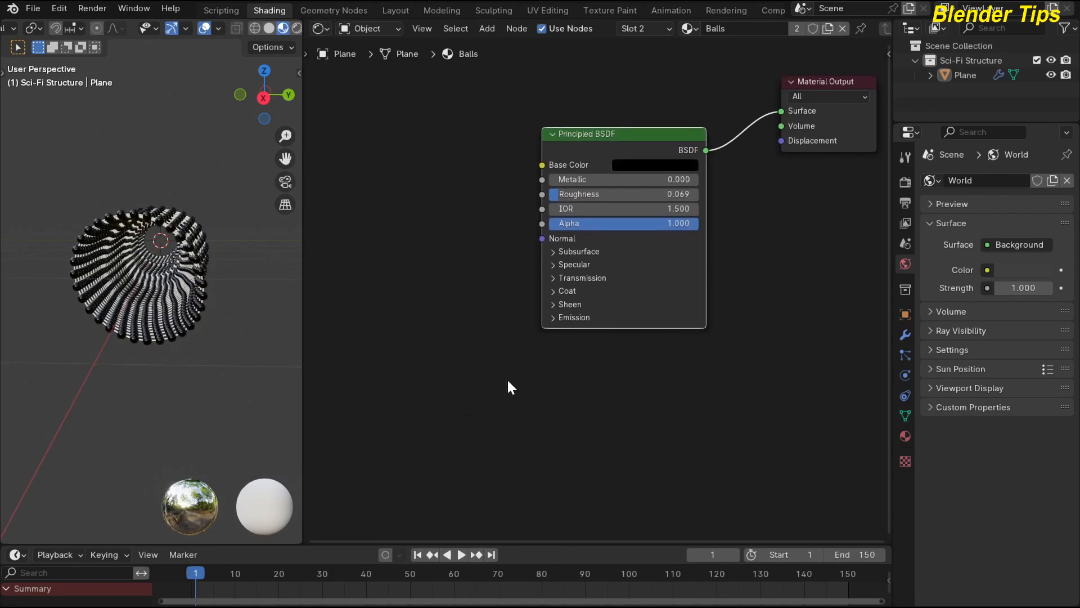
Add a Color Ramp node to the Balls material and connect its Color output to the Principled BSDF's Emission Color.
left_click(551, 317)
middle_click_drag(432, 355, 448, 378)
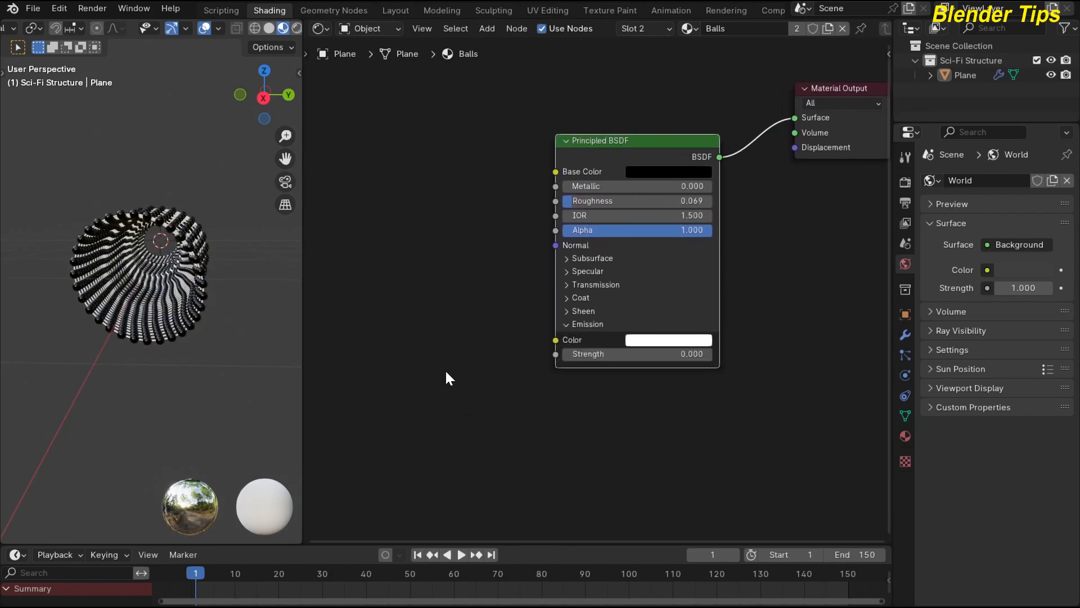
scroll(447, 377, "up", 1)
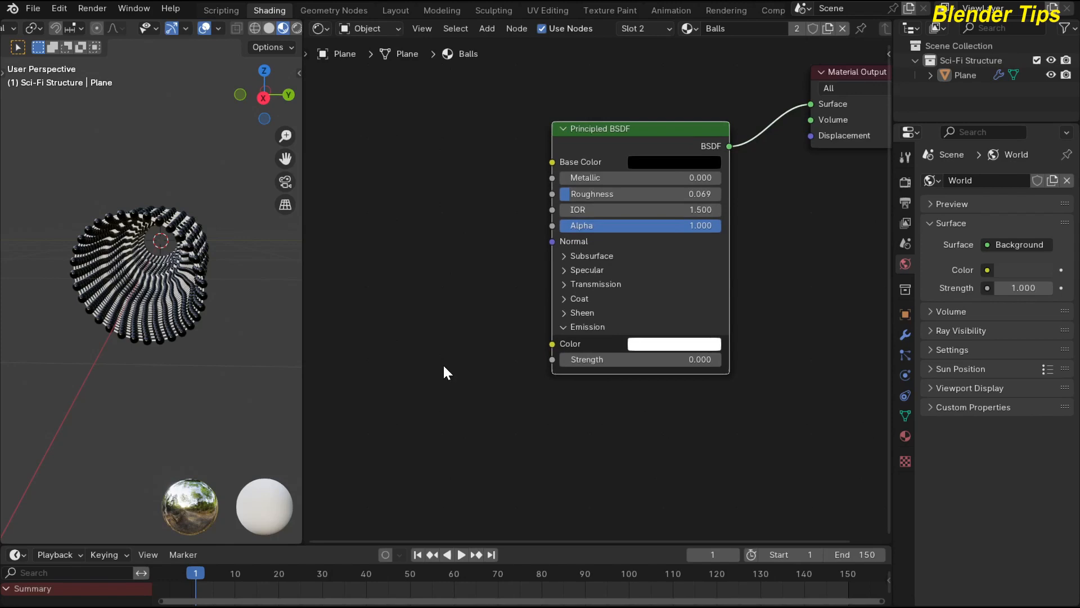
scroll(444, 366, "up", 1)
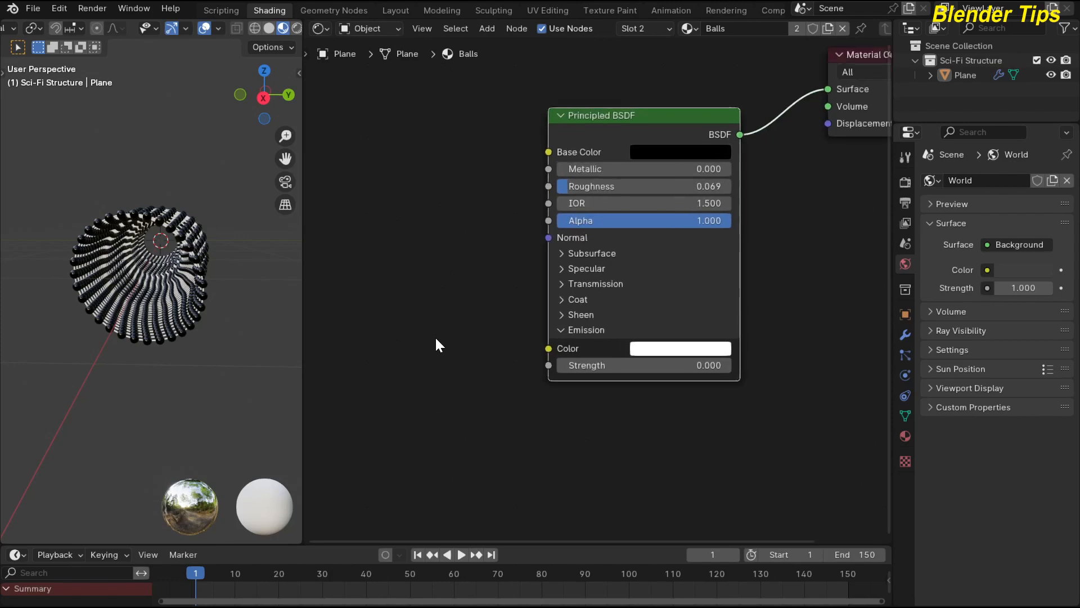
key("shift+a")
type("col")
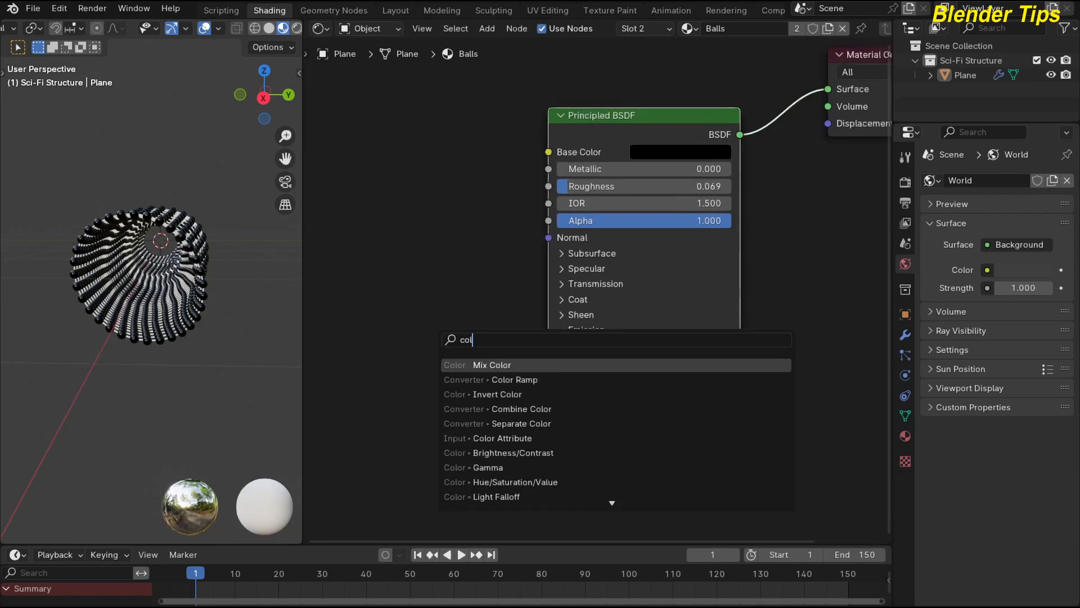
key("Down")
key("Return")
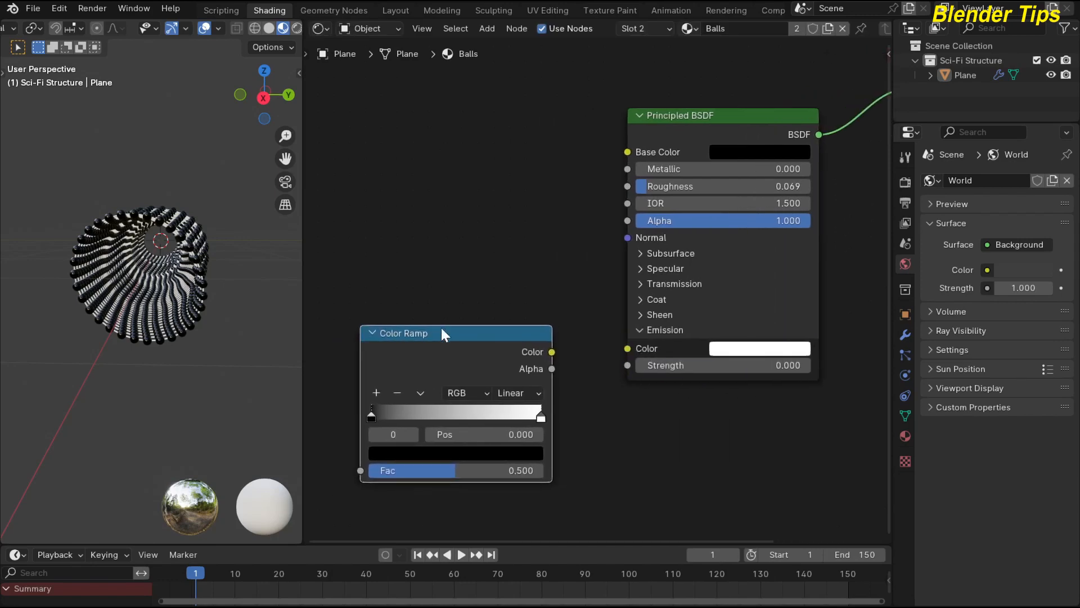
left_click_drag(636, 360, 630, 345)
scroll(461, 257, "down", 1)
middle_click_drag(462, 257, 575, 240)
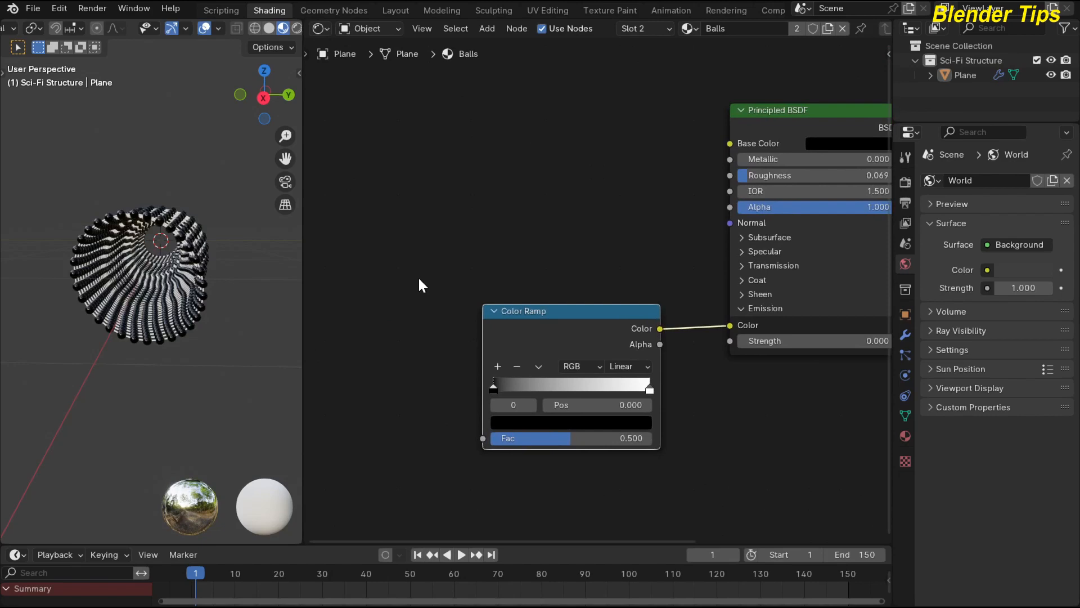
Add a Layer Weight node before the Color Ramp and connect its Facing output to the ramp's Fac input.
key("shift+a")
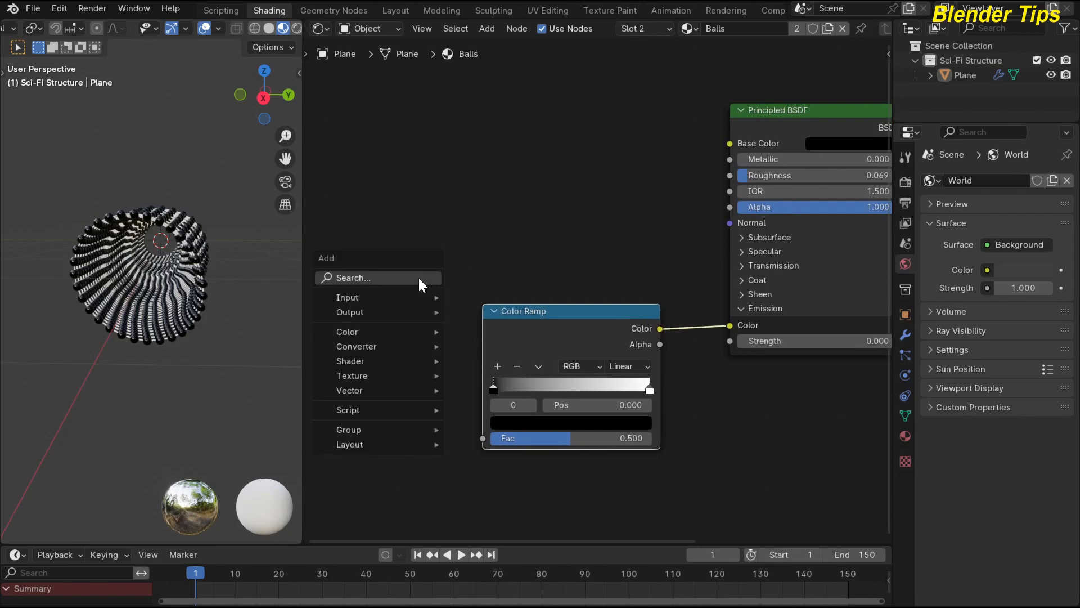
type("layer")
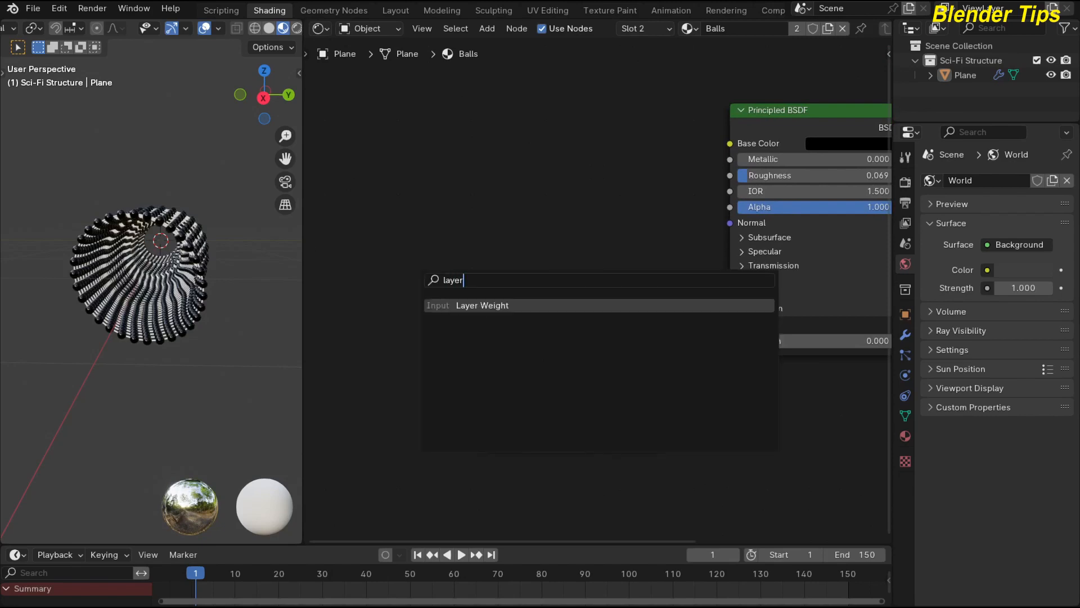
key("Return")
left_click(397, 375)
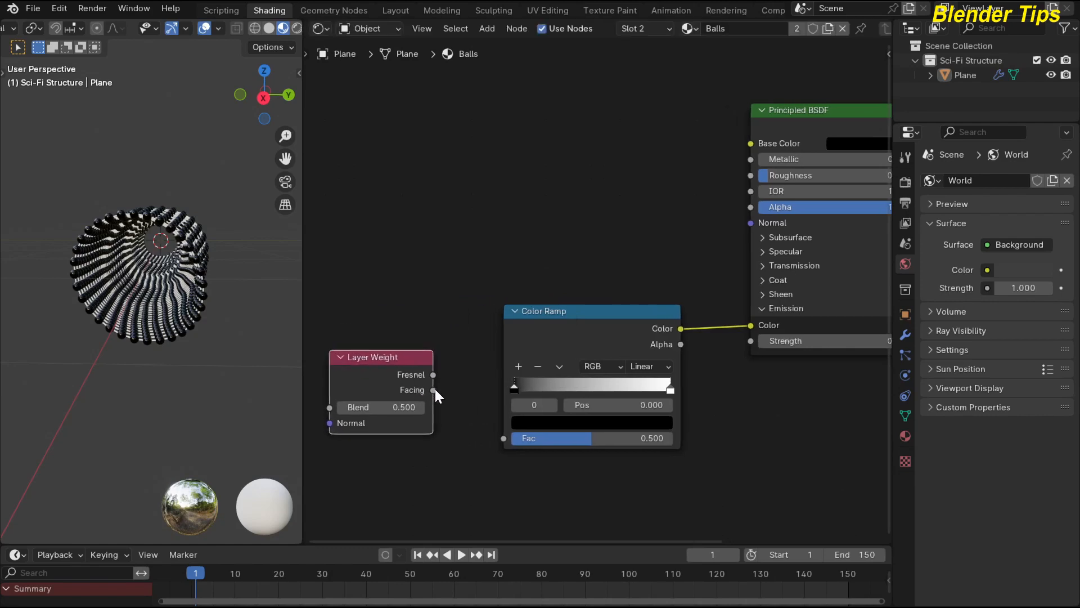
left_click_drag(434, 389, 496, 434)
Set the Balls material's Emission Strength to 1.300.
scroll(687, 377, "up", 1)
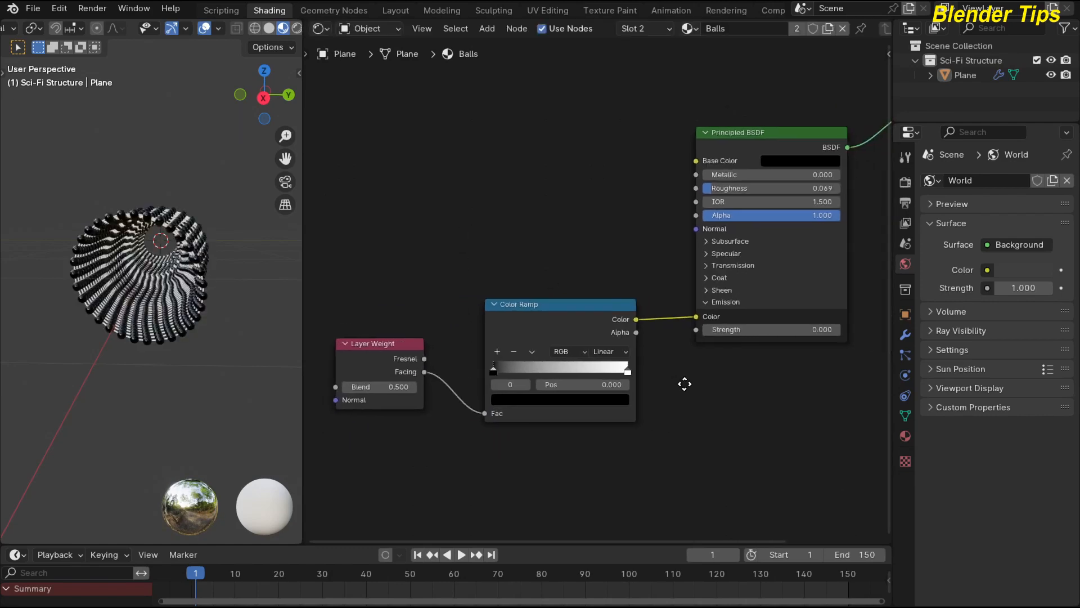
middle_click_drag(687, 381, 663, 373)
left_click_drag(731, 340, 798, 340)
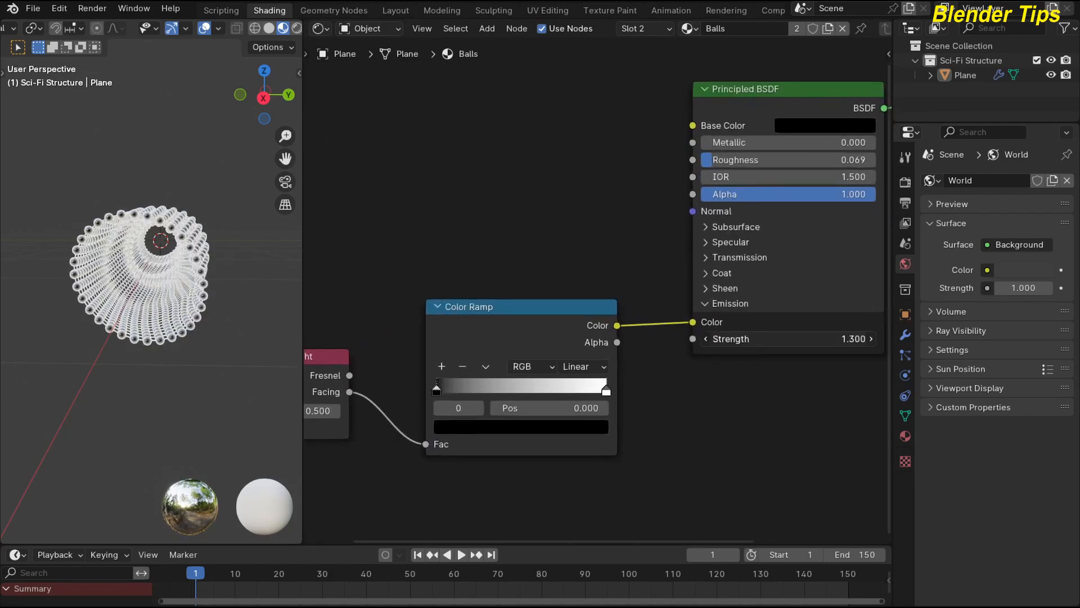
Add a middle stop to the Color Ramp and move it to position 0.136.
middle_click_drag(395, 284, 421, 215)
scroll(419, 214, "up", 4)
scroll(416, 217, "down", 3)
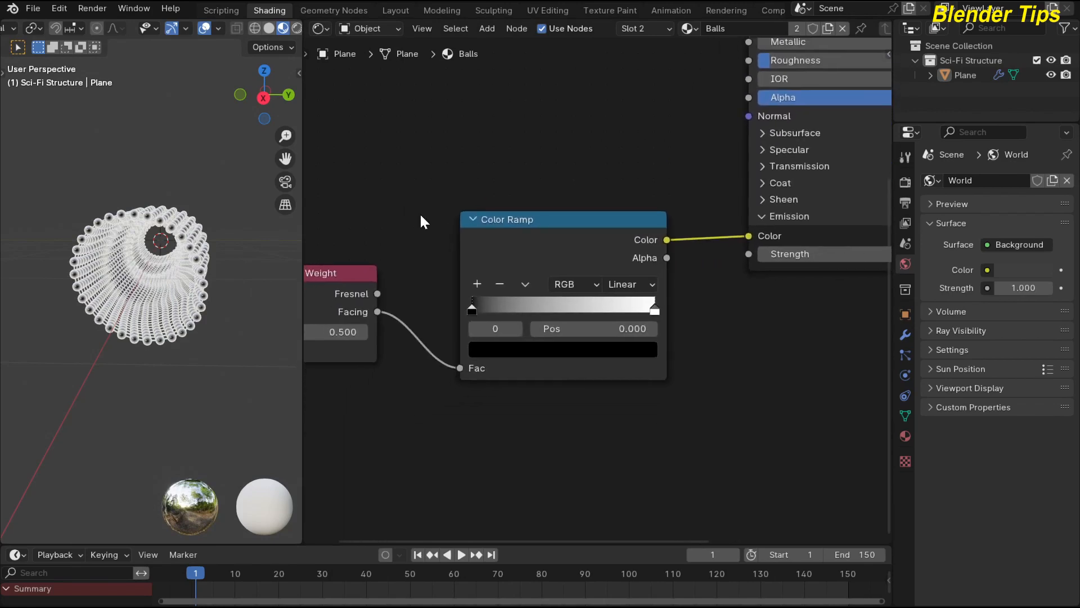
scroll(420, 213, "up", 2)
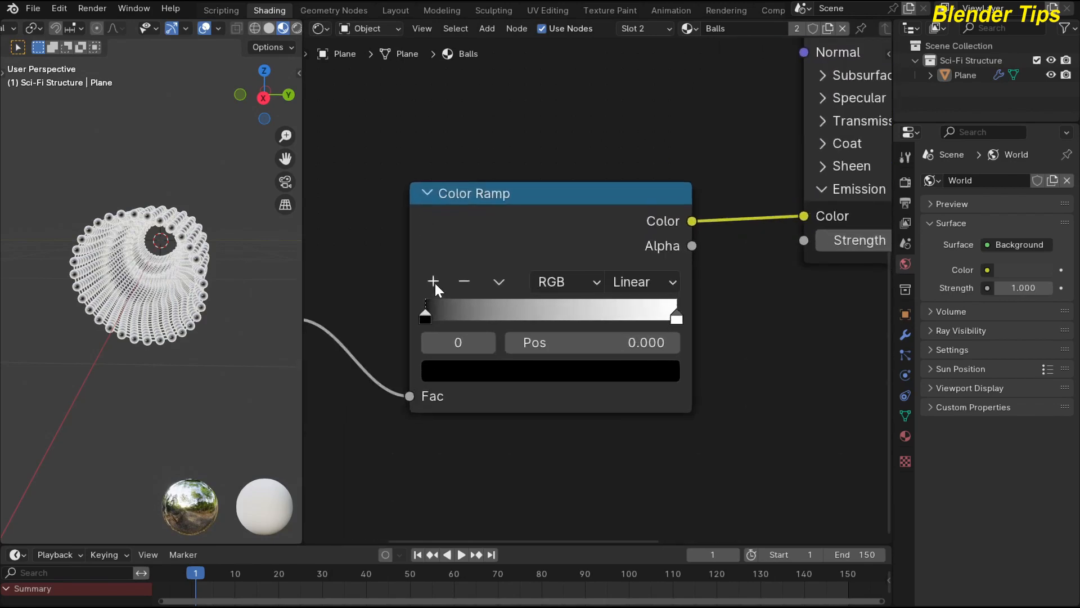
left_click(434, 281)
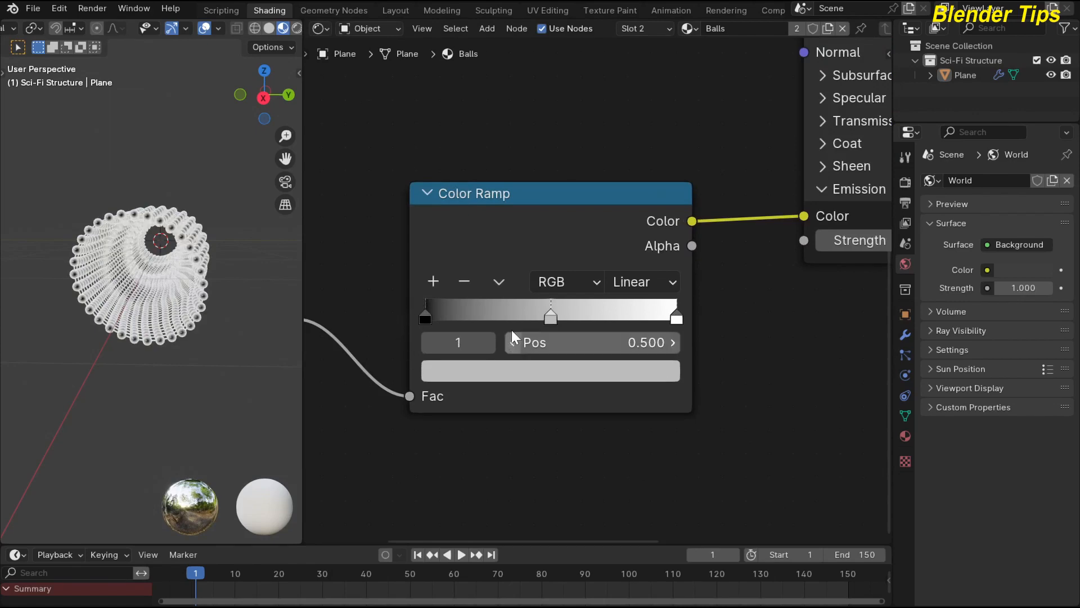
left_click_drag(545, 317, 460, 321)
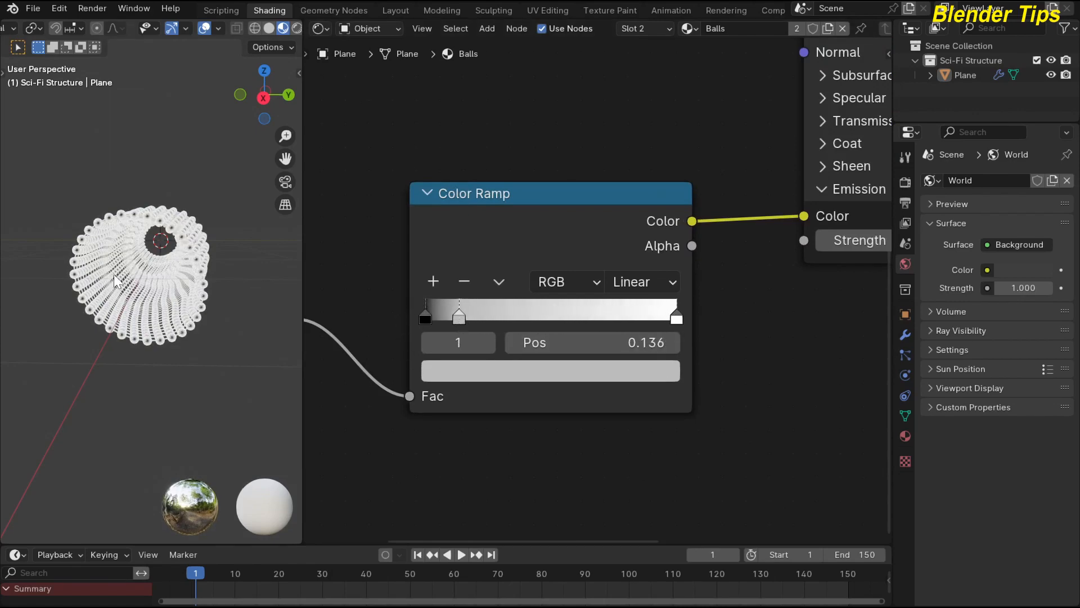
Move the Color Ramp's white stop to position 0.279 and set the ramp's interpolation to Constant.
scroll(114, 274, "up", 8)
left_click_drag(676, 318, 491, 325)
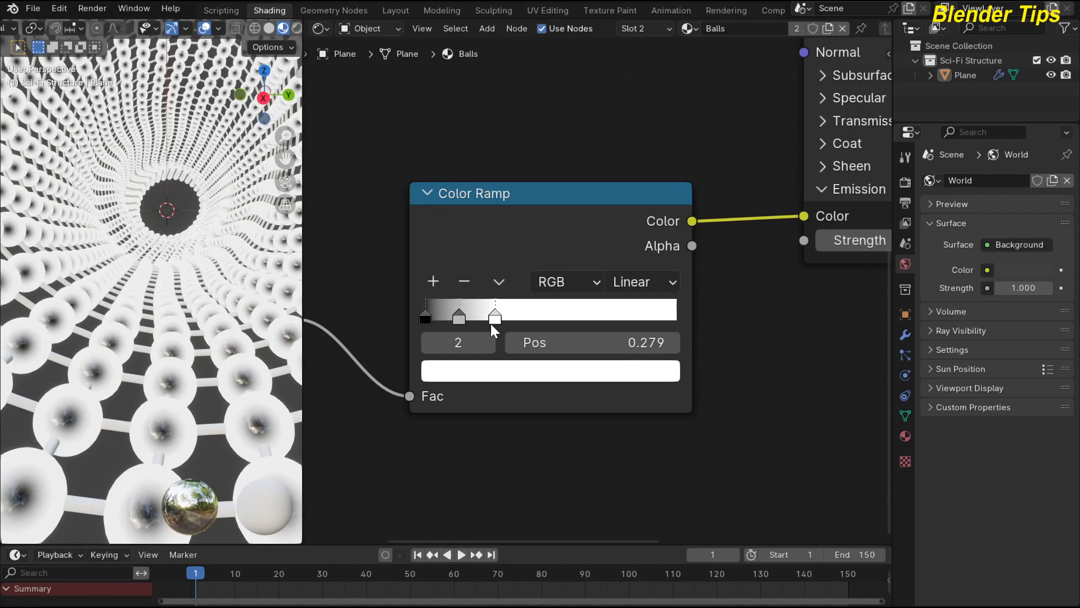
left_click(664, 281)
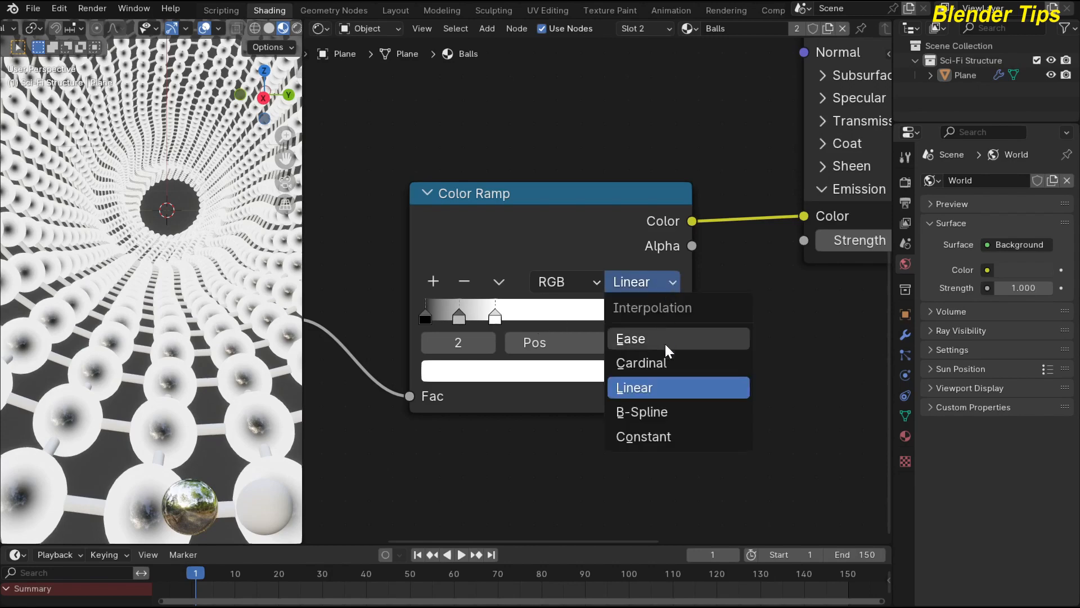
left_click(663, 434)
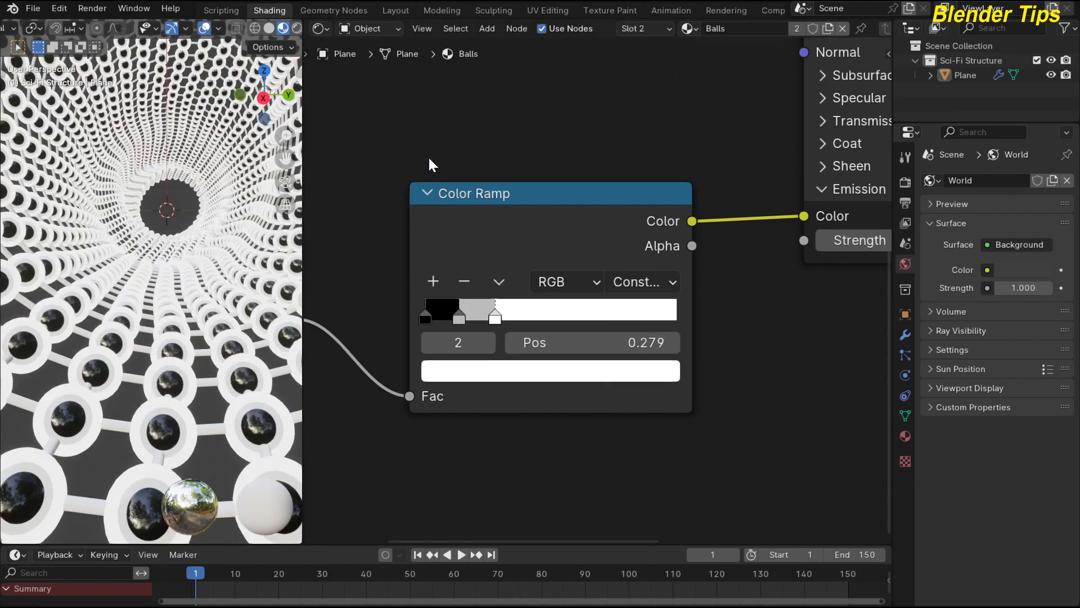
Change the Color Ramp's last stop, at position 0.279, to turquoise.
scroll(459, 232, "up", 2)
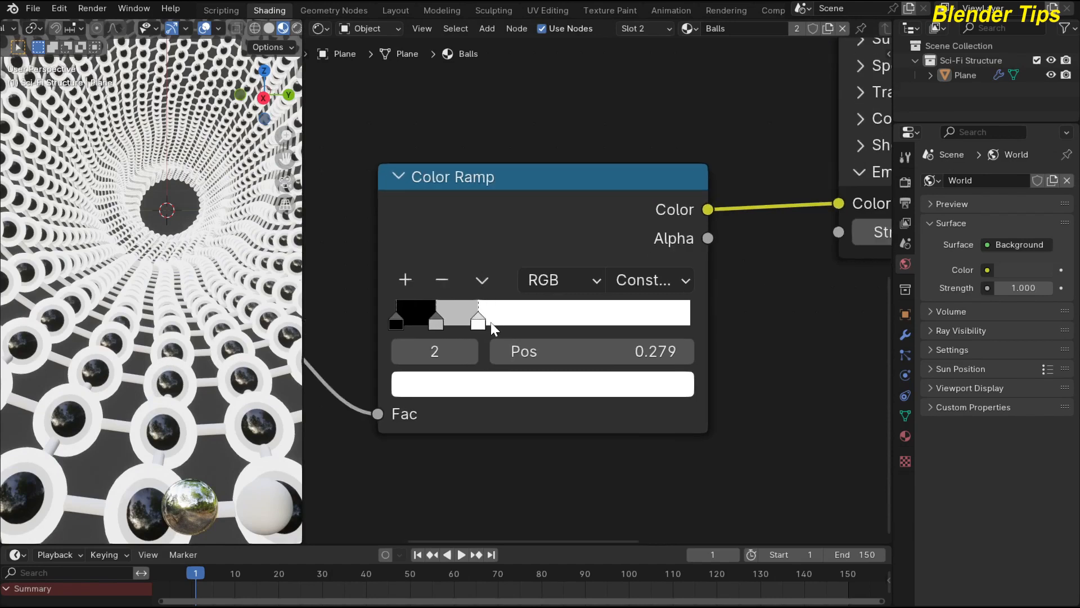
left_click(502, 384)
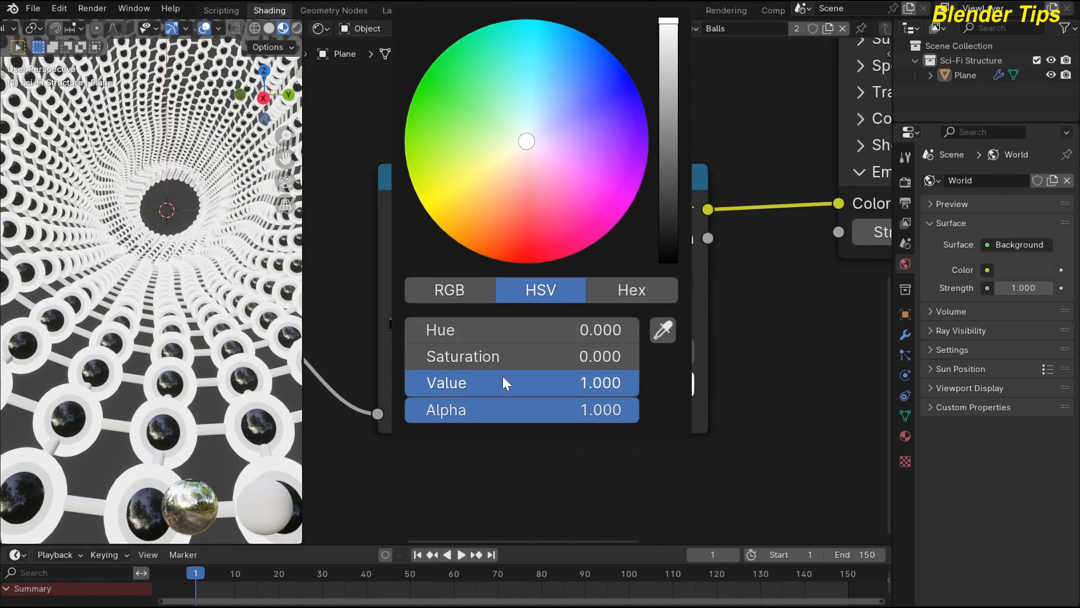
left_click_drag(527, 142, 517, 67)
left_click_drag(668, 23, 668, 57)
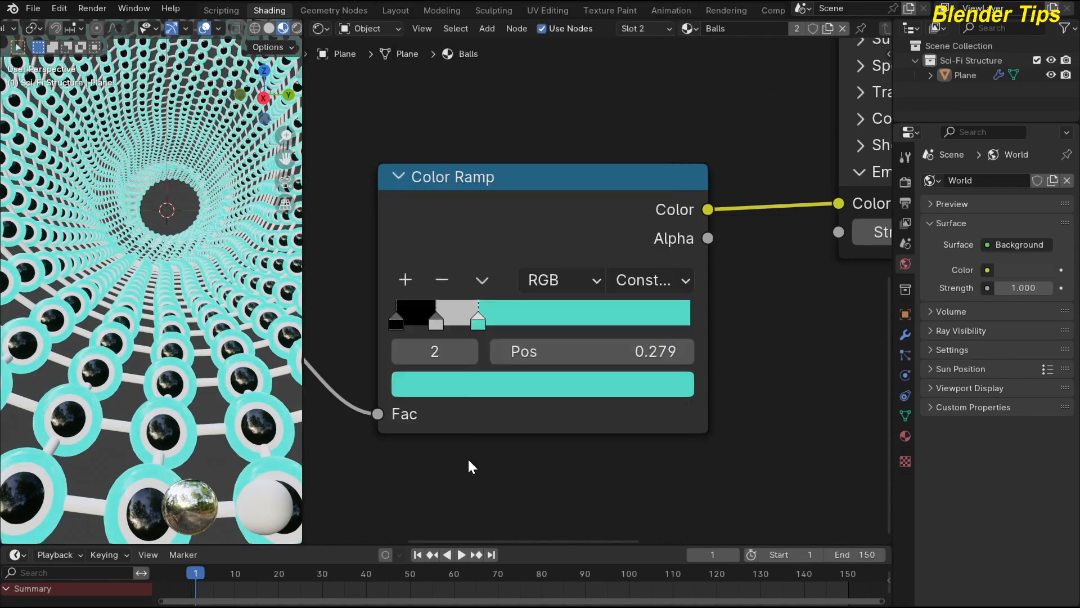
Recolor the Color Ramp's middle stop green with hue 0.336, saturation 0.976 and value 0.500.
left_click(438, 322)
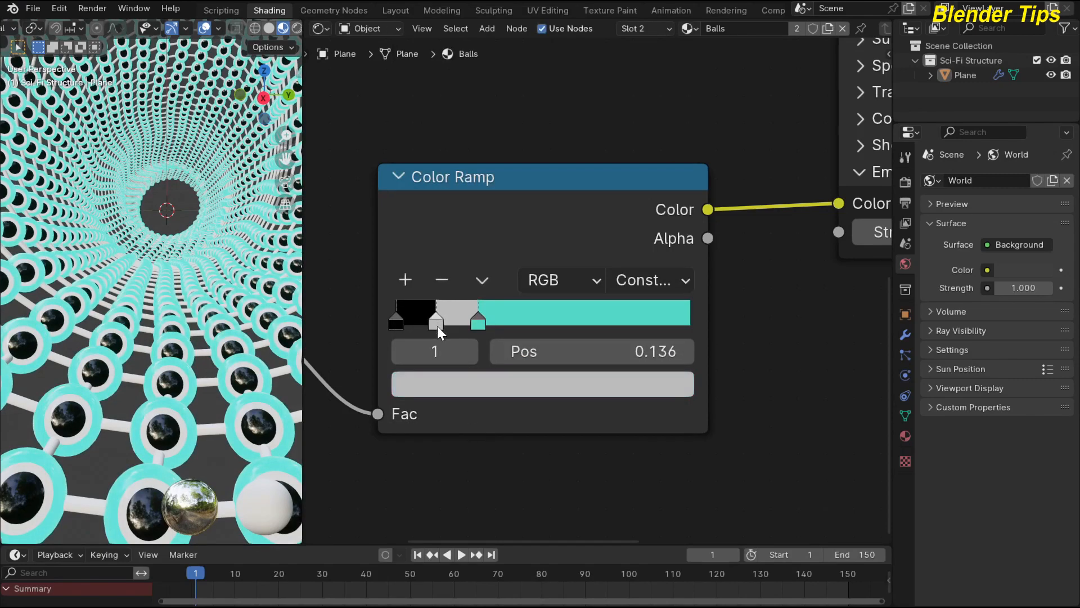
left_click(451, 384)
left_click_drag(524, 141, 440, 84)
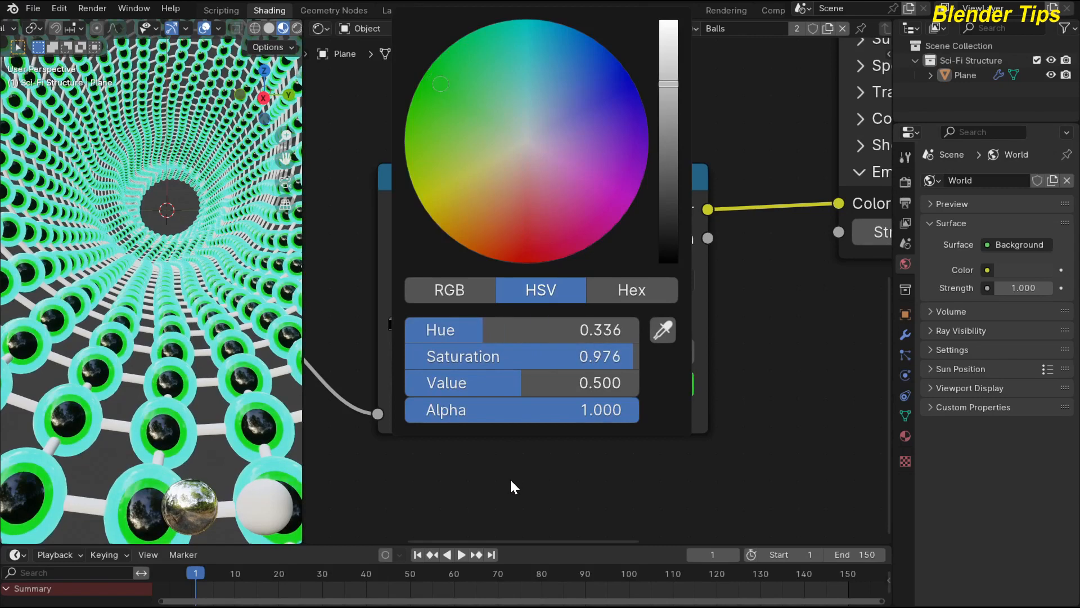
Change the Color Ramp's first stop, at position 0.000, from black to dark red.
left_click(396, 323)
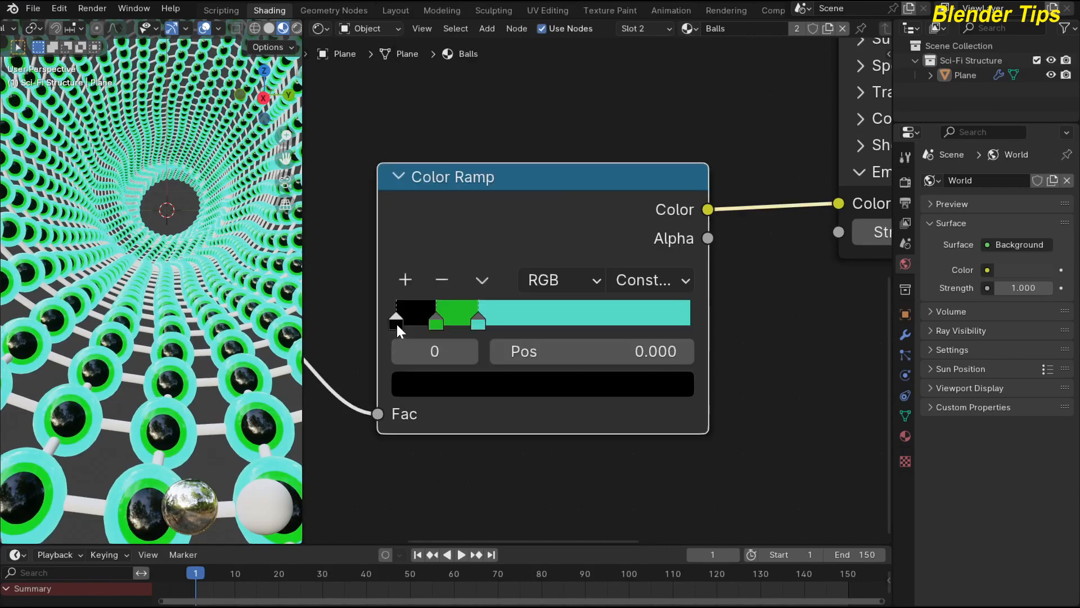
left_click(442, 384)
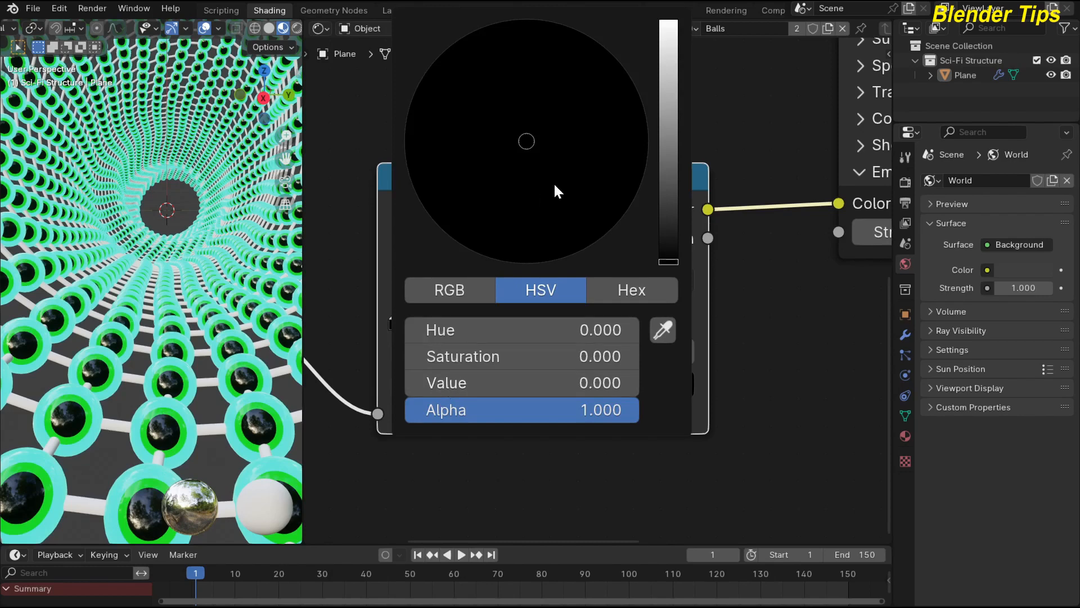
left_click_drag(664, 167, 668, 109)
left_click_drag(514, 145, 526, 238)
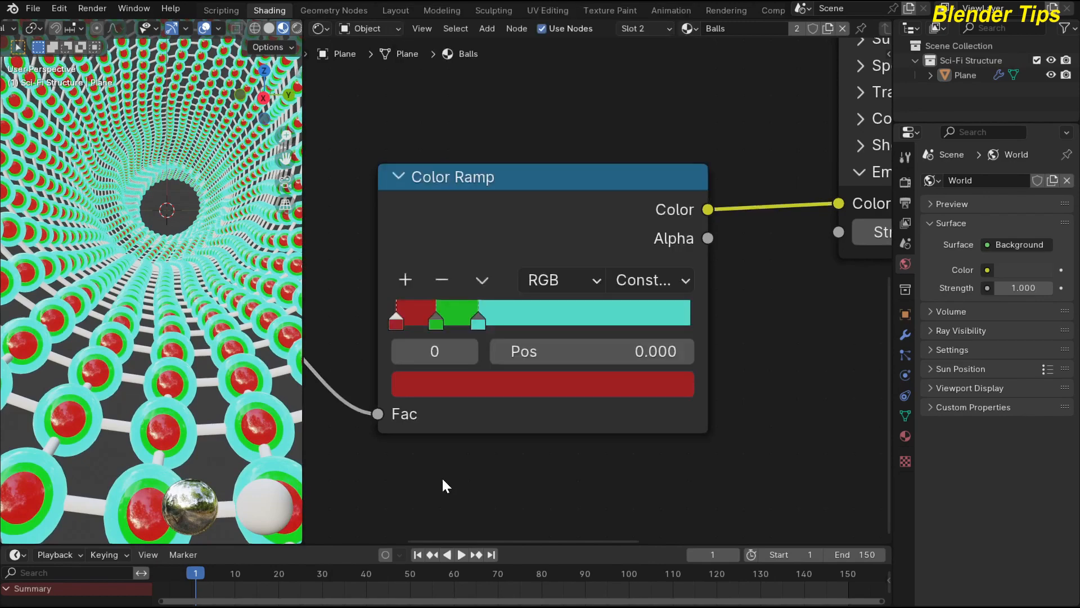
scroll(163, 247, "down", 4)
scroll(164, 247, "up", 3)
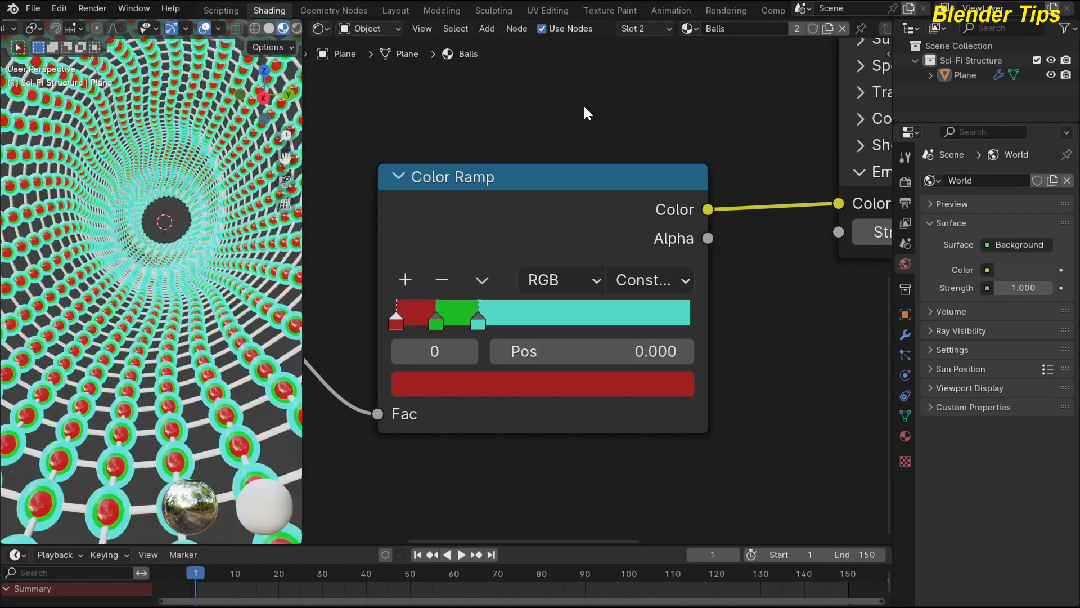
Load the Wire material into the shader editor's current slot in place of Balls.
left_click(688, 29)
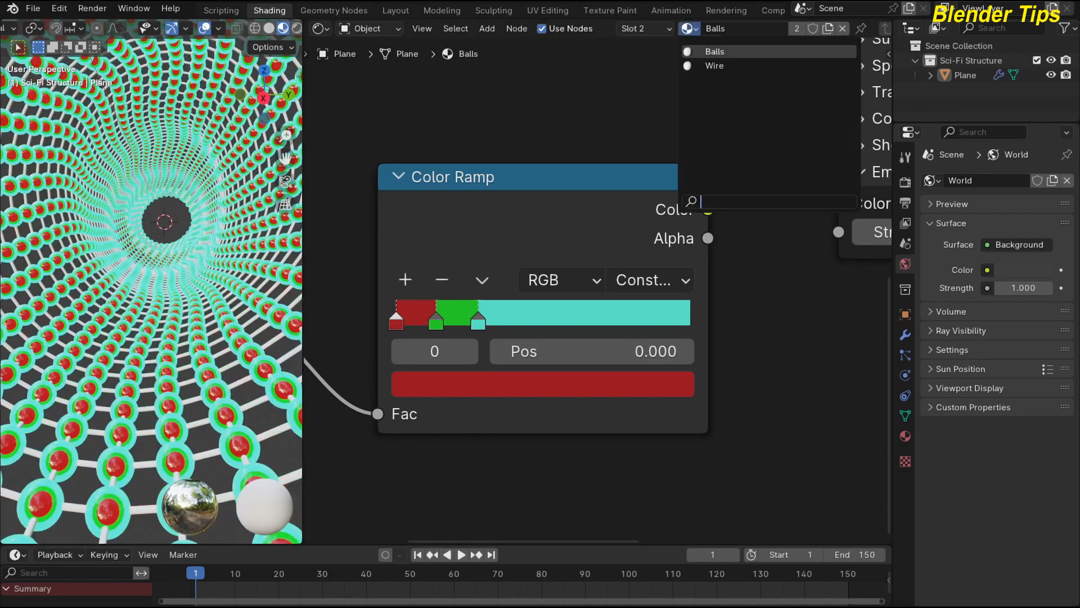
left_click(708, 65)
middle_click_drag(698, 101, 334, 386)
scroll(417, 210, "down", 2)
middle_click_drag(419, 189, 408, 243)
left_click(411, 206)
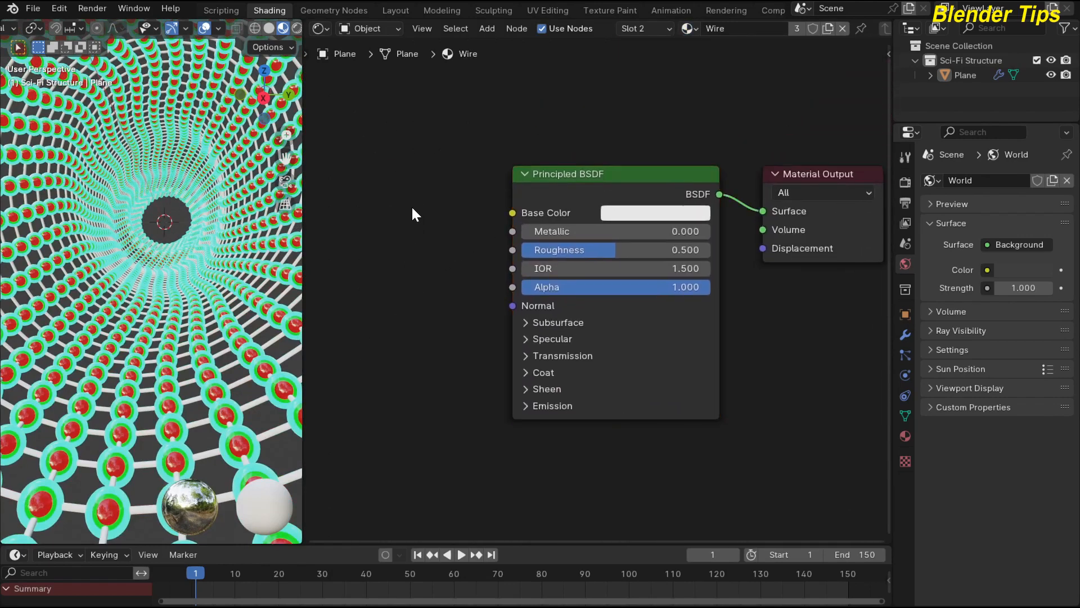
middle_click_drag(415, 197, 400, 214)
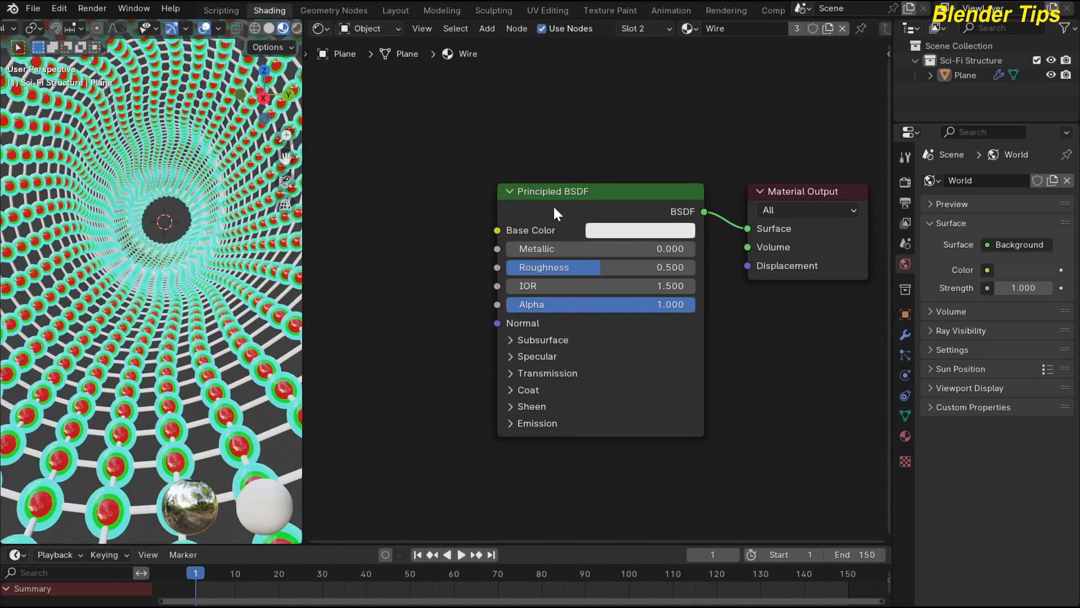
Set the Wire material's Base Color to black and its Emission Color to pink.
left_click(622, 234)
left_click_drag(761, 261, 758, 402)
middle_click_drag(440, 205, 446, 140)
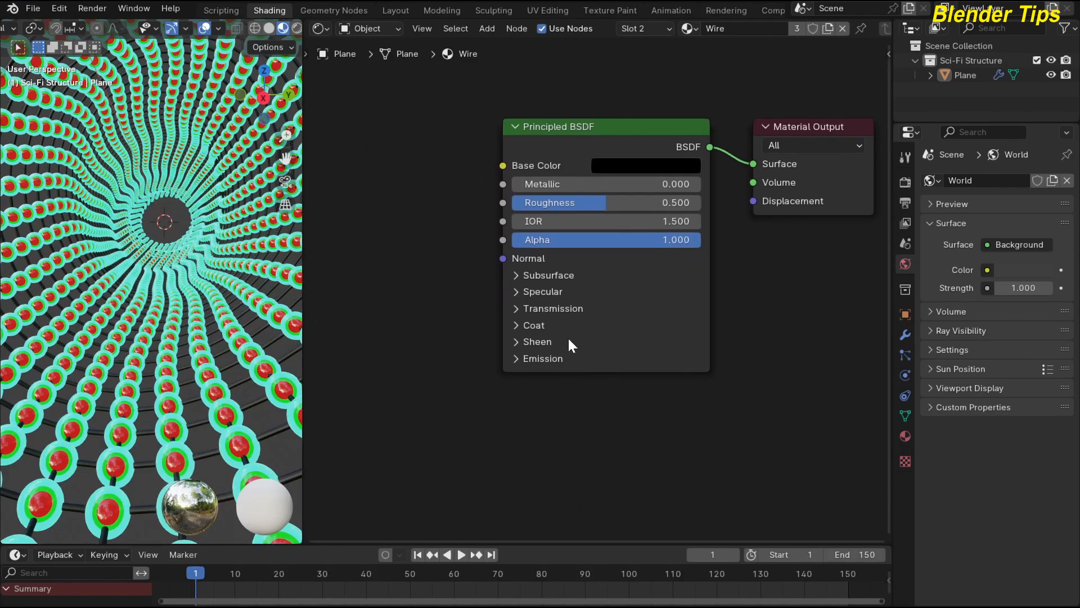
left_click(521, 360)
left_click(629, 381)
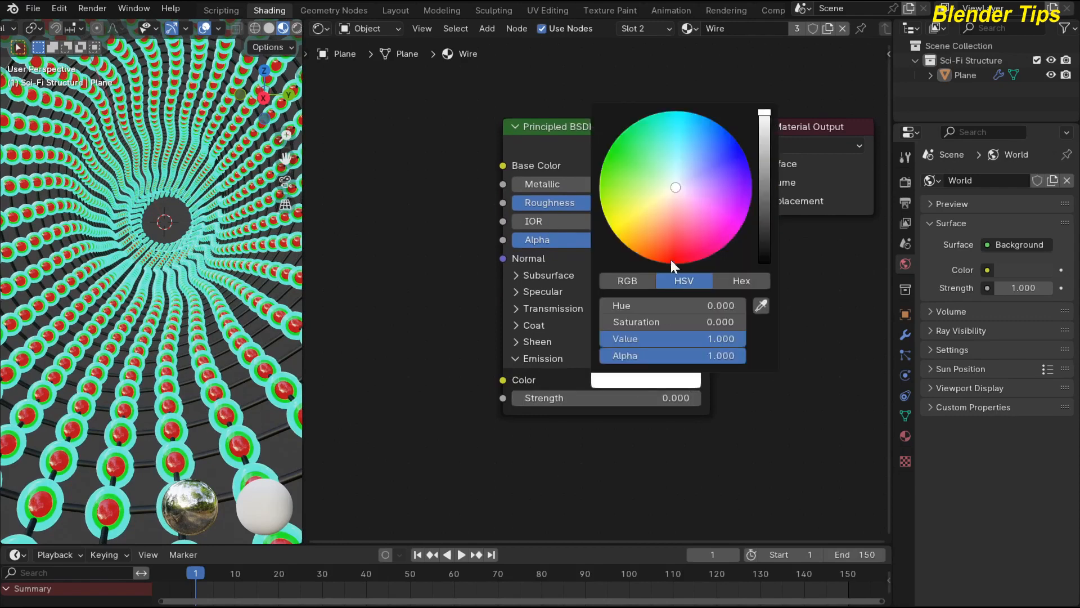
left_click_drag(677, 187, 711, 242)
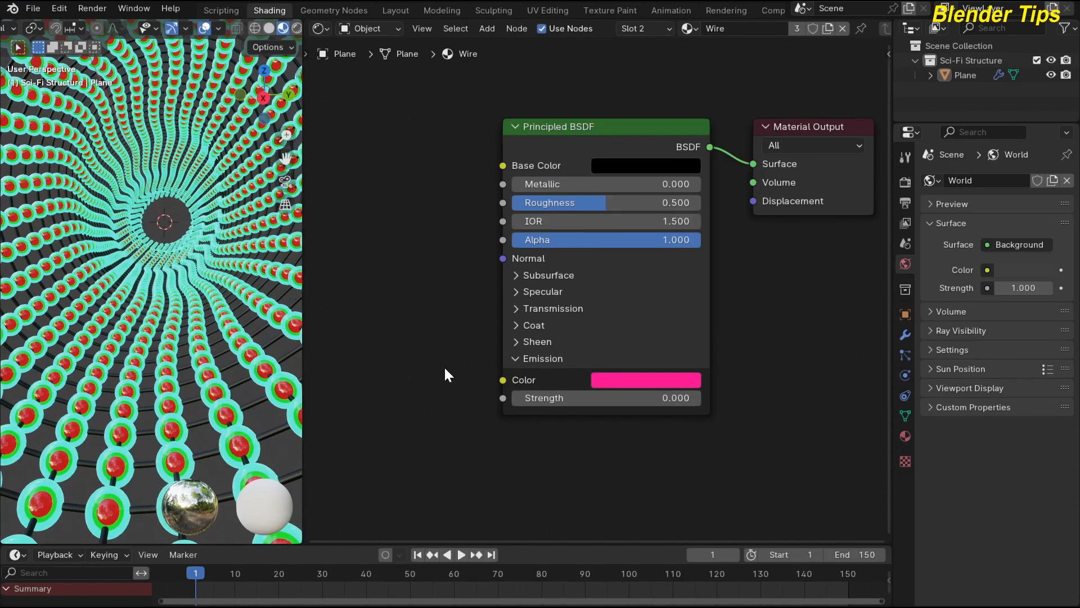
Set the Wire material's Emission Strength to 50 and darken its Emission Color to a deep magenta.
left_click_drag(608, 397, 793, 398)
left_click_drag(538, 400, 562, 400)
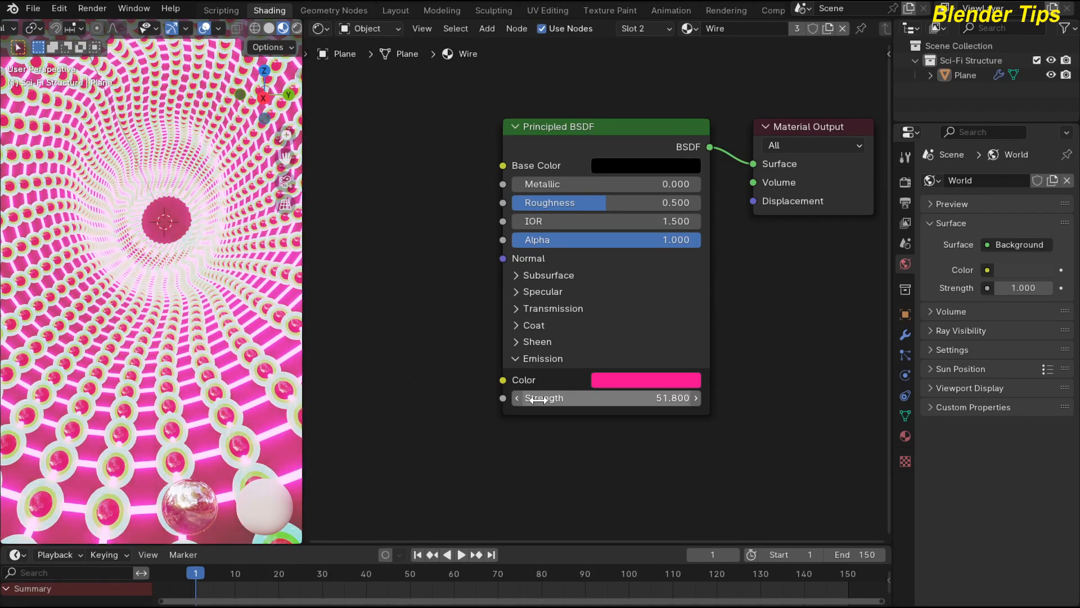
left_click(538, 399)
type("50")
key("Return")
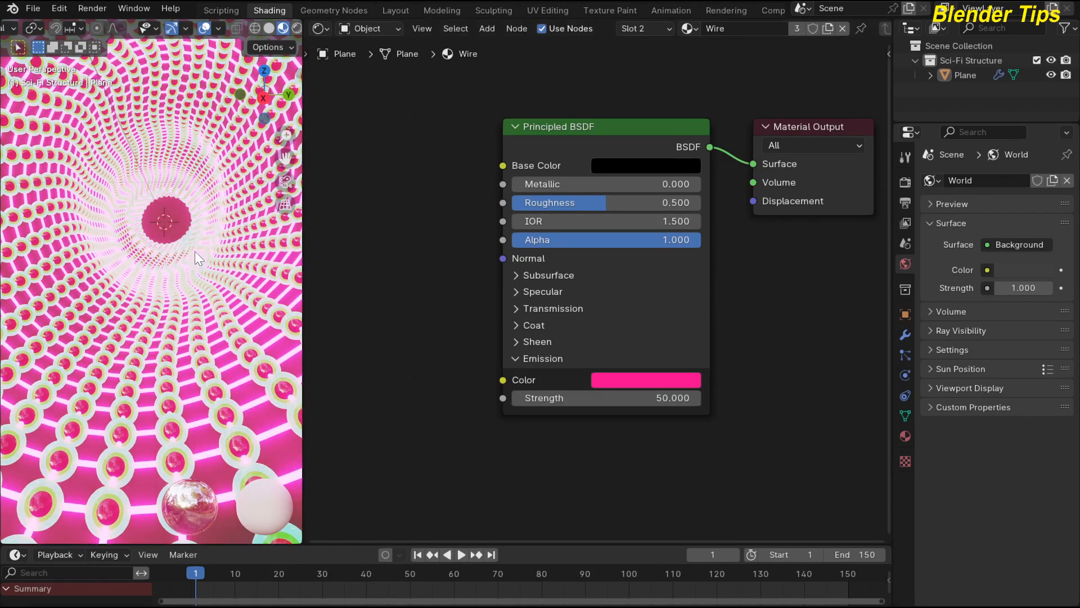
left_click(623, 386)
left_click_drag(763, 119, 764, 193)
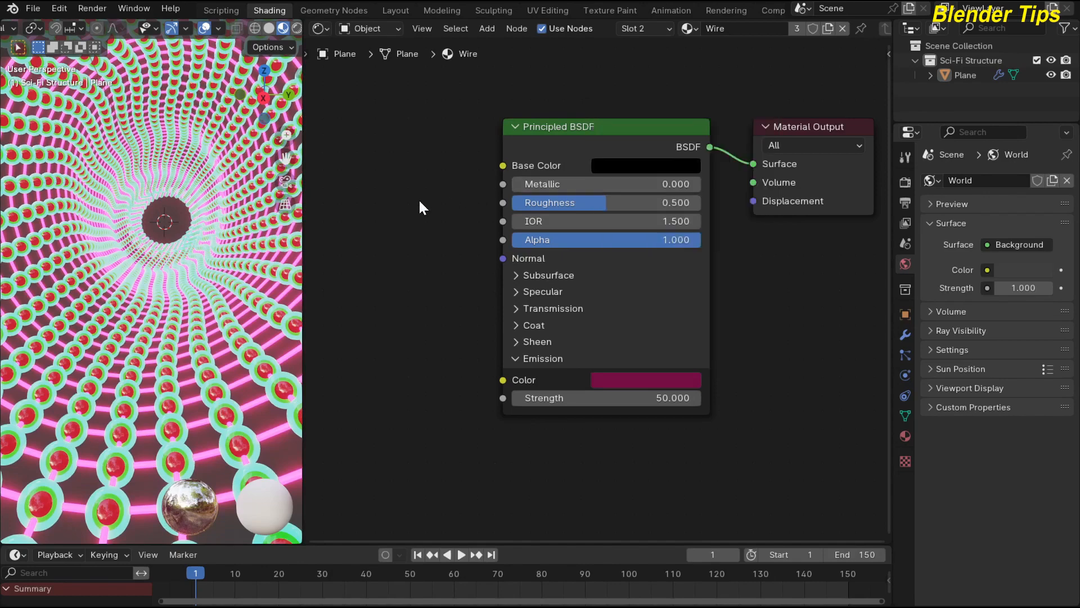
Switch to the Geometry Nodes workspace and display the tube with Material Preview shading.
scroll(421, 202, "down", 3)
scroll(147, 226, "down", 6)
scroll(141, 225, "up", 10)
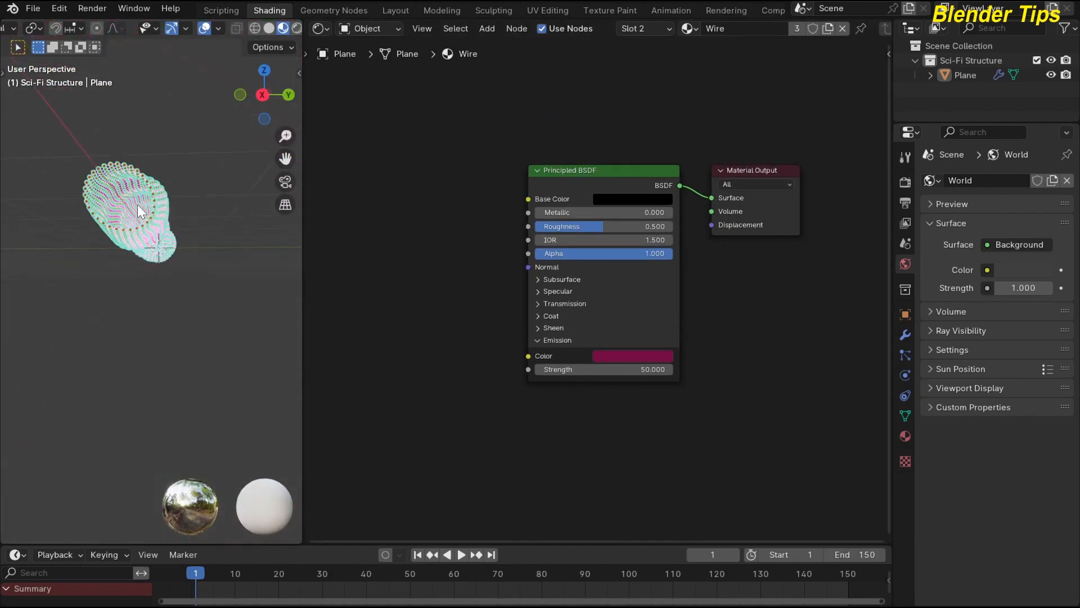
scroll(140, 242, "down", 6)
scroll(145, 224, "down", 2)
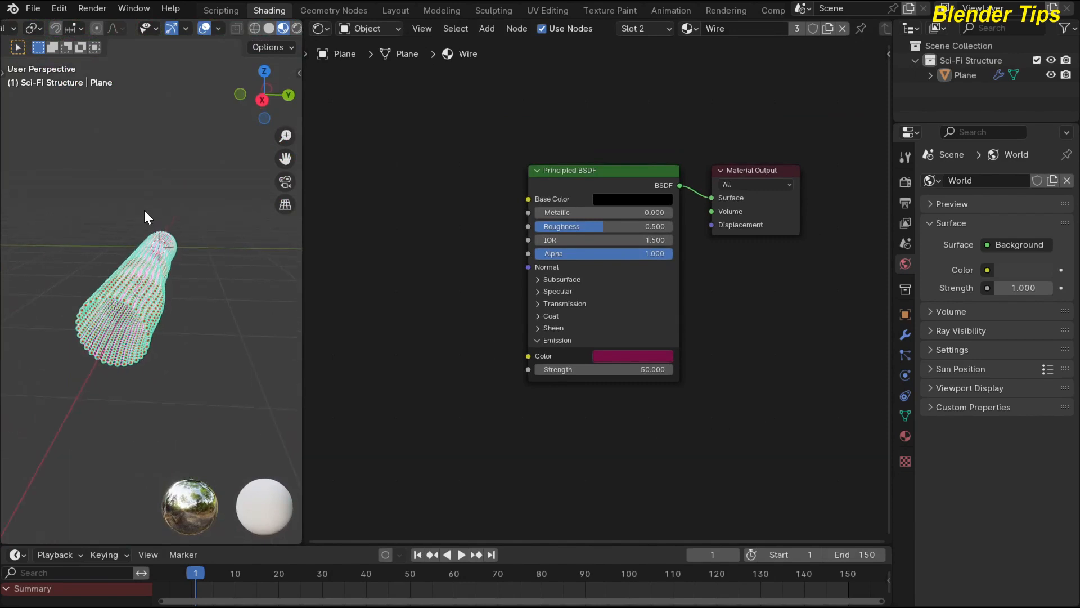
left_click(322, 7)
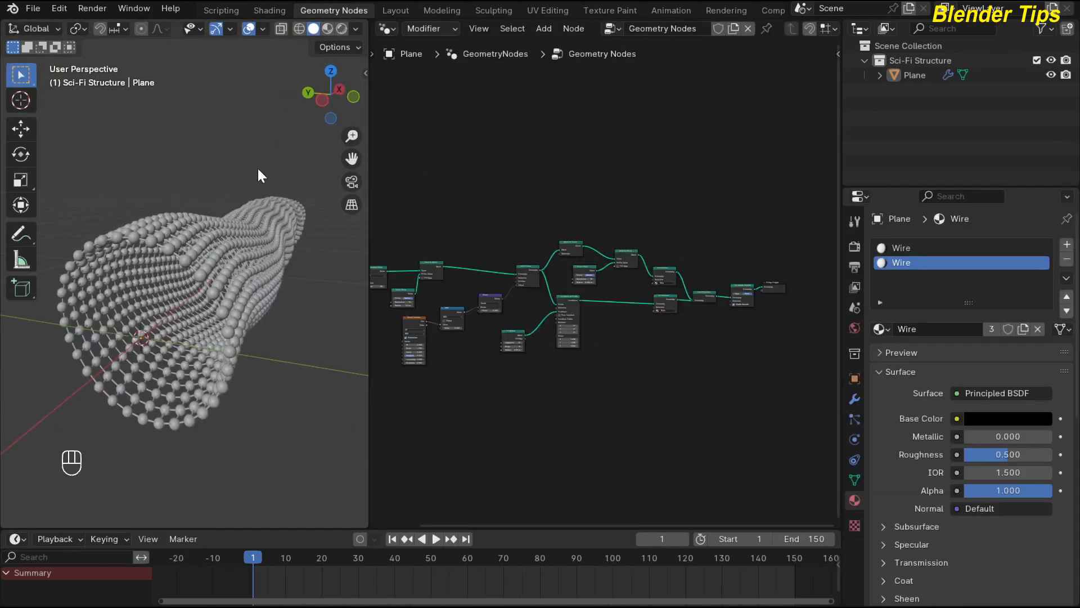
left_click(333, 28)
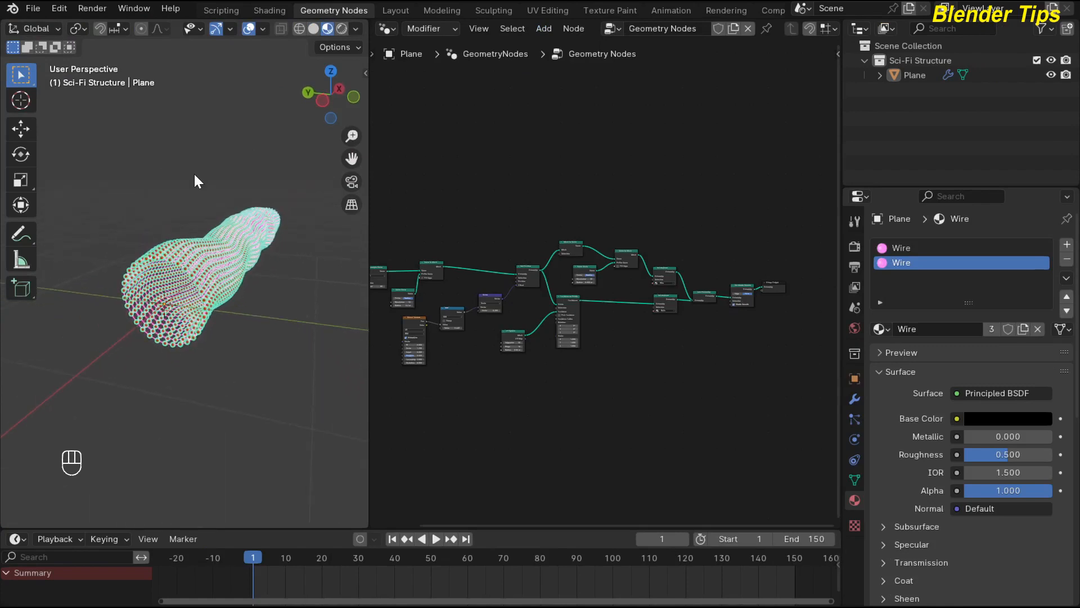
scroll(188, 169, "up", 3)
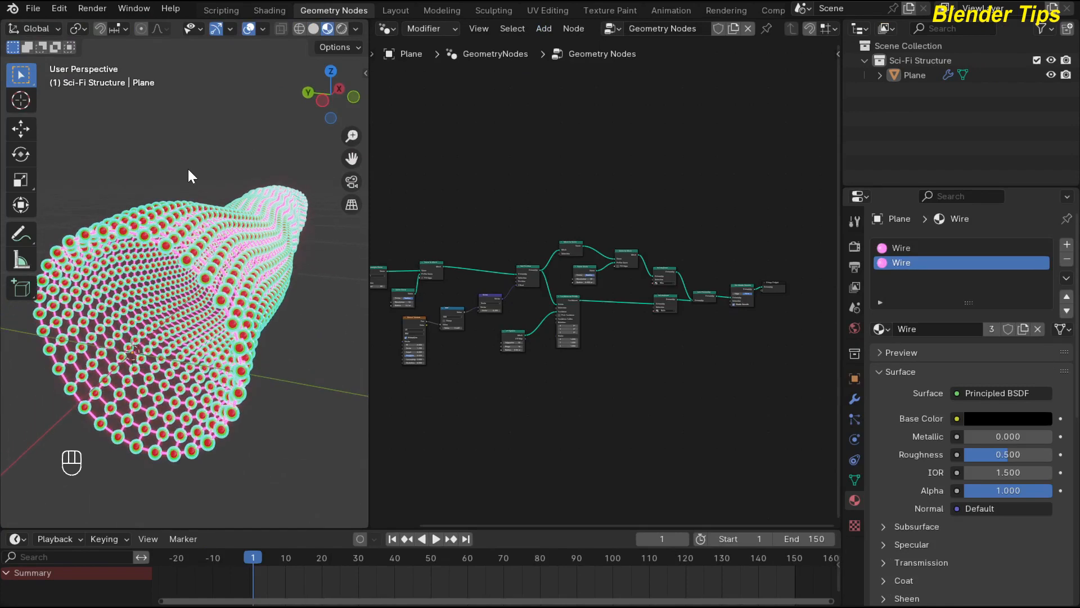
scroll(189, 176, "down", 1)
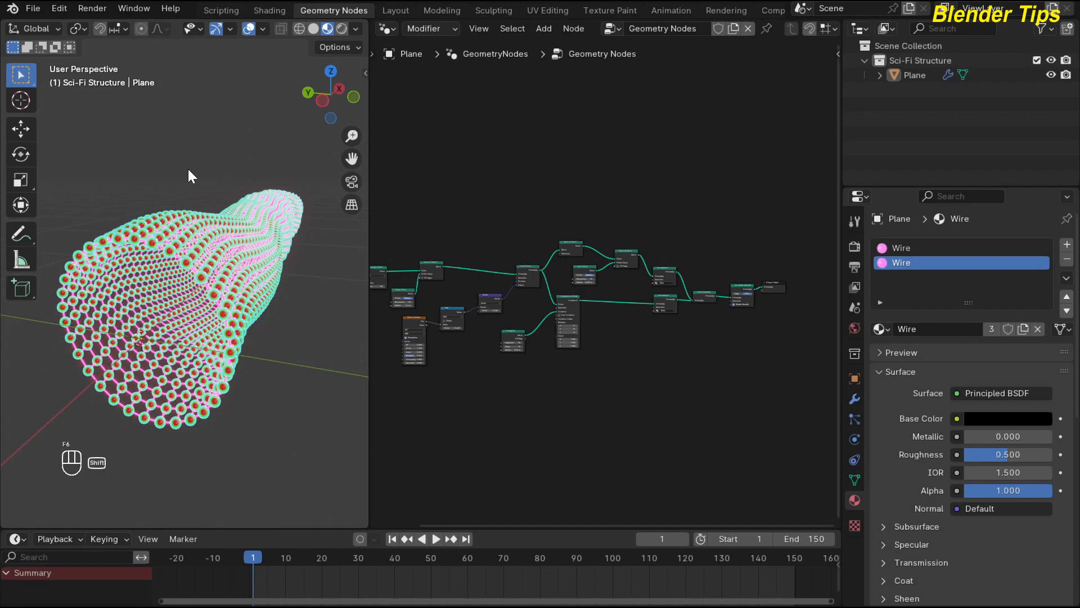
Add a camera and align it to a view looking into the tube's open end.
key("shift+a")
left_click(128, 378)
middle_click_drag(128, 346, 174, 292)
scroll(201, 275, "up", 3)
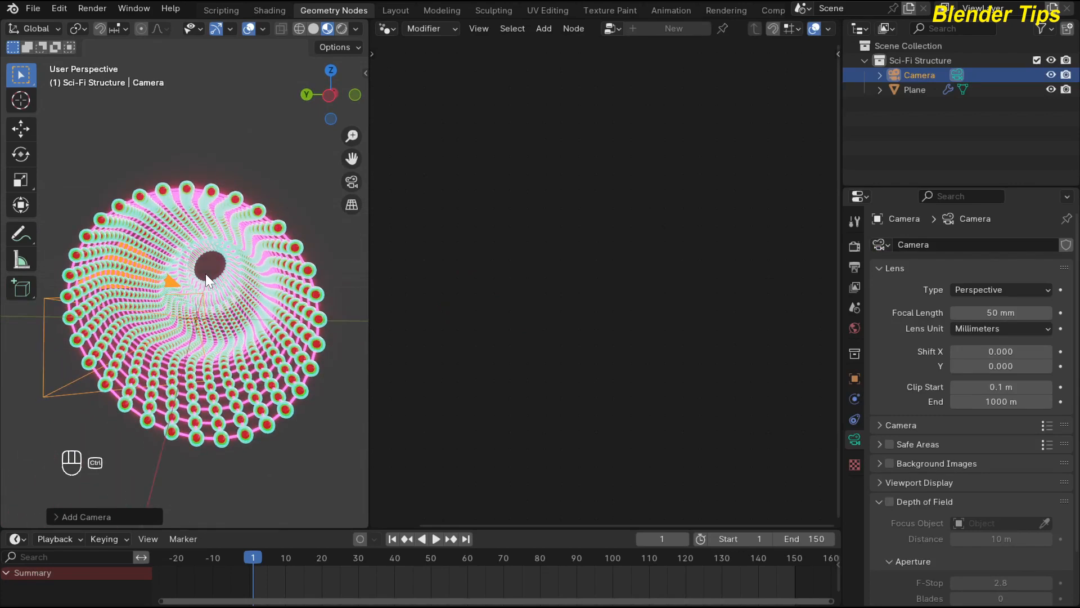
key("ctrl+alt+KP_0")
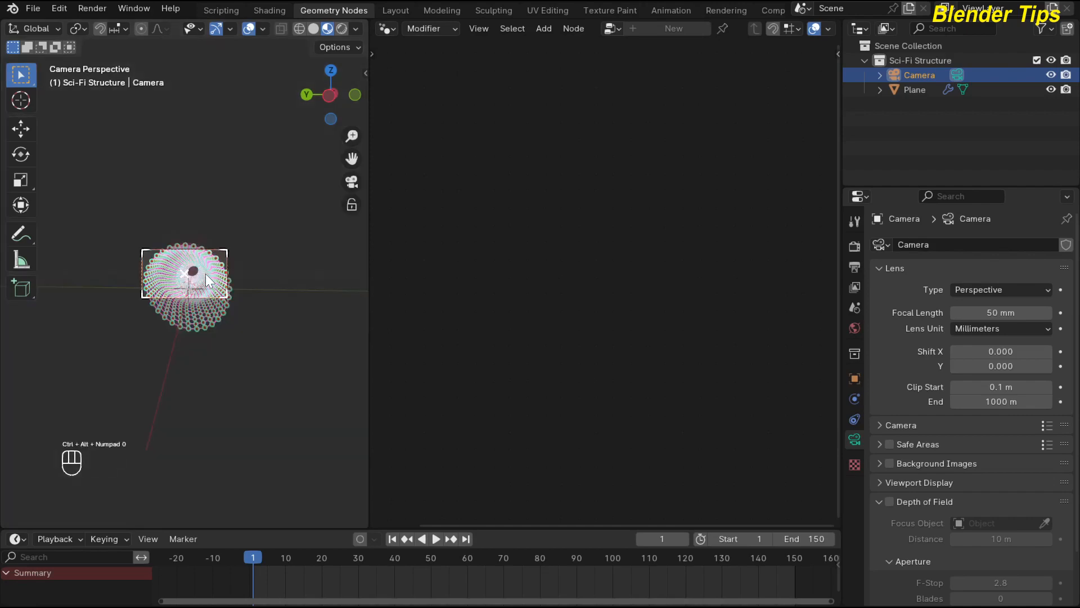
scroll(207, 277, "up", 5)
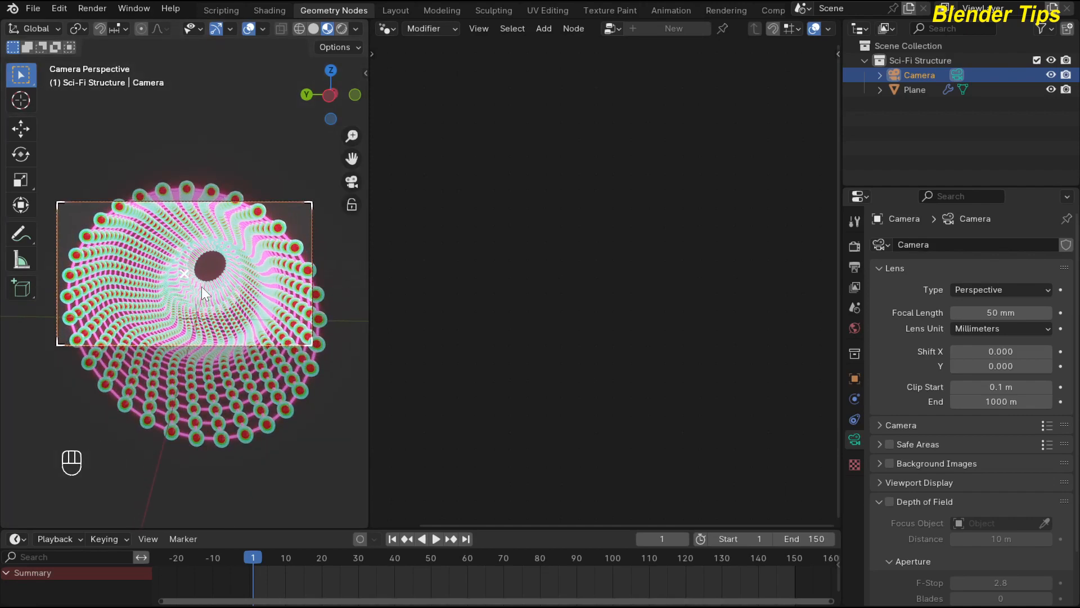
Move the camera closer to the tube's opening so the structure fills more of its frame, and deselect it.
middle_click_drag(201, 287, 195, 262)
scroll(184, 274, "up", 6)
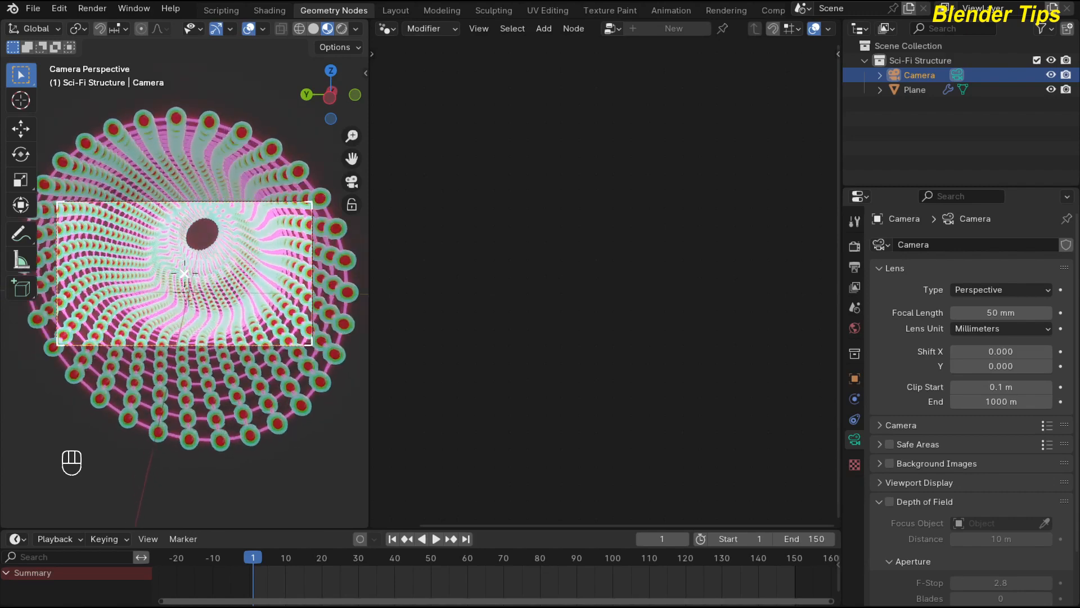
scroll(185, 273, "down", 6)
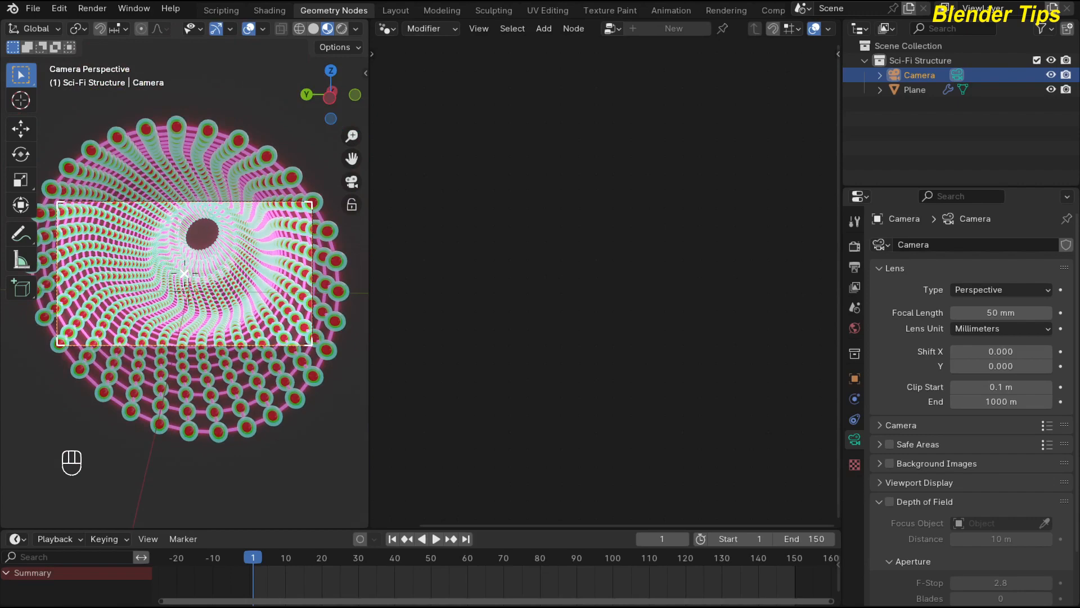
left_click(203, 288)
left_click(237, 116)
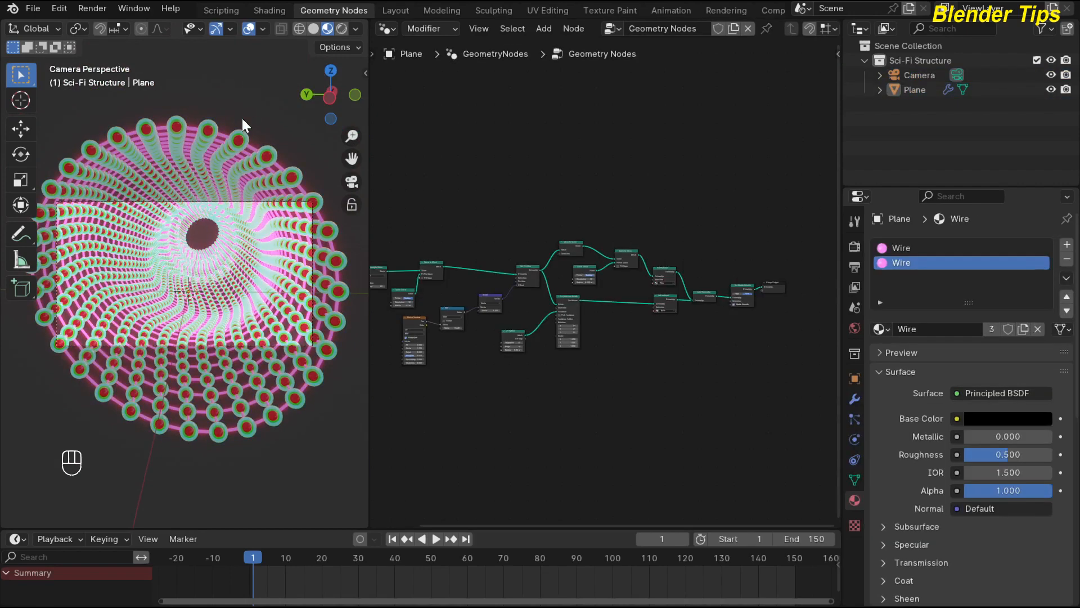
Set the camera's focal length to 36 mm.
middle_click_drag(241, 118, 213, 192)
scroll(247, 182, "up", 4)
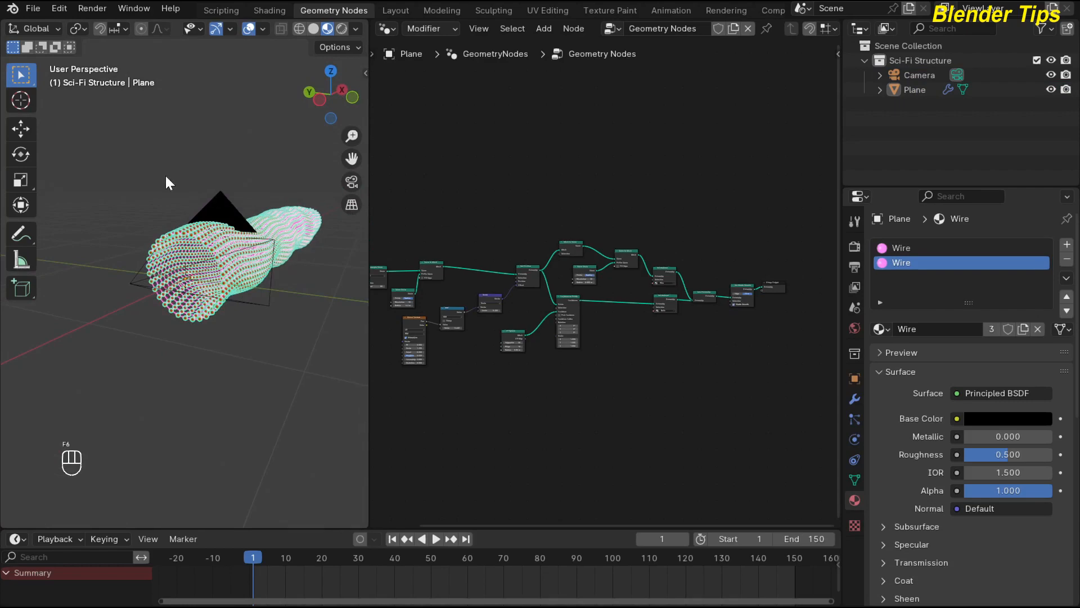
key("KP_0")
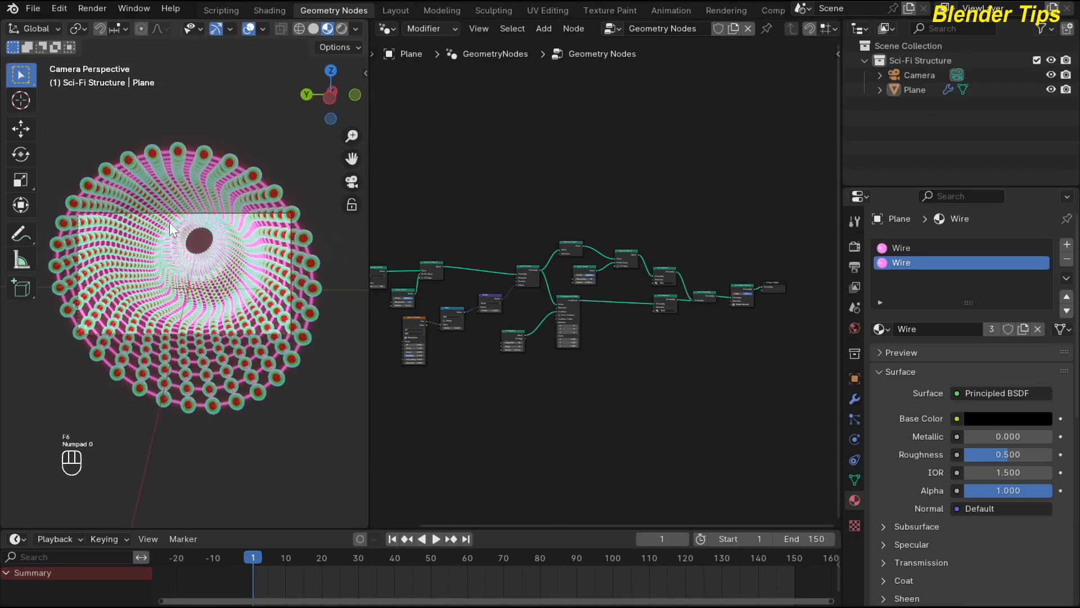
left_click(238, 214)
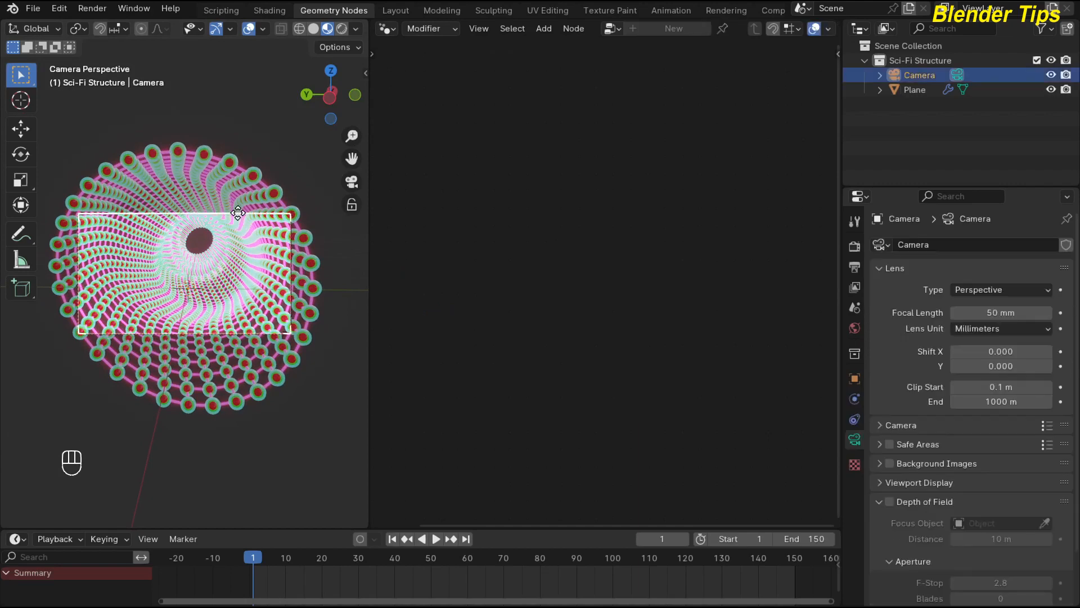
left_click_drag(1001, 313, 961, 313)
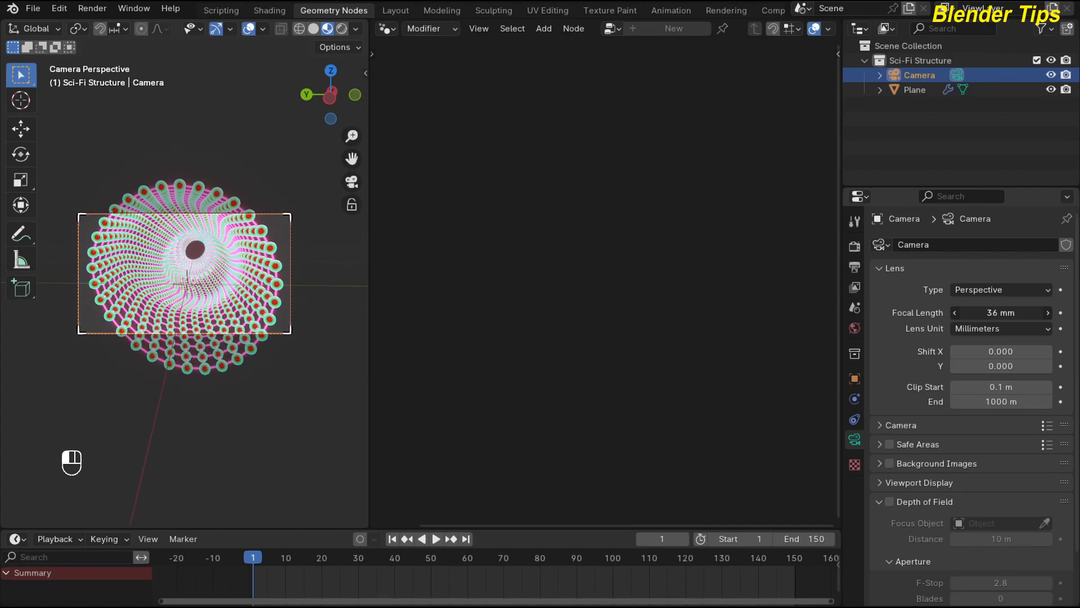
scroll(194, 313, "up", 1)
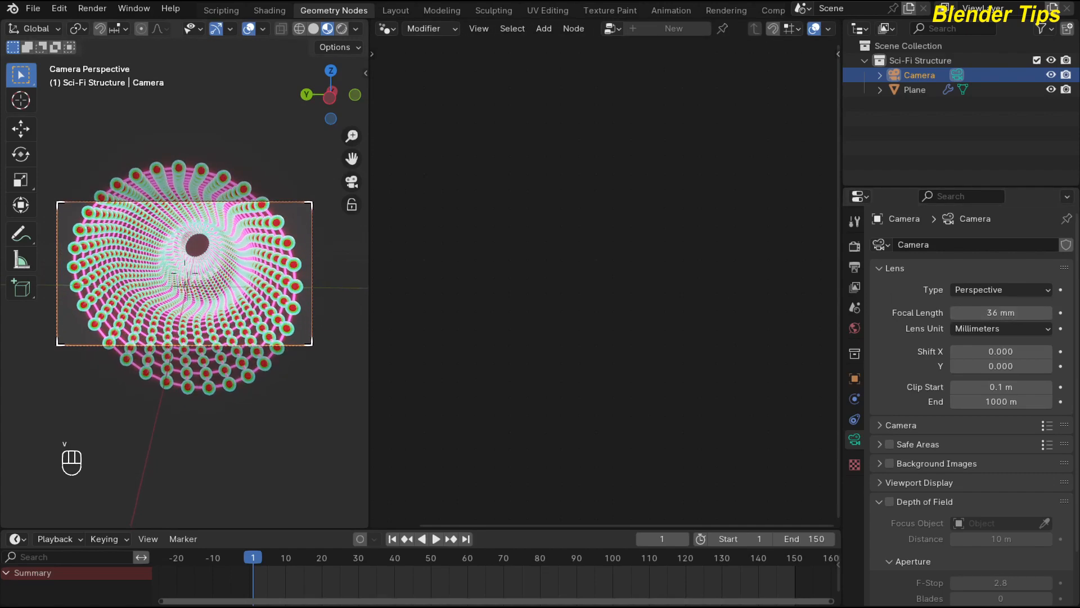
Move the camera further toward the tube's mouth until the spheres and wires fill the whole camera frame.
key("w")
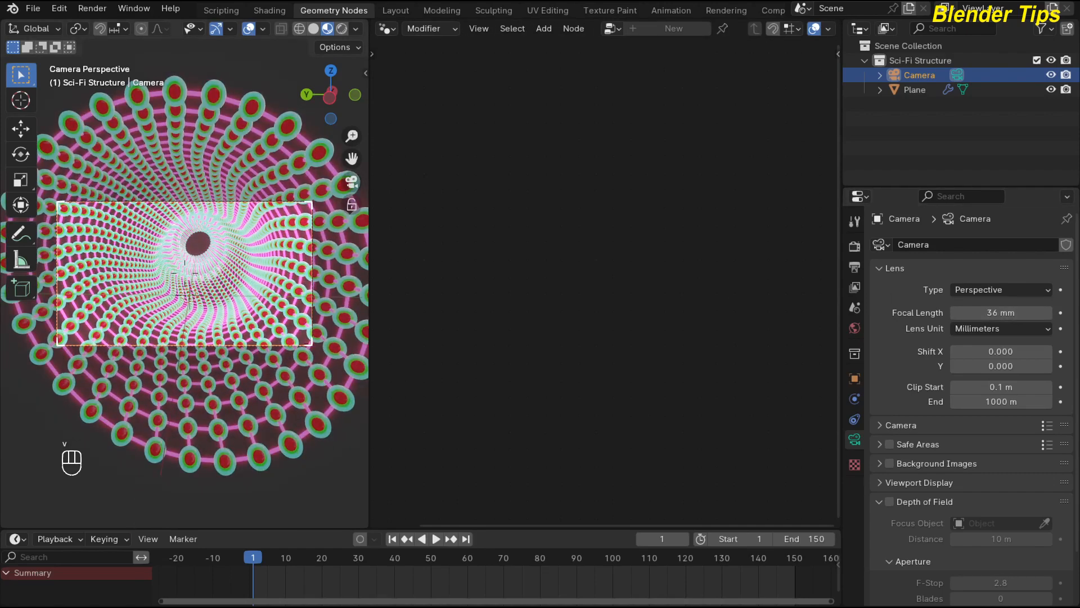
left_click(194, 314)
scroll(193, 313, "down", 2)
scroll(193, 314, "up", 4)
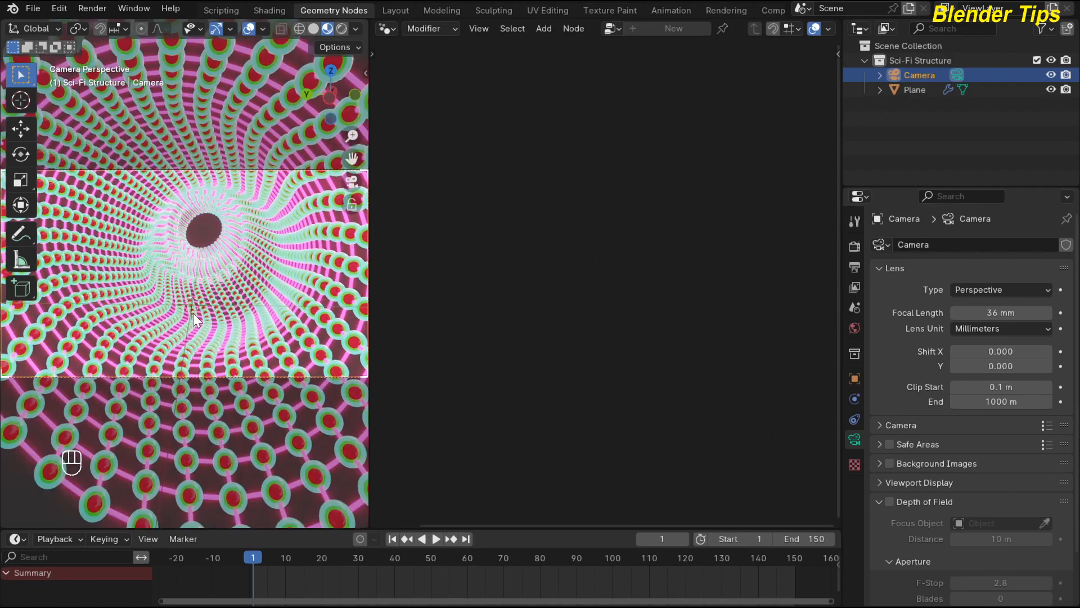
scroll(193, 313, "down", 2)
scroll(194, 312, "down", 3)
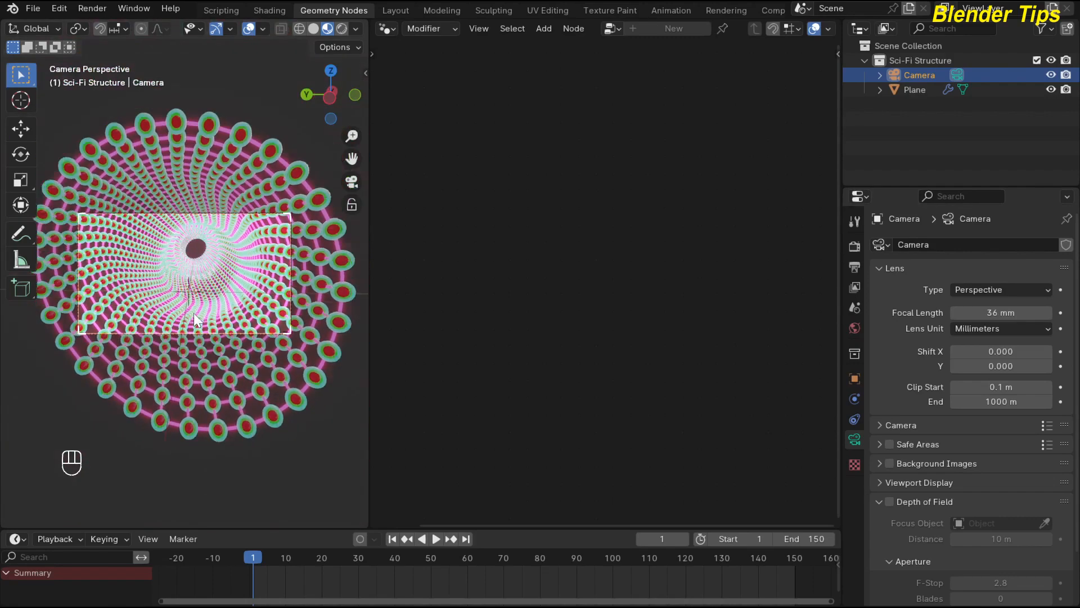
Insert a keyframe for the camera at frame 1.
middle_click_drag(293, 264, 153, 295)
scroll(218, 263, "down", 4)
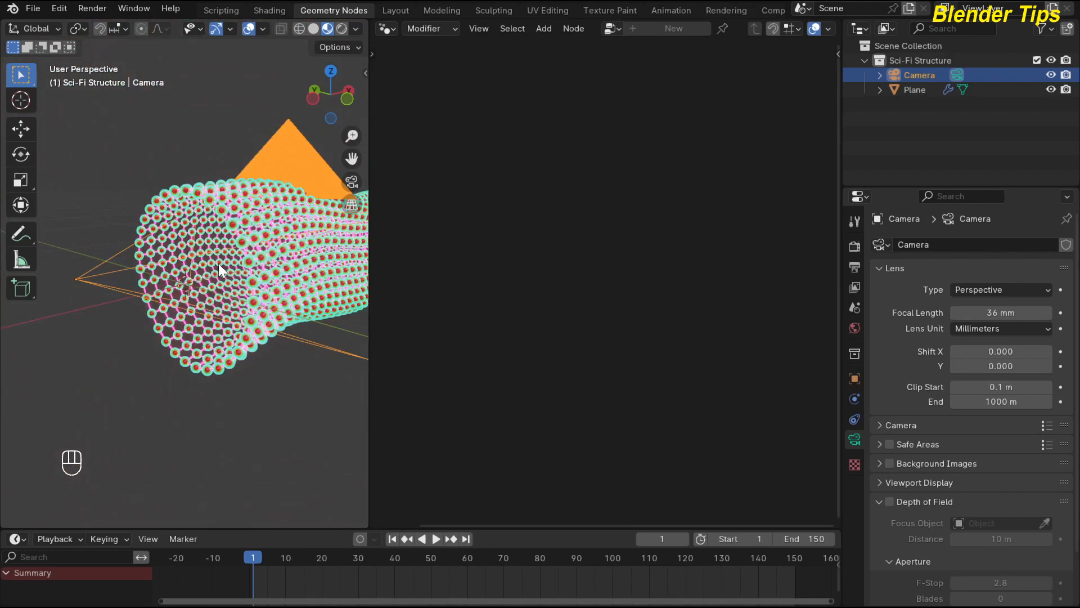
scroll(218, 263, "down", 3)
scroll(208, 276, "down", 2)
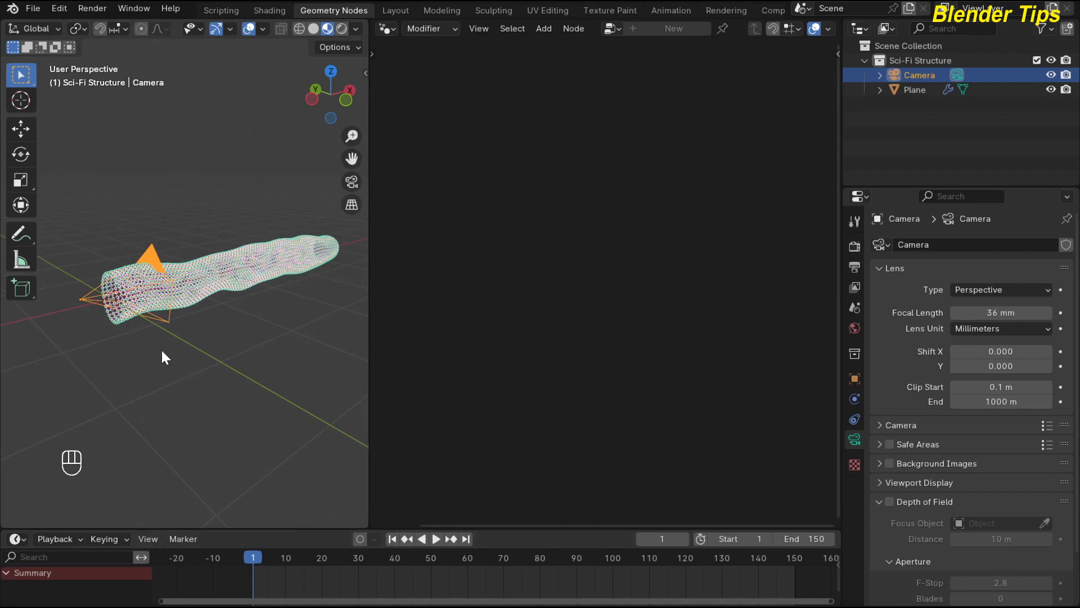
key("i")
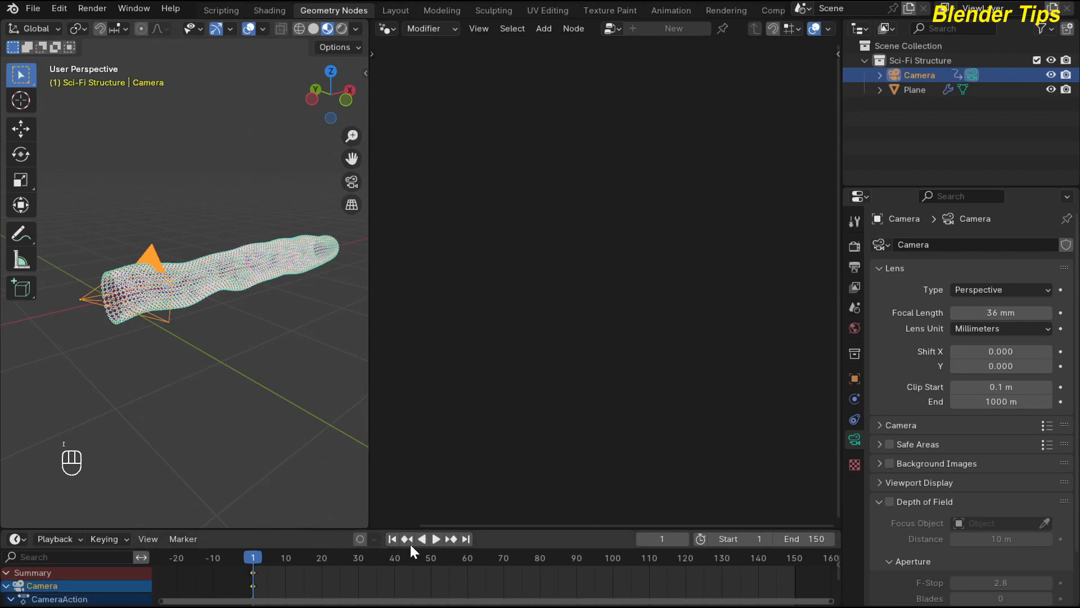
At frame 150, move the camera about 4.73 m along the global X axis through the tube and insert a keyframe.
left_click(468, 545)
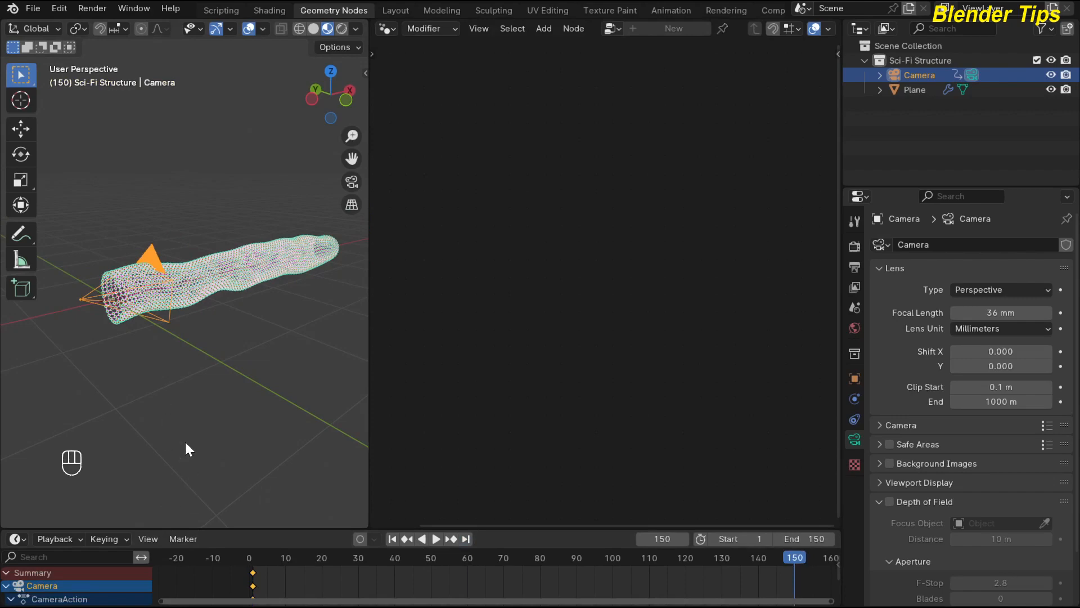
key("KP_0")
scroll(189, 337, "up", 1)
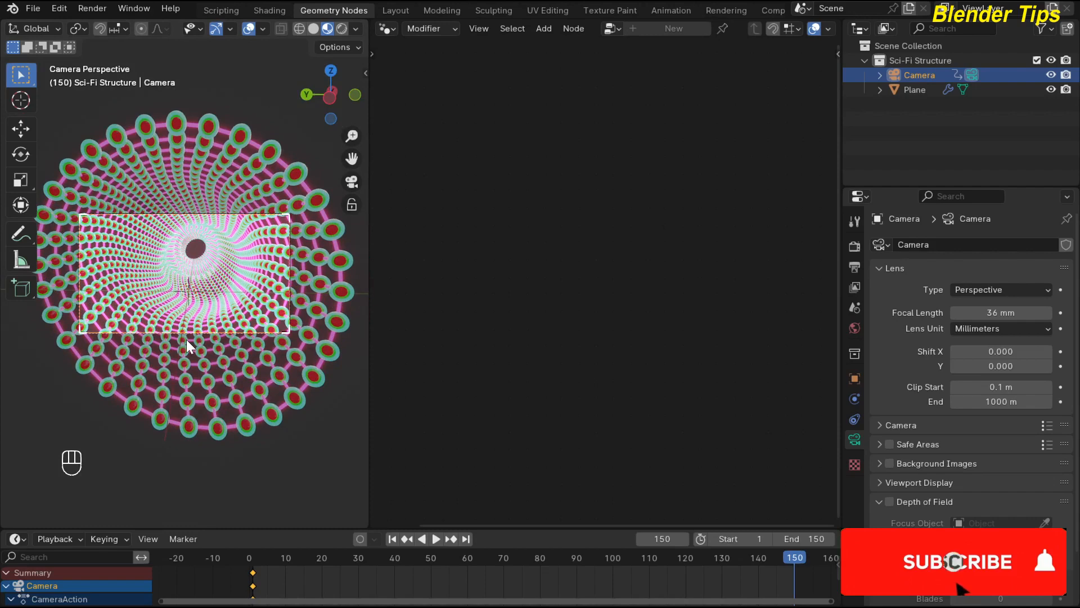
key("g")
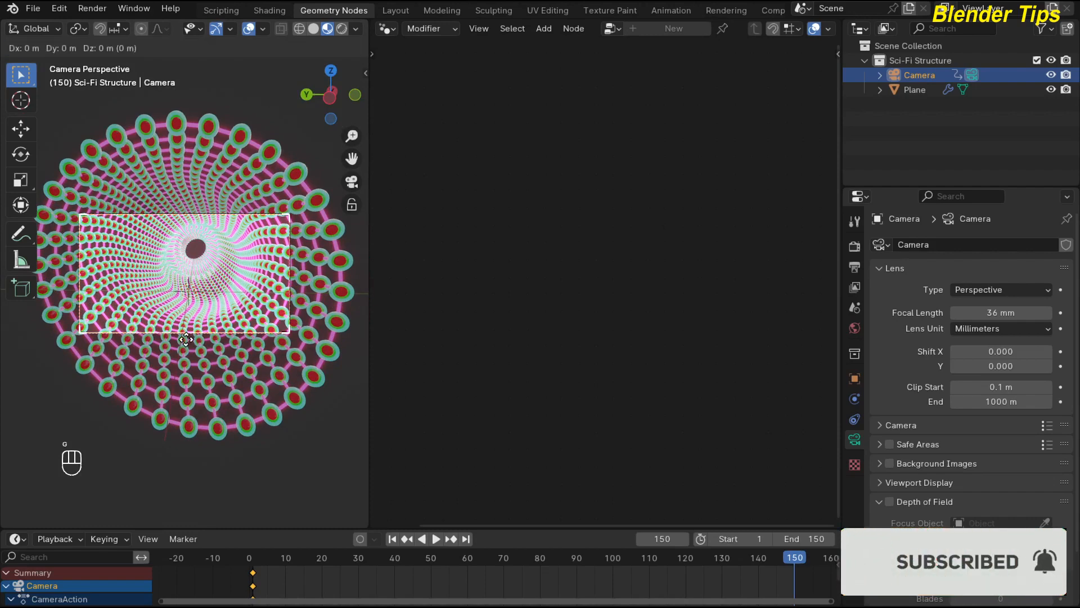
key("x")
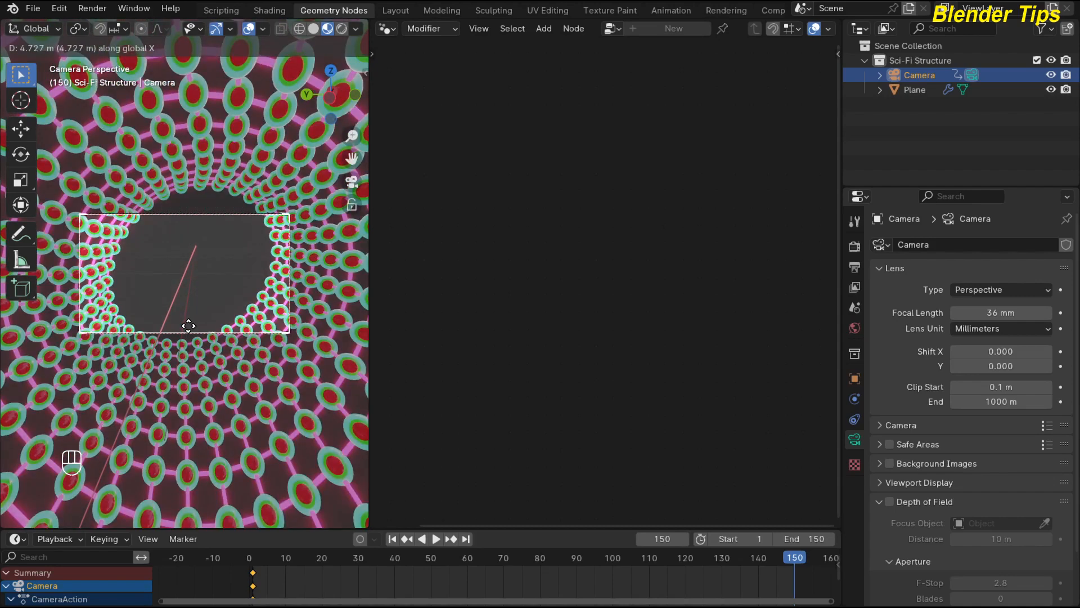
left_click(188, 326)
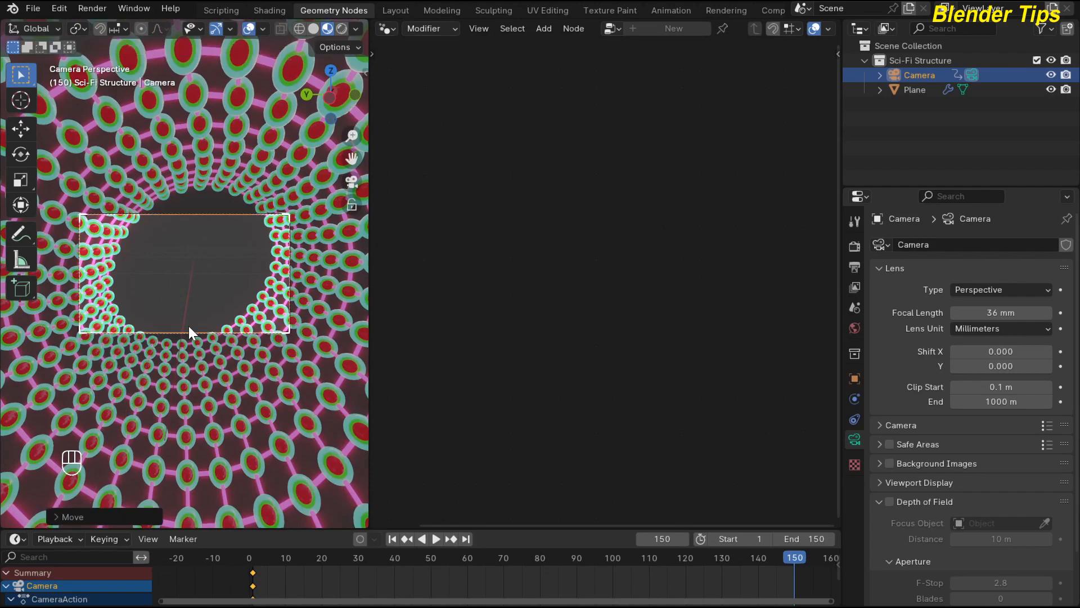
key("i")
Return to frame 1, play the camera's fly-through animation and pause it.
left_click(392, 538)
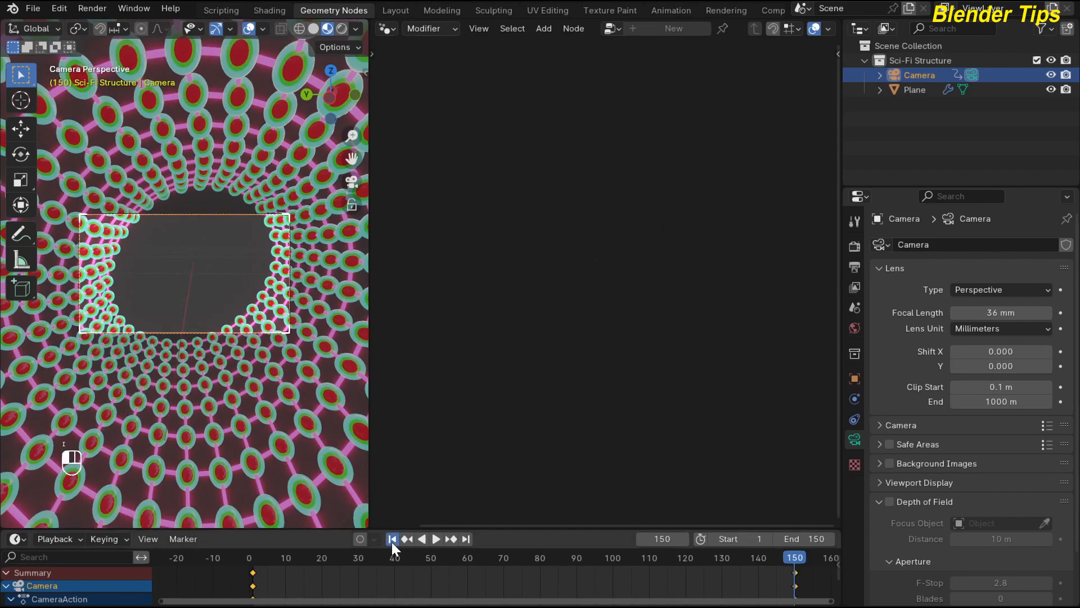
scroll(235, 193, "down", 2)
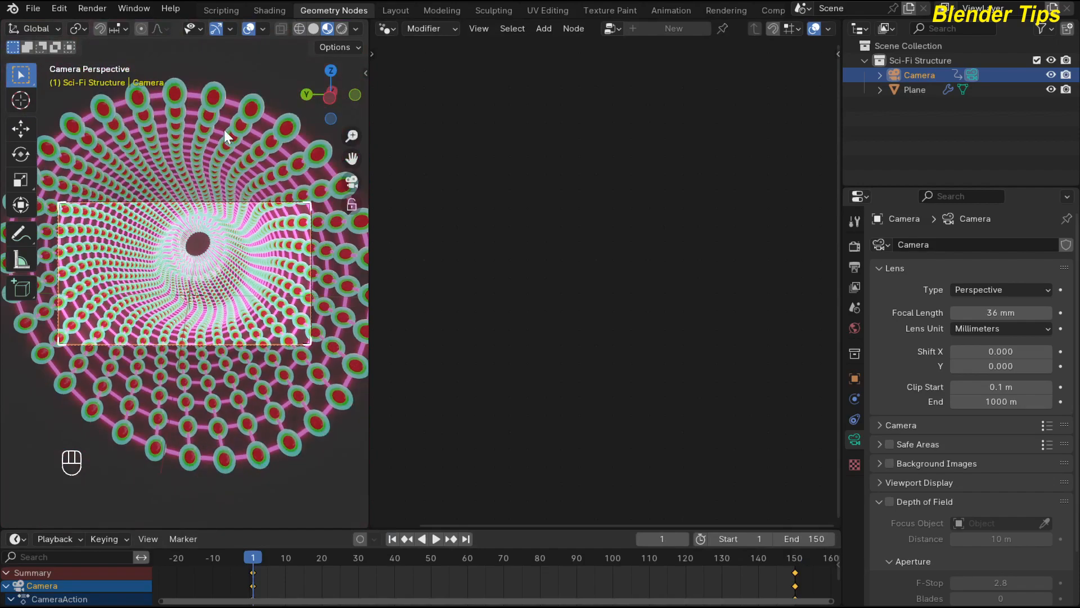
left_click(138, 273)
key("space")
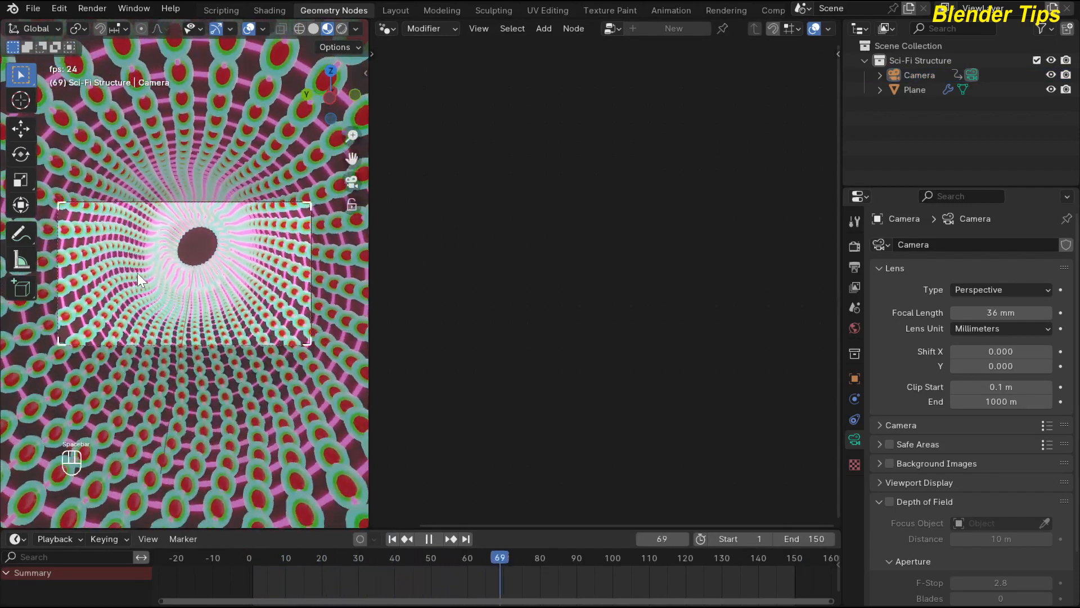
key("space")
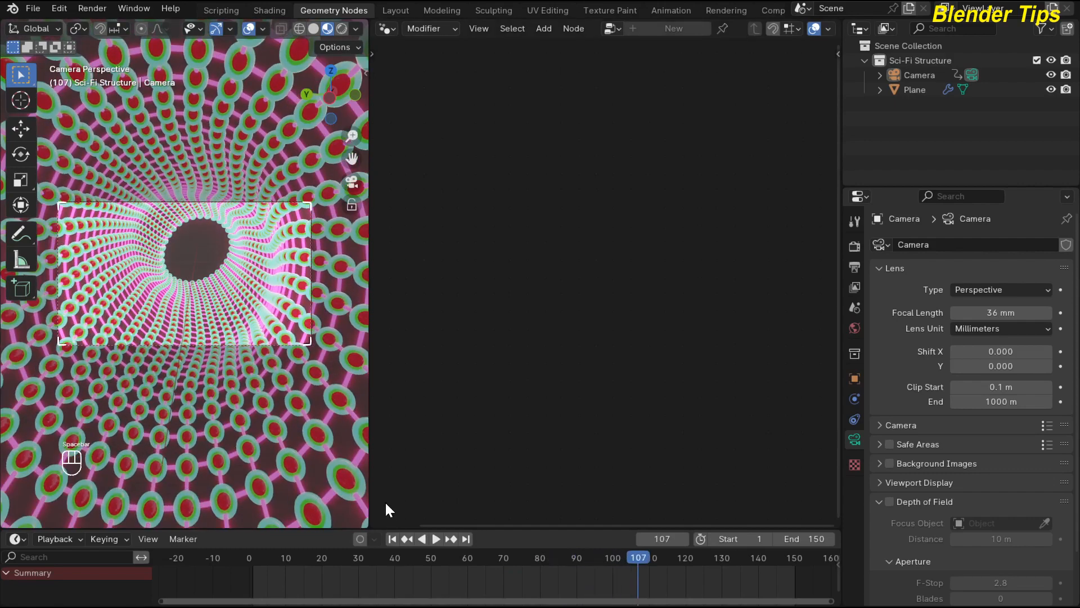
Return to frame 1, select the tube object and keyframe its Noise Texture node's W value at 0.
left_click(392, 539)
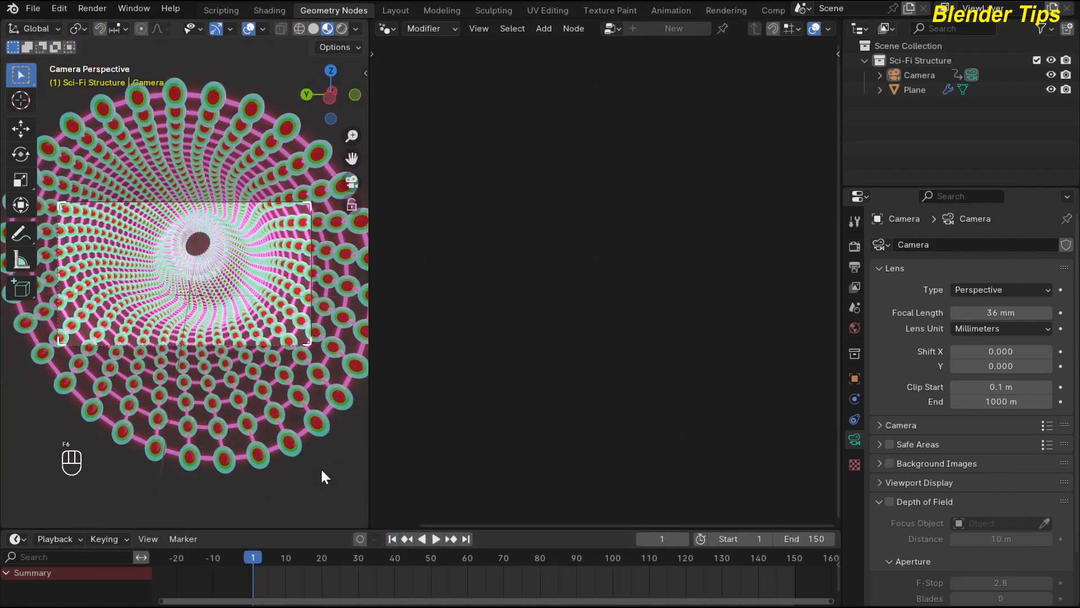
left_click(289, 398)
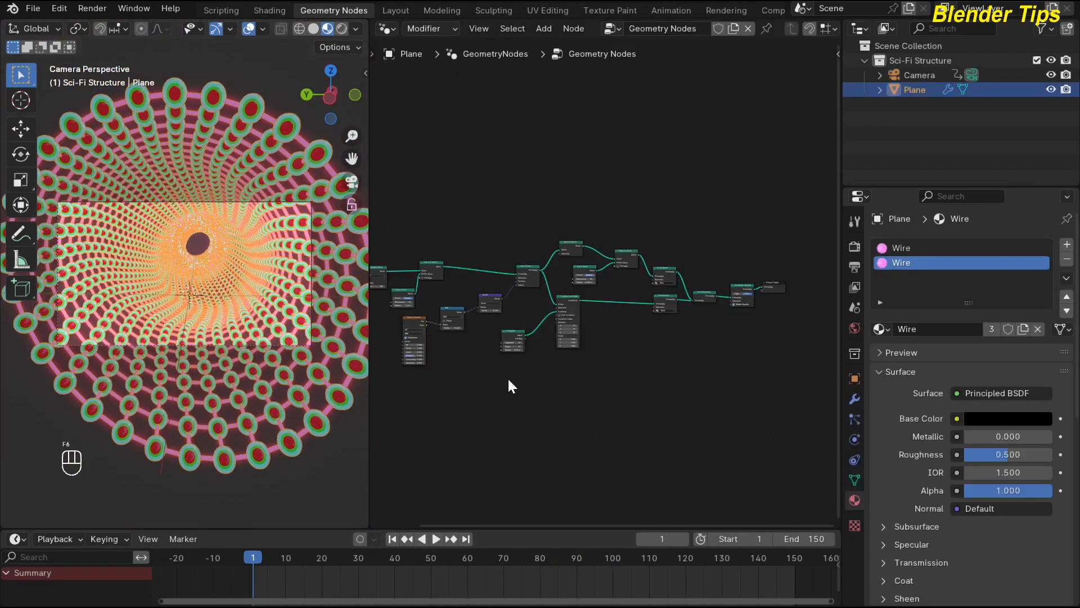
scroll(505, 381, "up", 5)
middle_click_drag(463, 395, 660, 365)
left_click(348, 496)
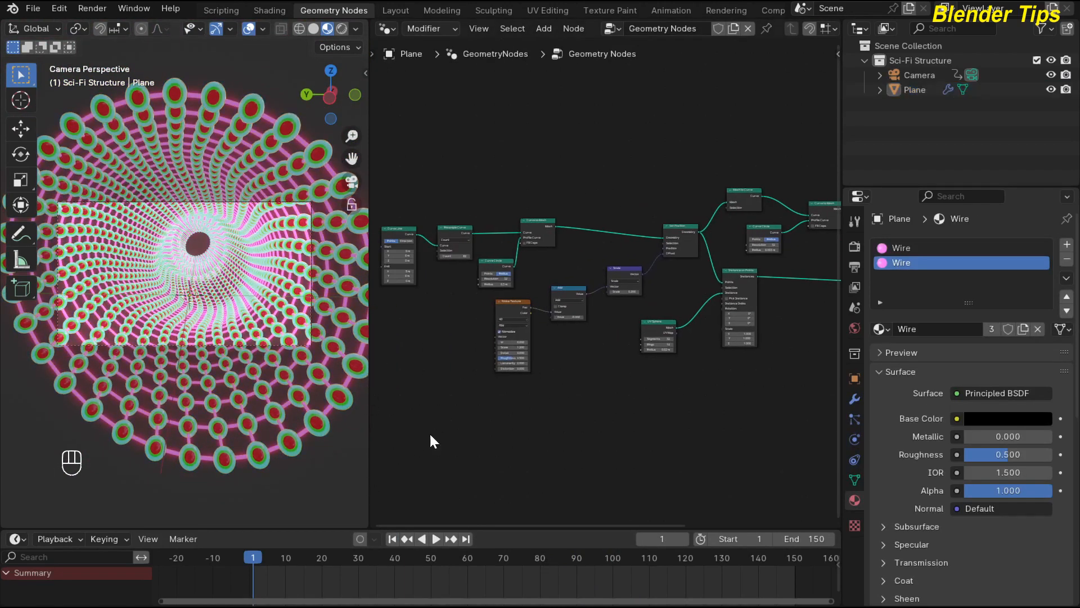
scroll(487, 358, "up", 5)
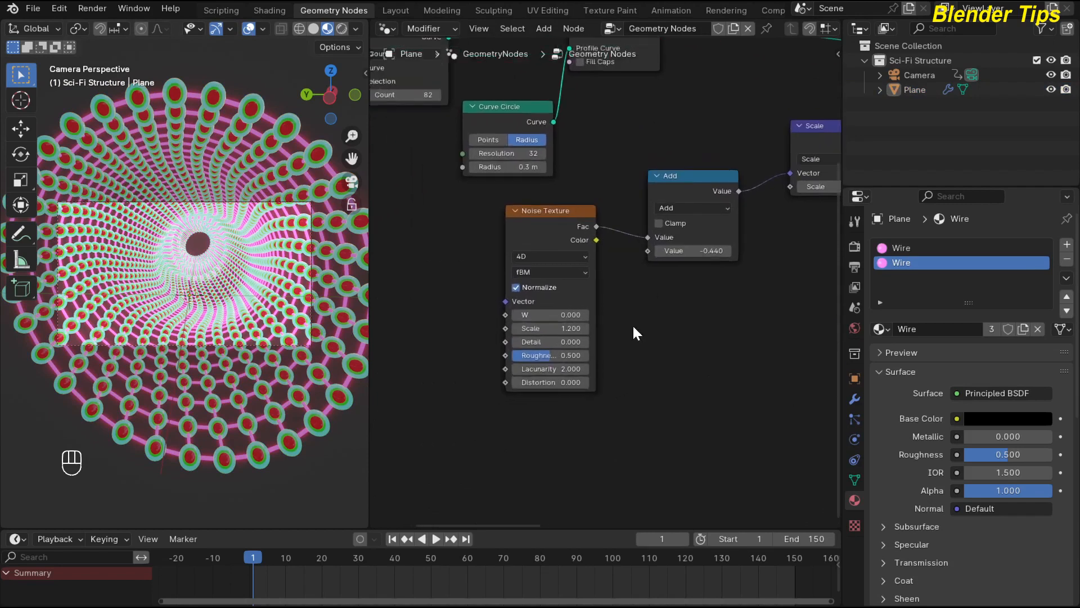
scroll(634, 333, "up", 1)
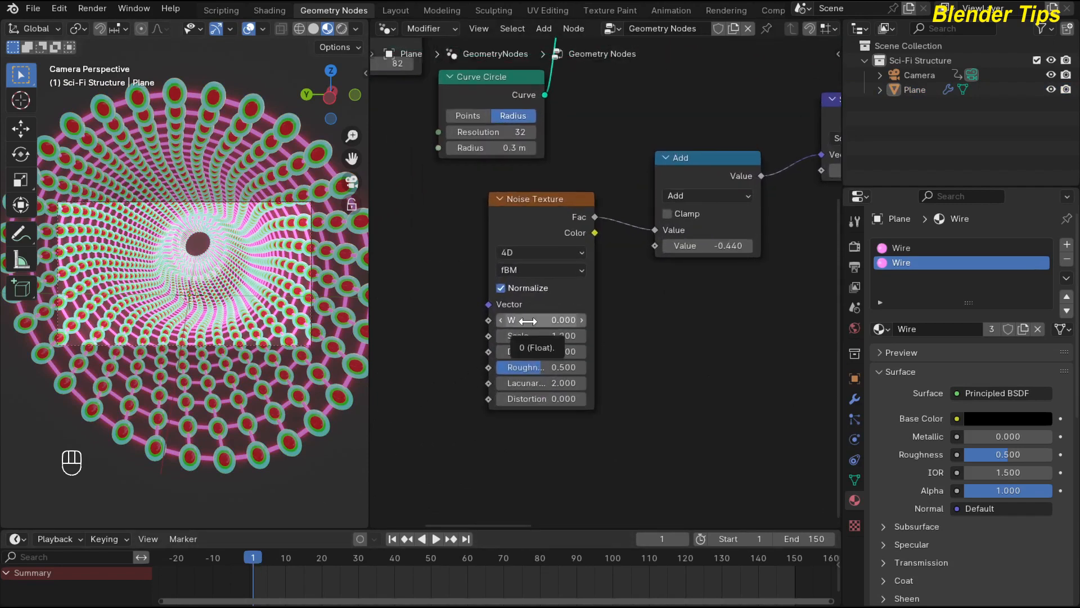
key("i")
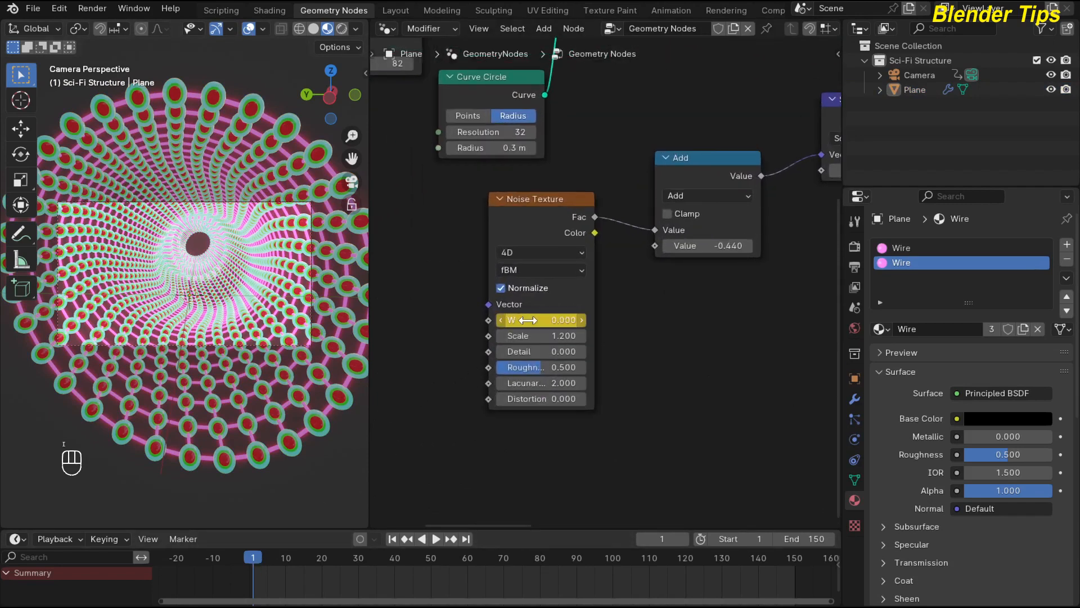
At frame 150, set the Noise Texture's W to 5 and insert a keyframe on it.
left_click(466, 539)
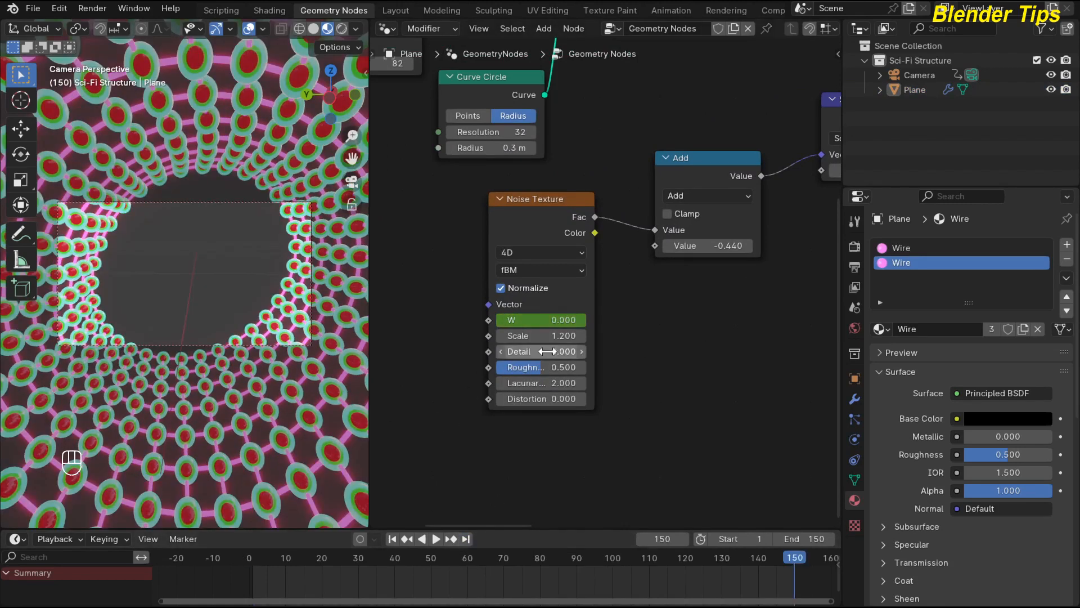
left_click_drag(540, 320, 659, 320)
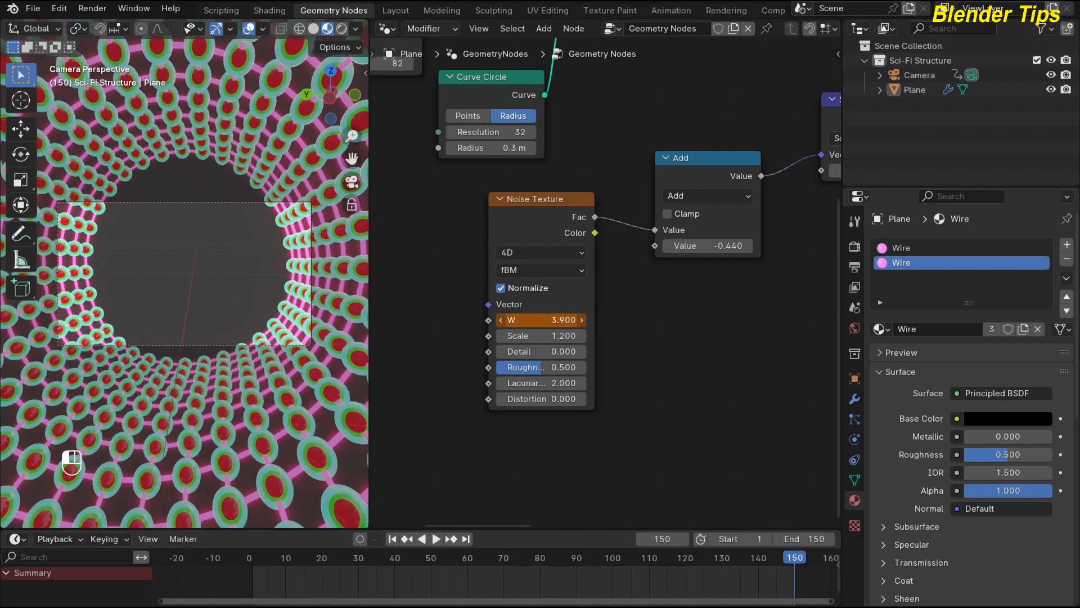
left_click(540, 320)
type("5")
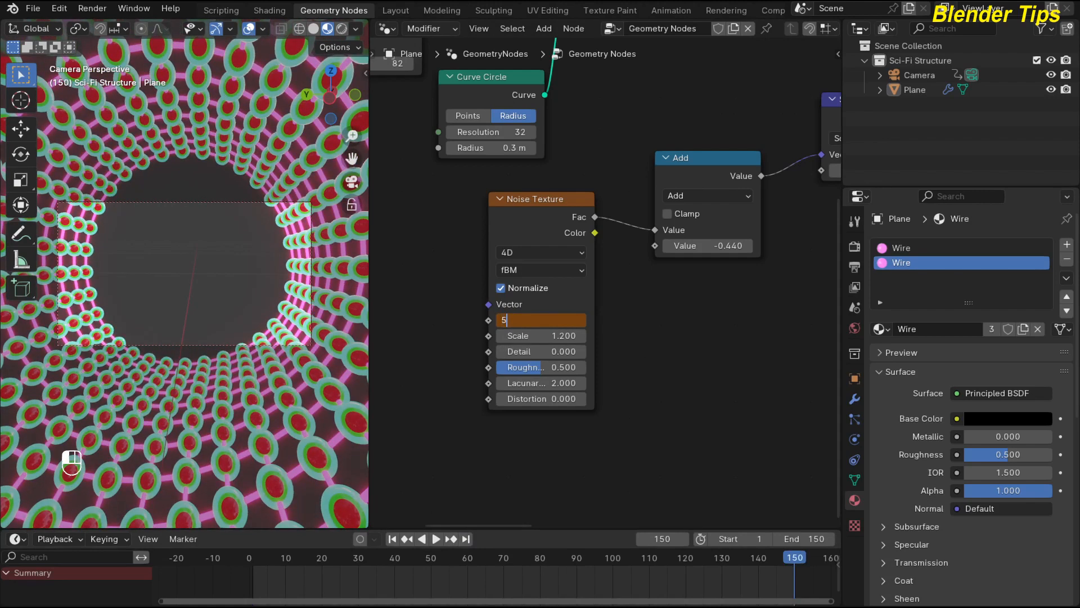
key("Return")
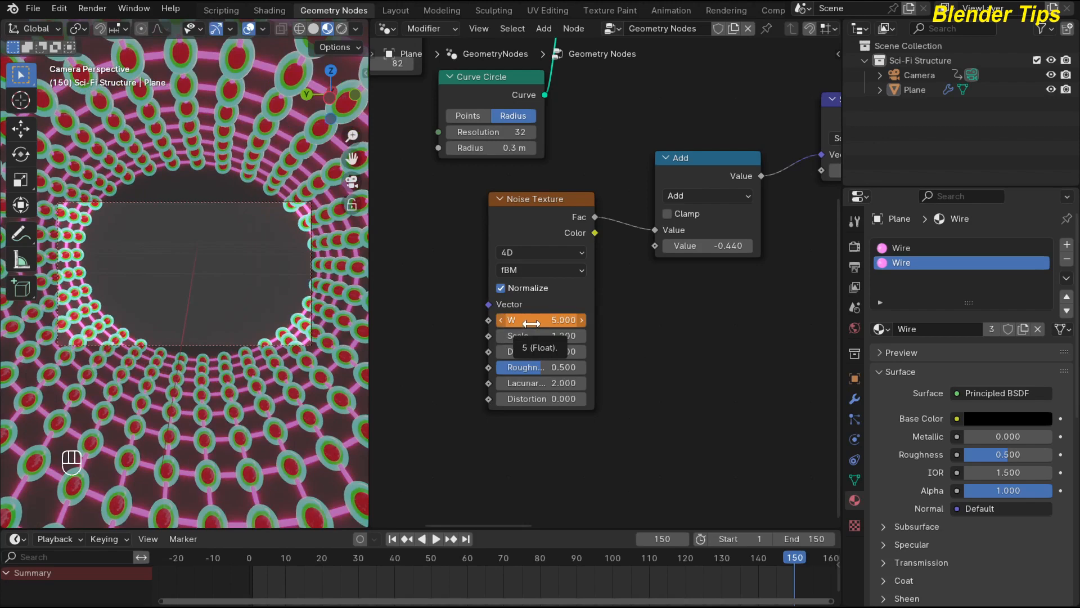
key("i")
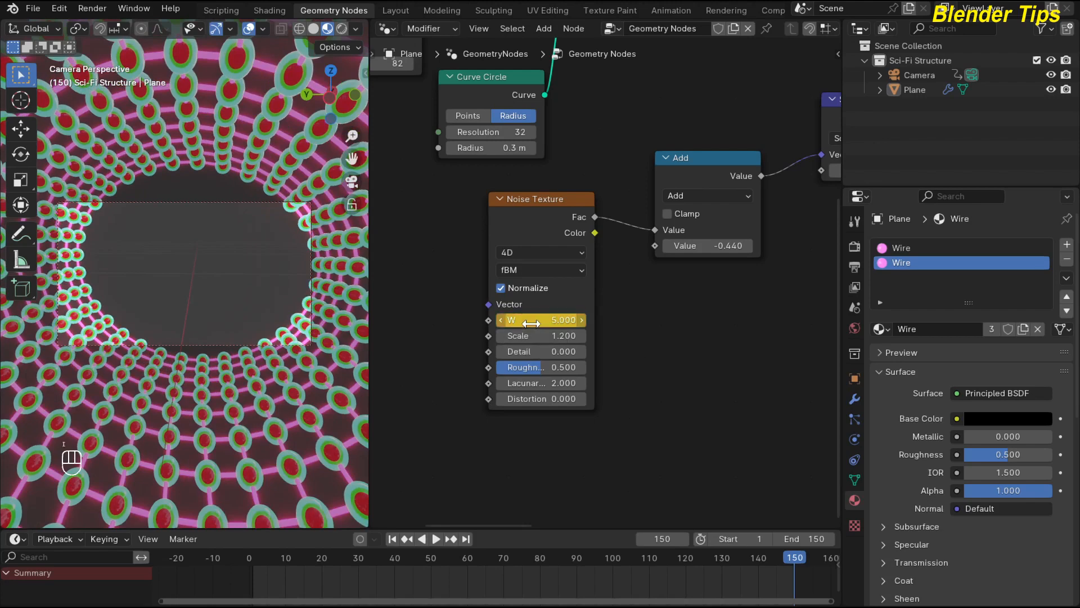
Play the combined camera and noise animation from frame 1, pause it and scrub back to frame 42.
left_click(392, 539)
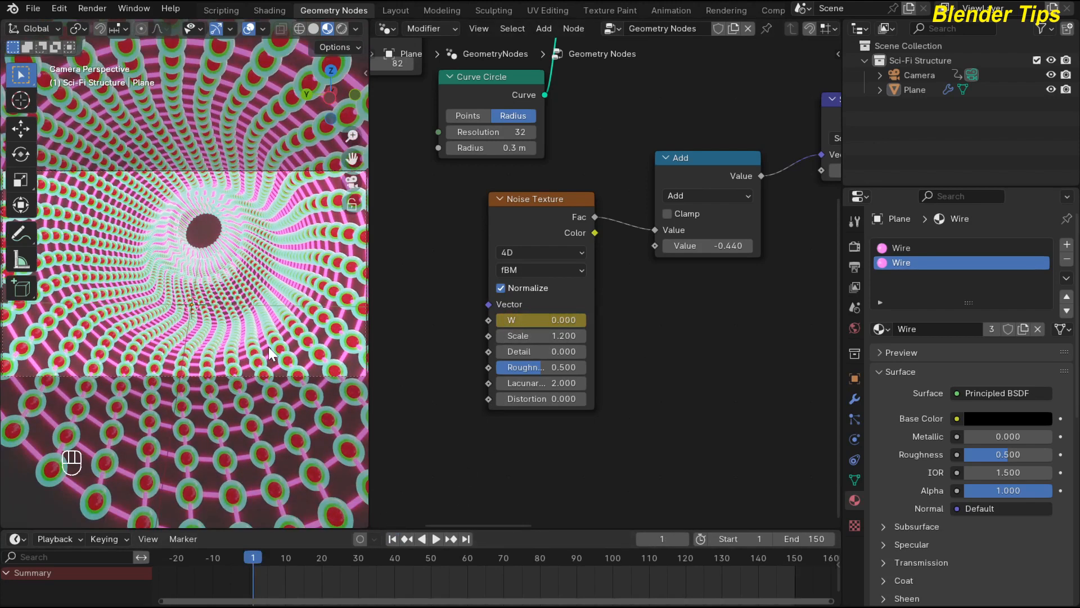
key("space")
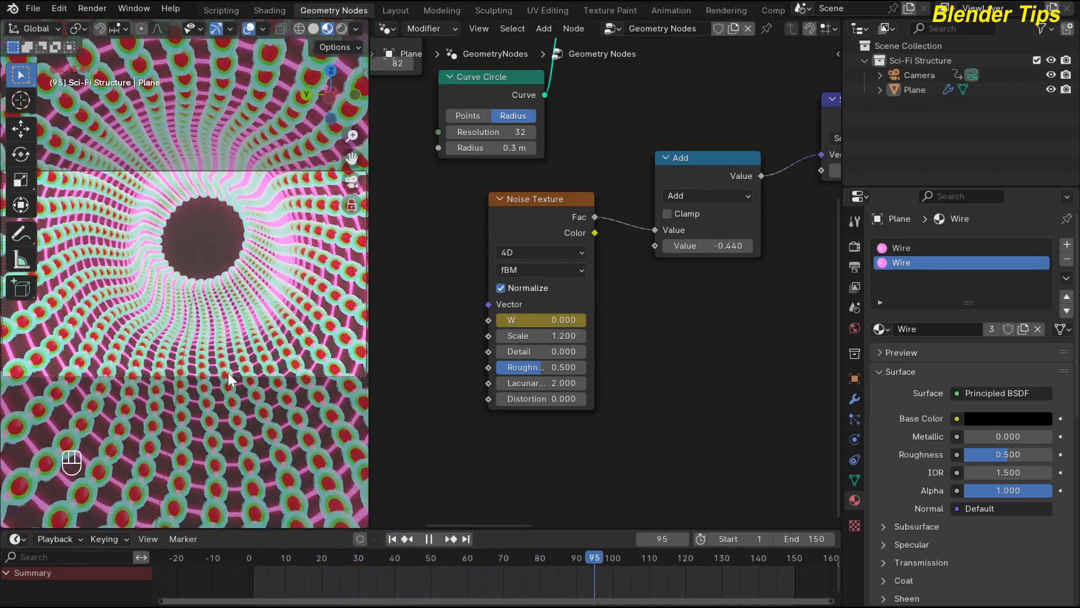
key("space")
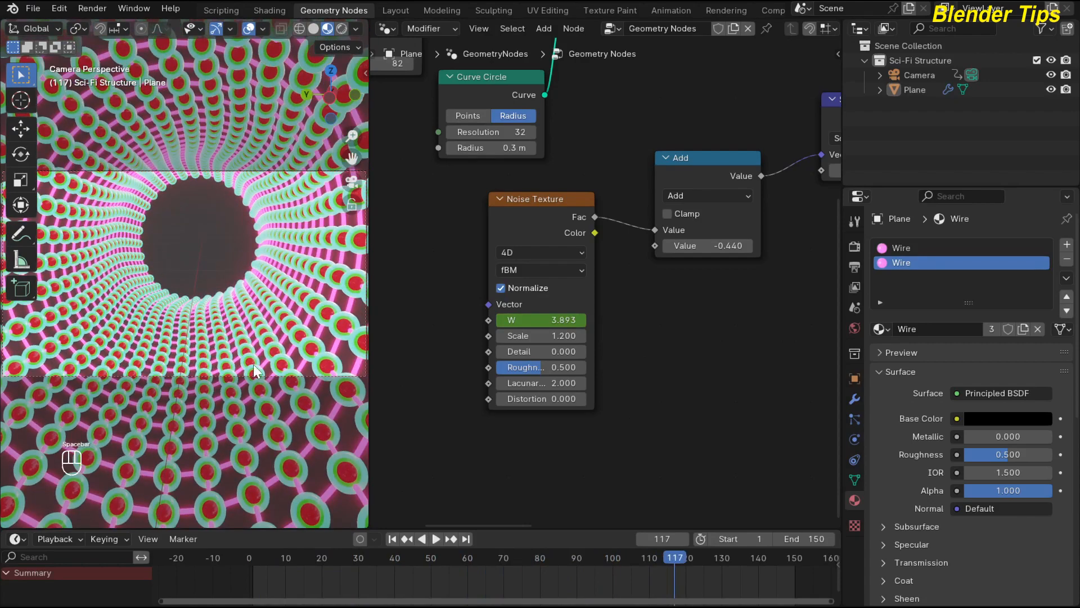
left_click_drag(664, 561, 402, 562)
scroll(216, 201, "down", 3)
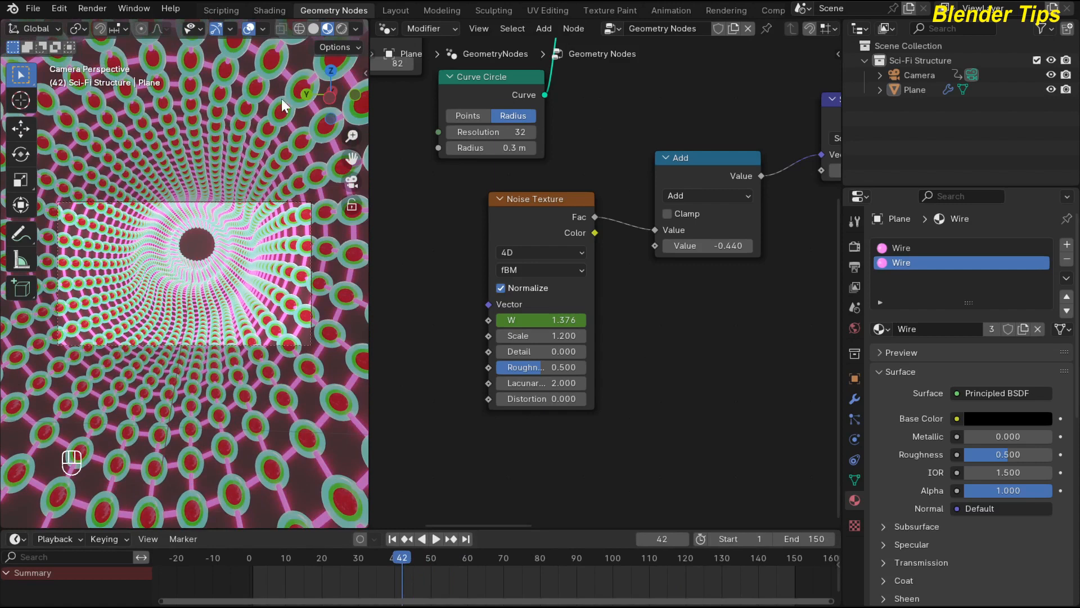
Display the viewport in Rendered shading and set the world's volume shader to Principled Volume.
left_click(341, 29)
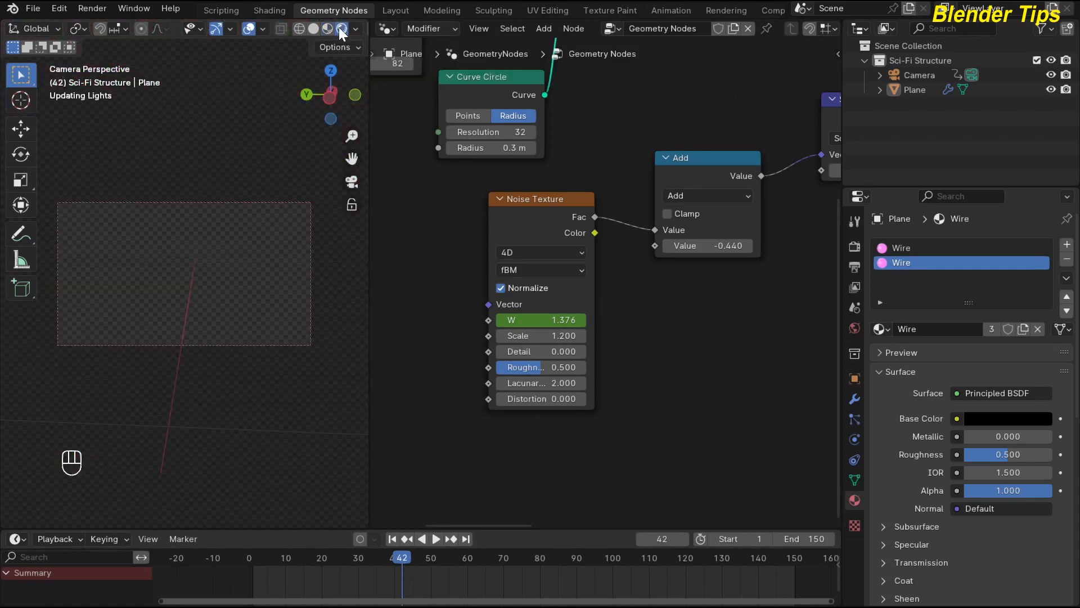
scroll(161, 187, "up", 3)
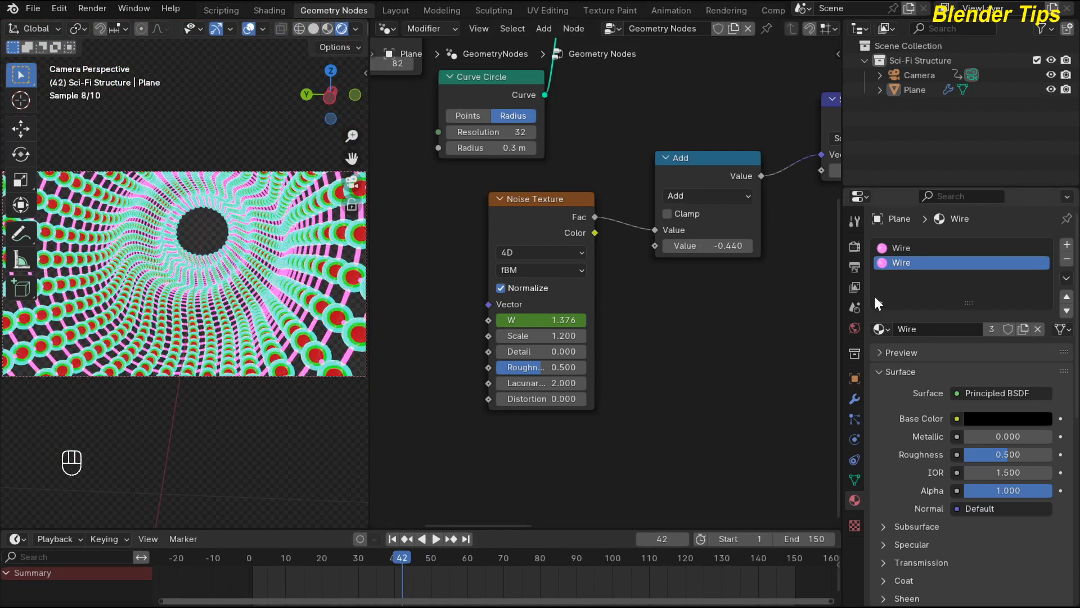
left_click(853, 328)
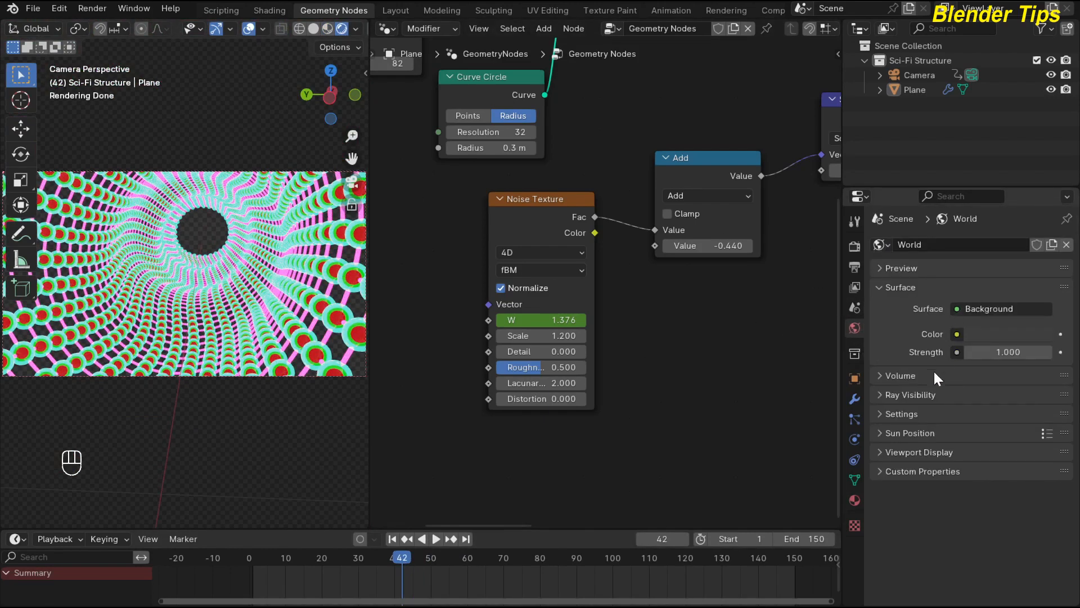
left_click(882, 376)
left_click(987, 398)
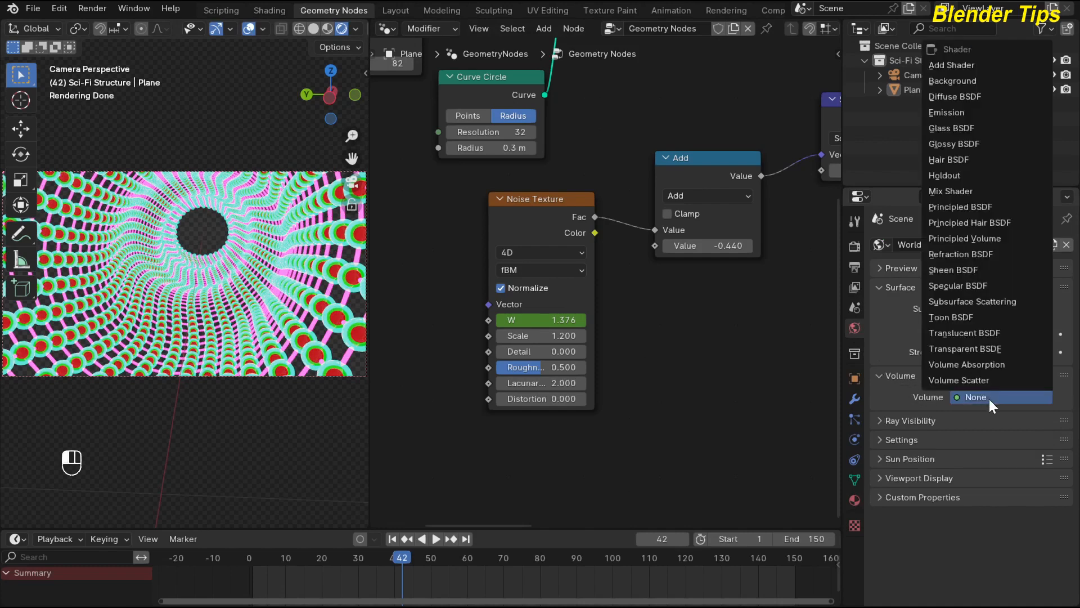
left_click(972, 239)
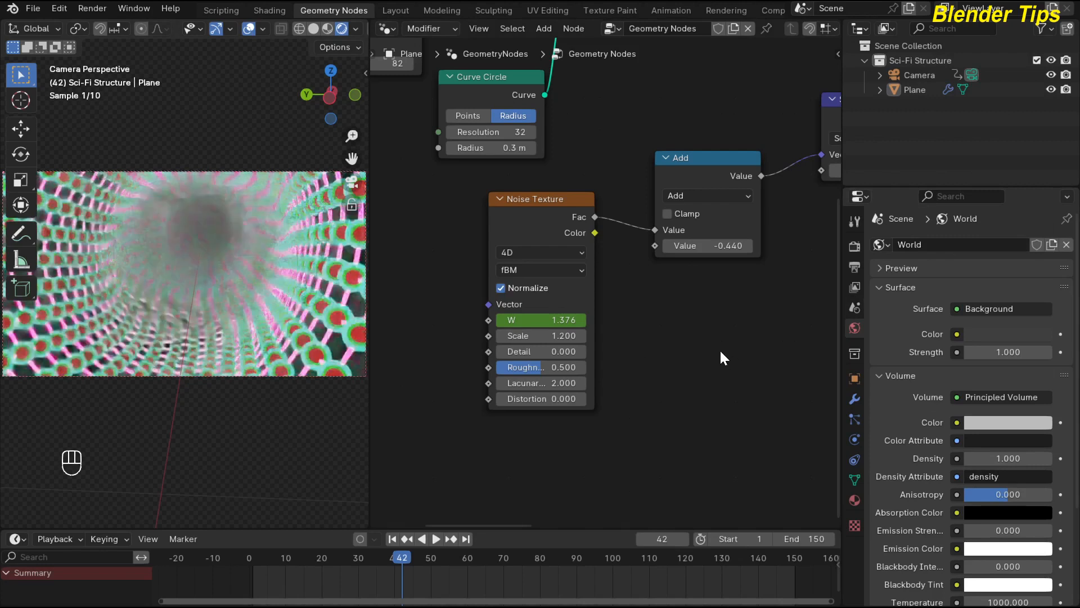
Set the scene's render engine to EEVEE.
left_click(856, 248)
left_click(1002, 244)
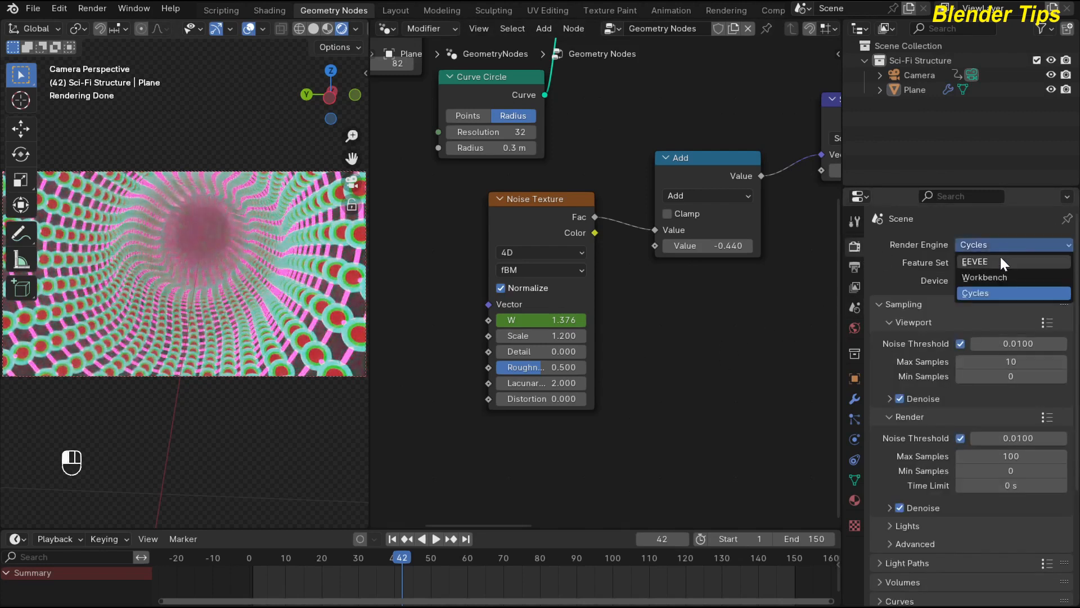
left_click(1000, 260)
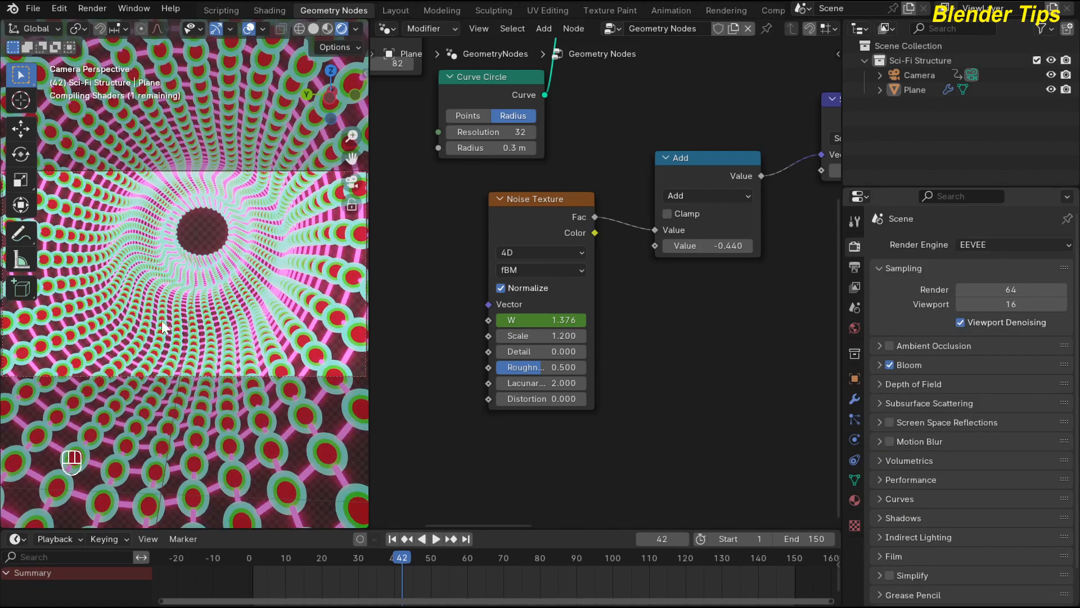
scroll(163, 319, "down", 1)
scroll(170, 319, "down", 1)
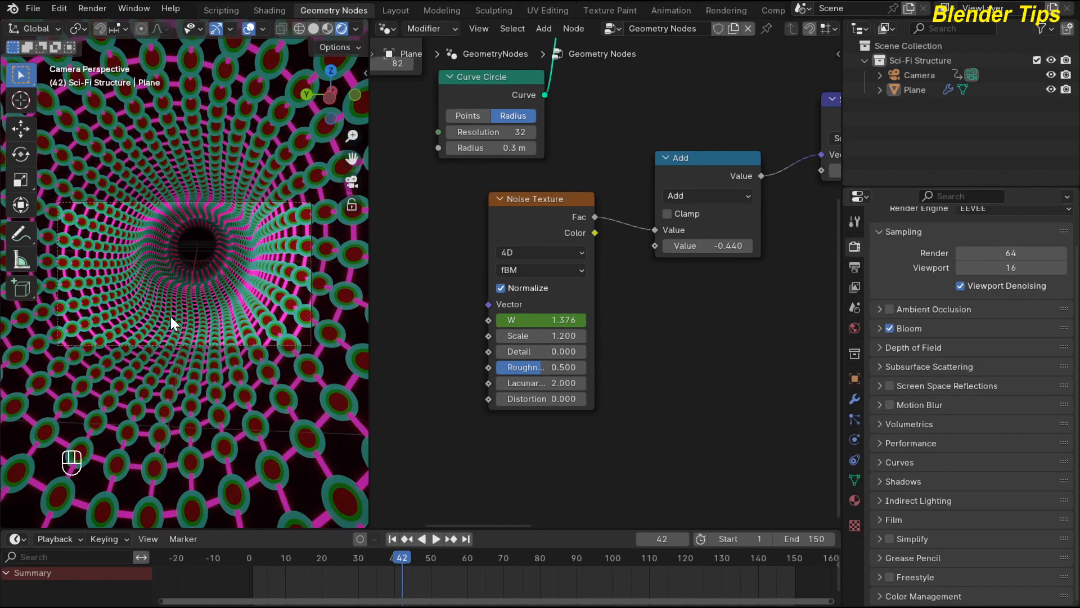
Reduce the world's Principled Volume density to 0.2.
left_click(854, 328)
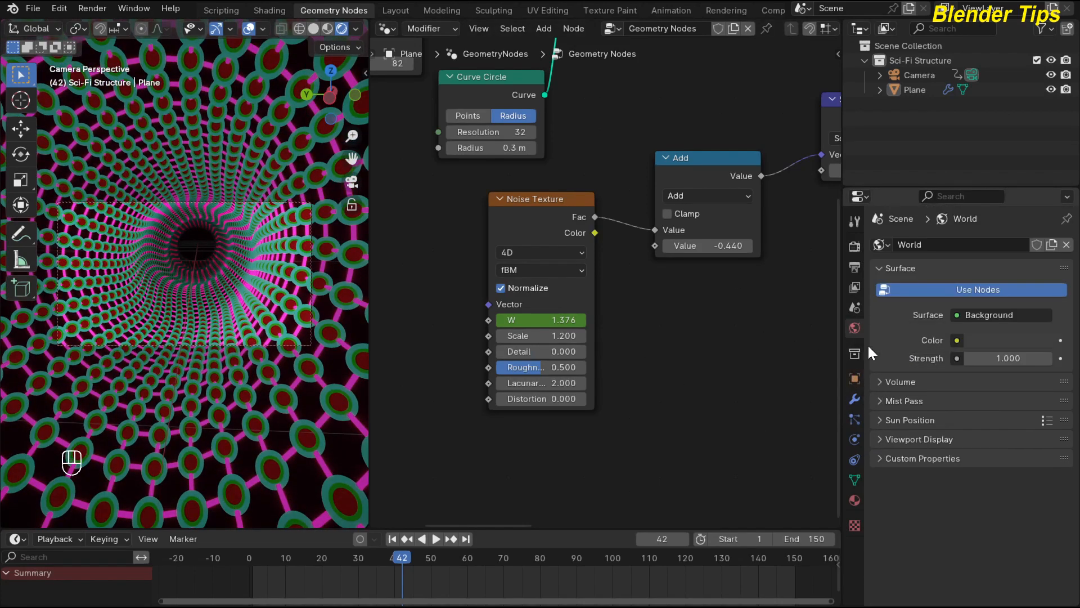
left_click(879, 381)
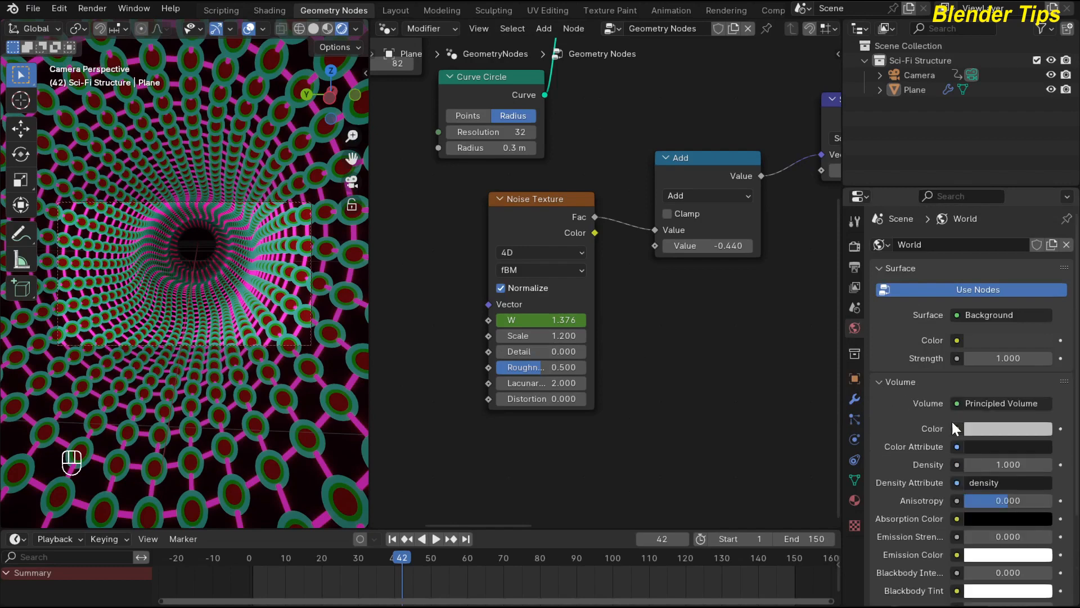
scroll(951, 421, "down", 2)
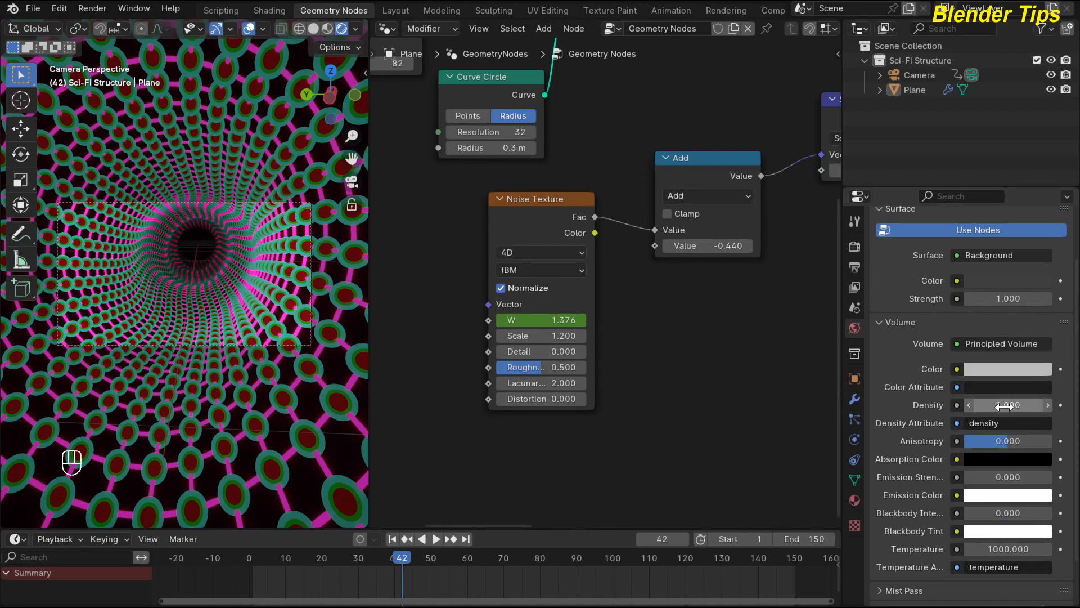
left_click_drag(999, 407, 881, 407, "shift")
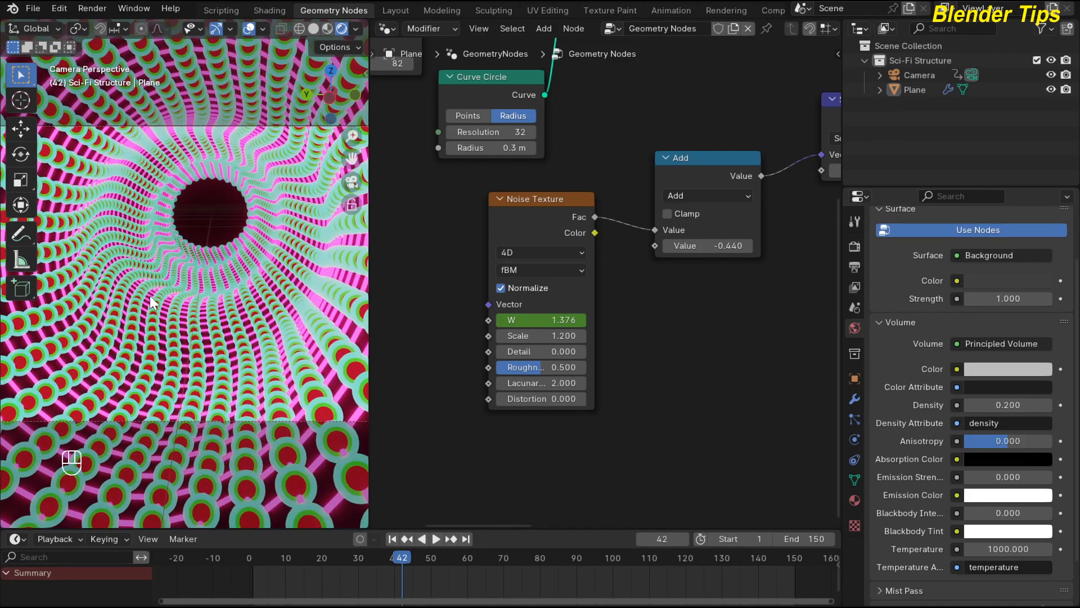
scroll(150, 295, "down", 1)
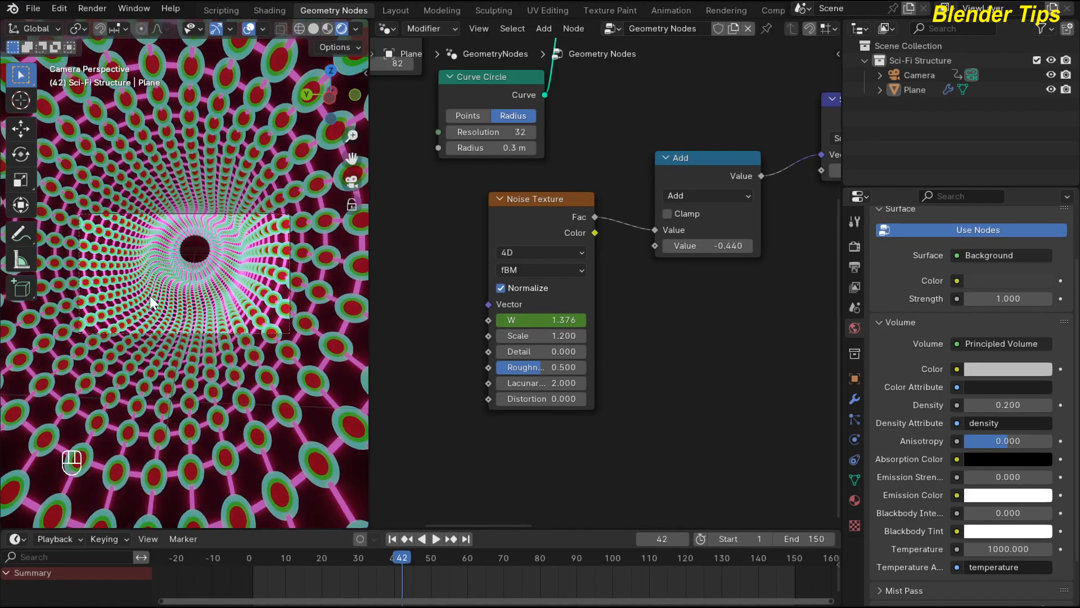
key("F5")
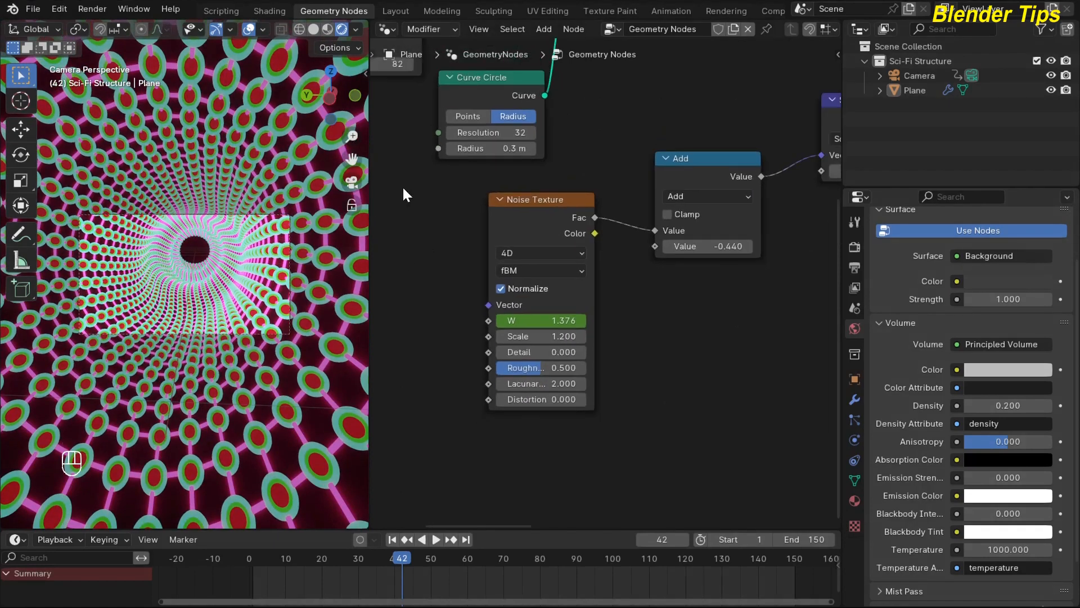
Switch to the Shading workspace and show its viewport through the camera in Rendered shading.
left_click(275, 12)
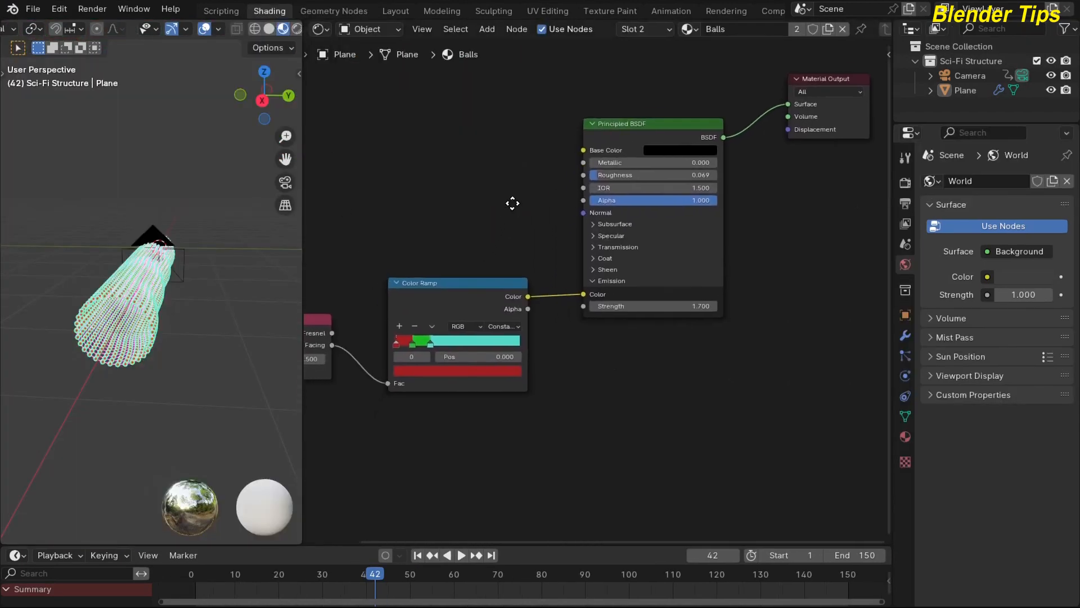
scroll(513, 203, "down", 1)
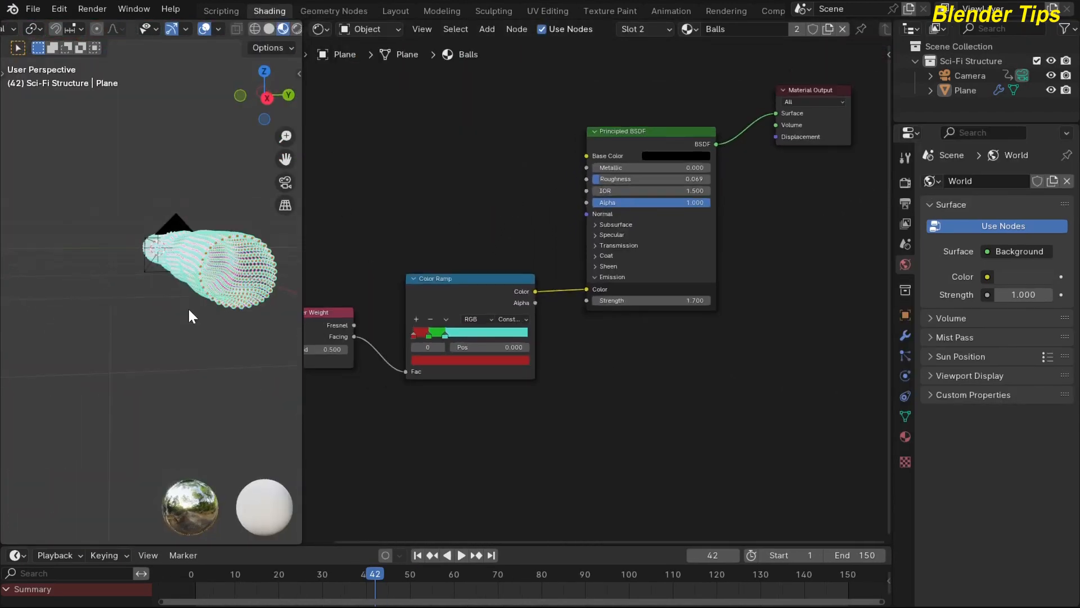
key("KP_0")
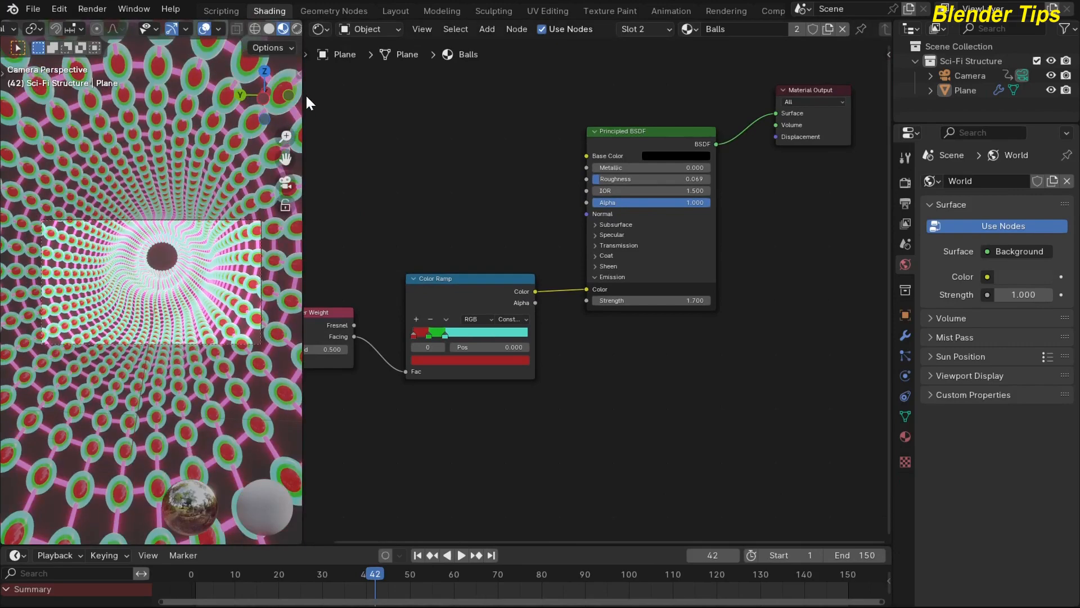
left_click(297, 29)
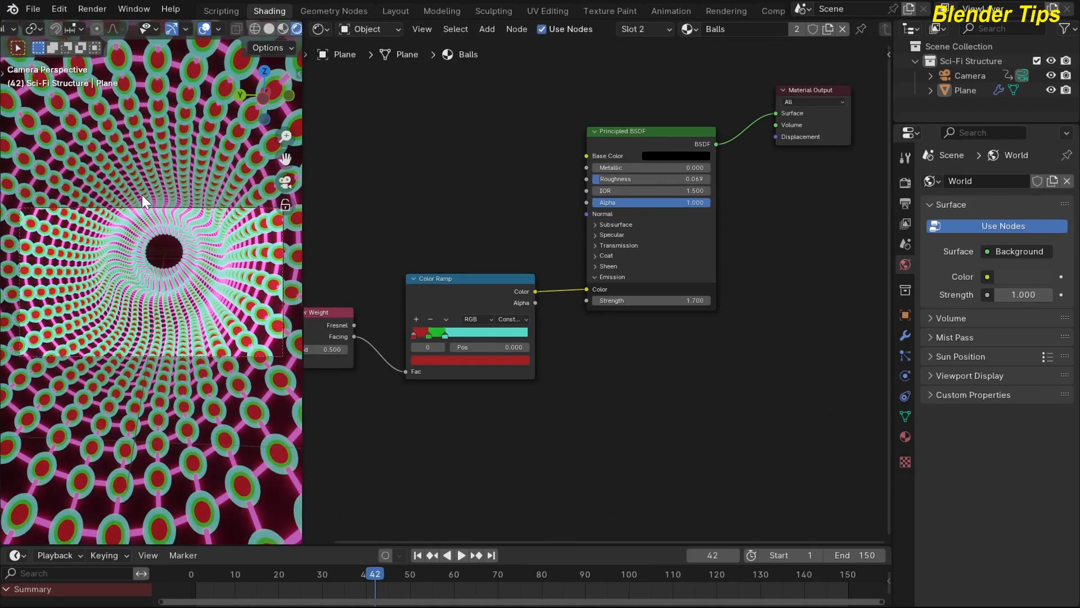
Keyframe the Balls material's emission strength at 0 on frame 1.
left_click(417, 555)
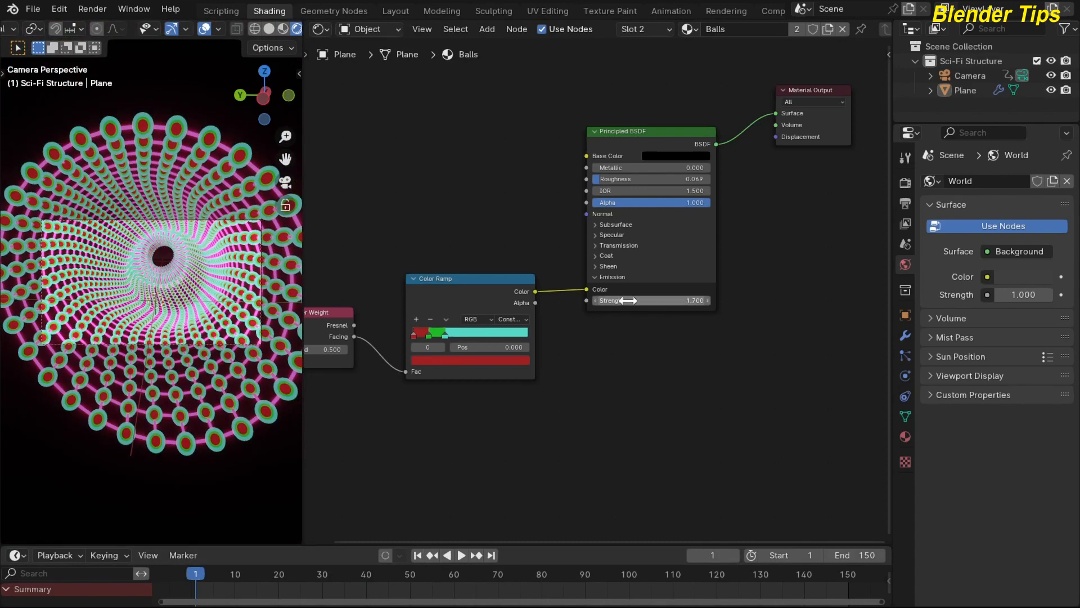
left_click(646, 300)
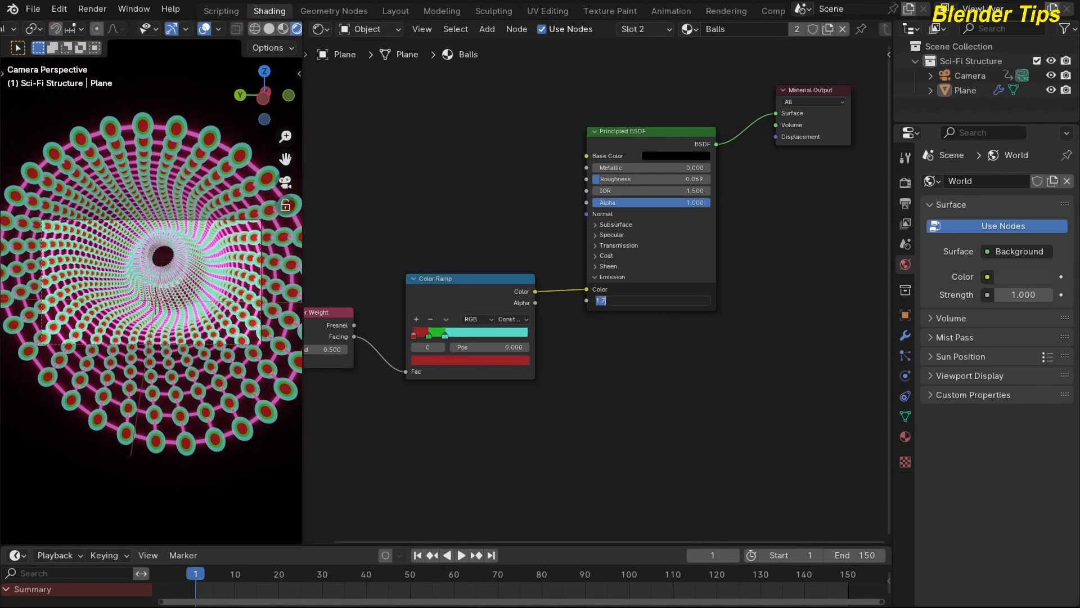
type("0")
key("Return")
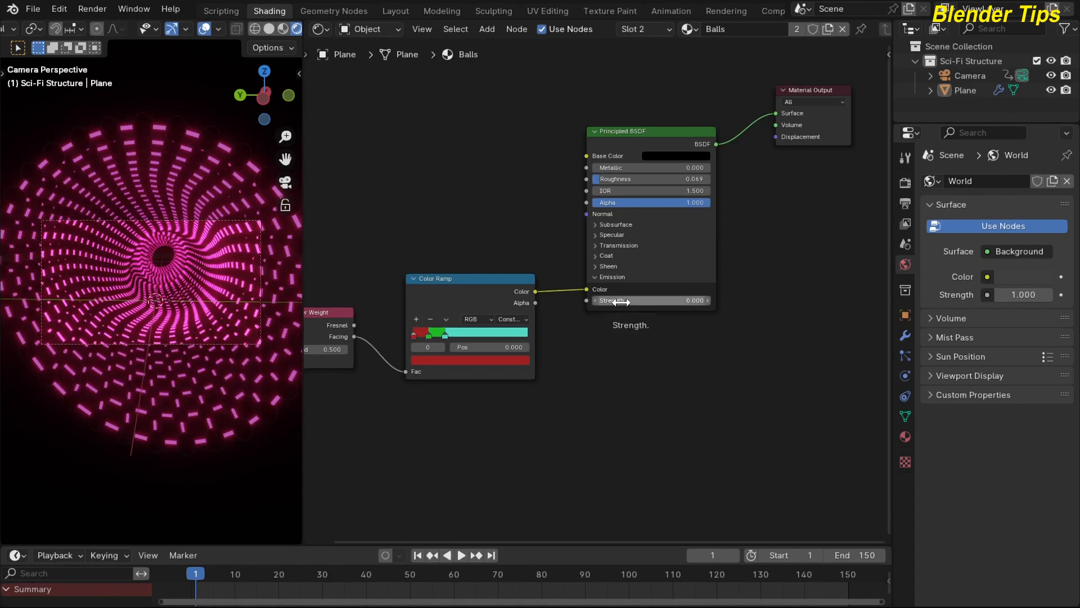
key("i")
Keyframe the Balls material's emission strength at 1.7 on frame 150.
left_click(491, 556)
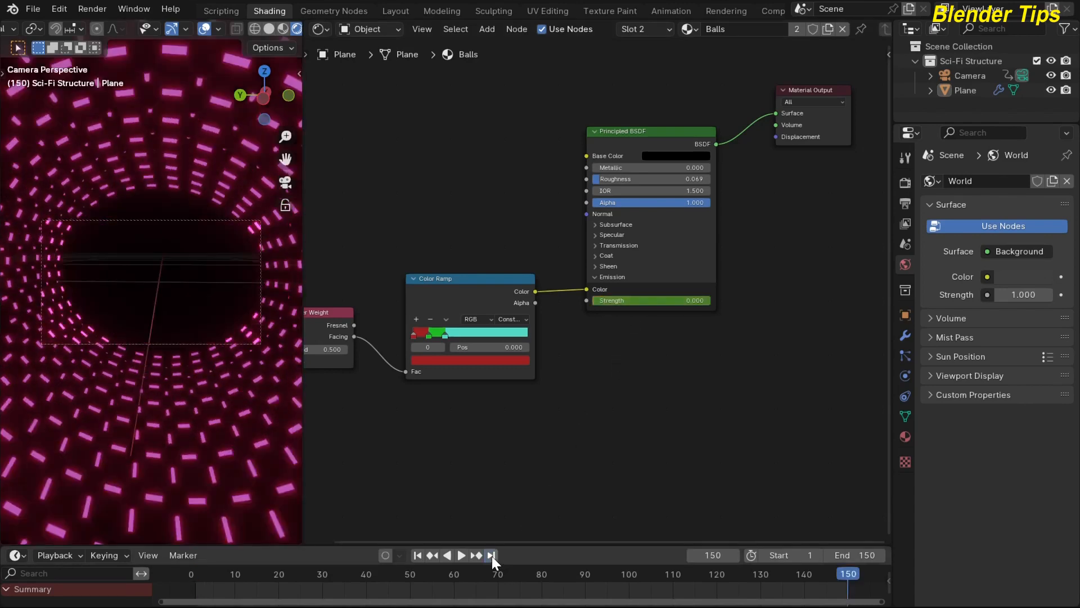
left_click(623, 300)
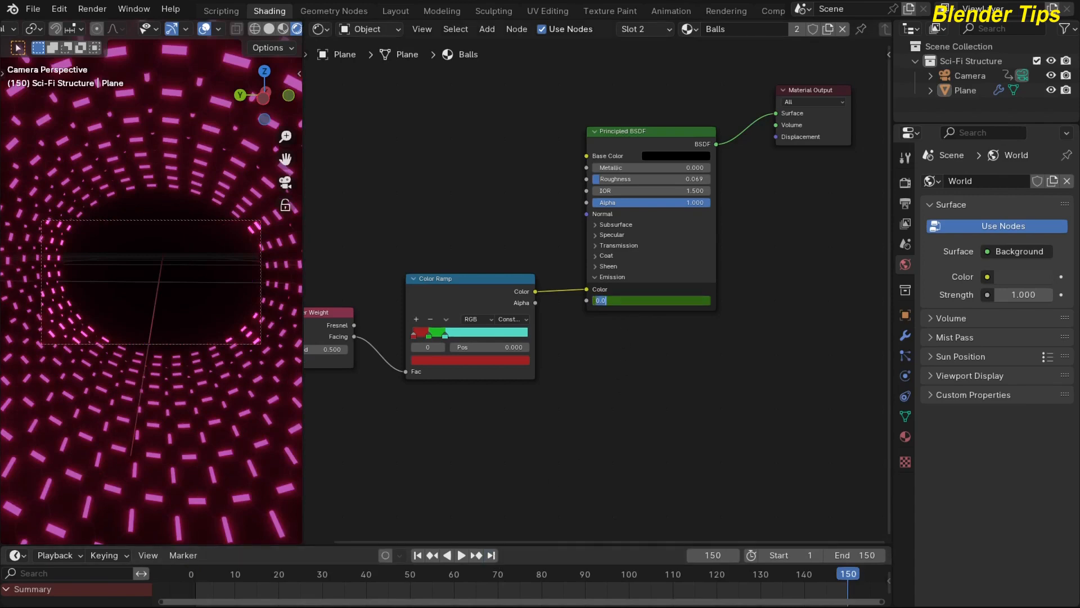
type("1.7")
key("Return")
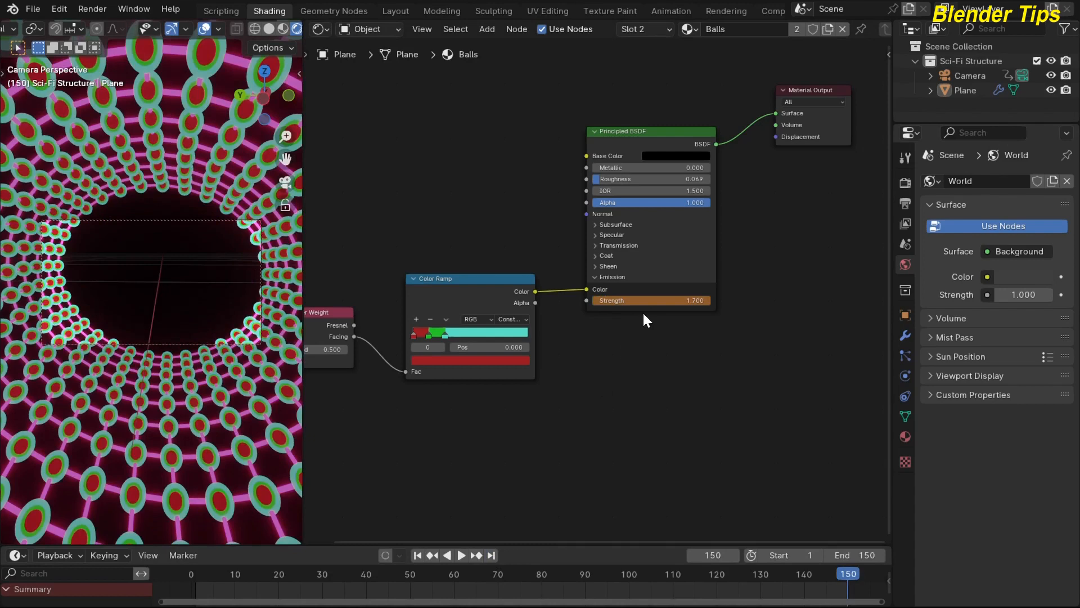
key("i")
Switch to the Geometry Nodes workspace and widen its 3D viewport to inspect the whole tube from outside.
left_click(316, 9)
scroll(272, 235, "down", 4)
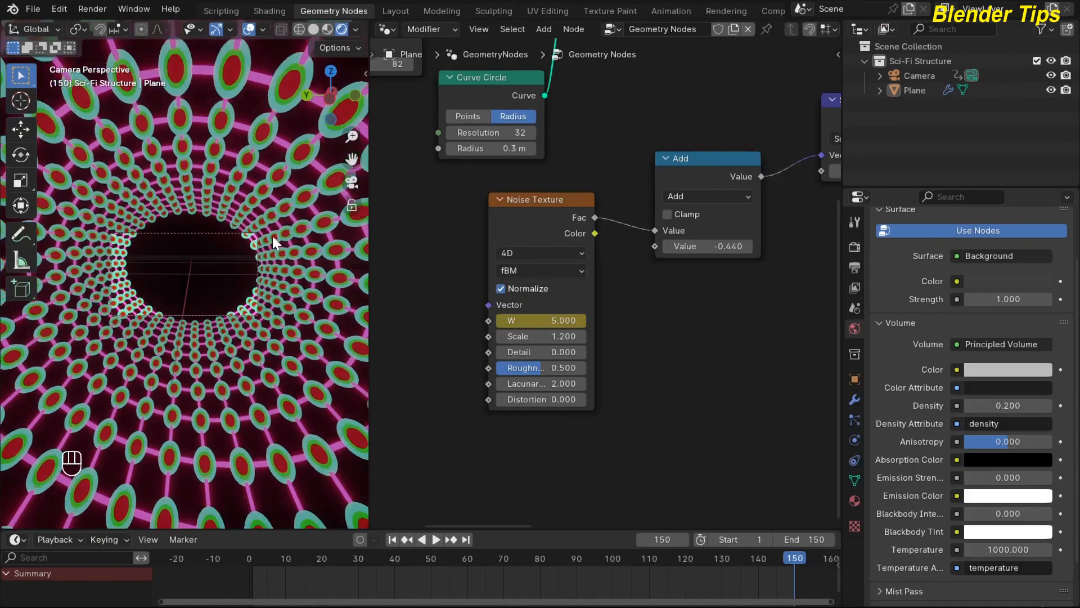
left_click_drag(369, 270, 720, 270)
middle_click_drag(367, 238, 336, 260)
middle_click_drag(326, 319, 372, 231)
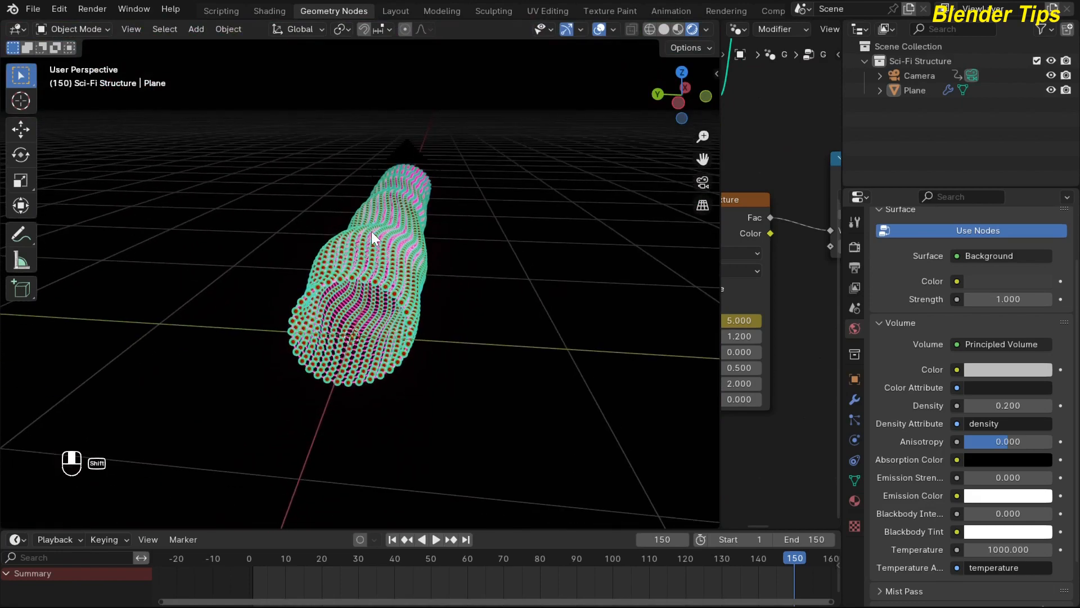
Play the animation from frame 1 through the camera to check the spheres' emission fade-in.
key("KP_0")
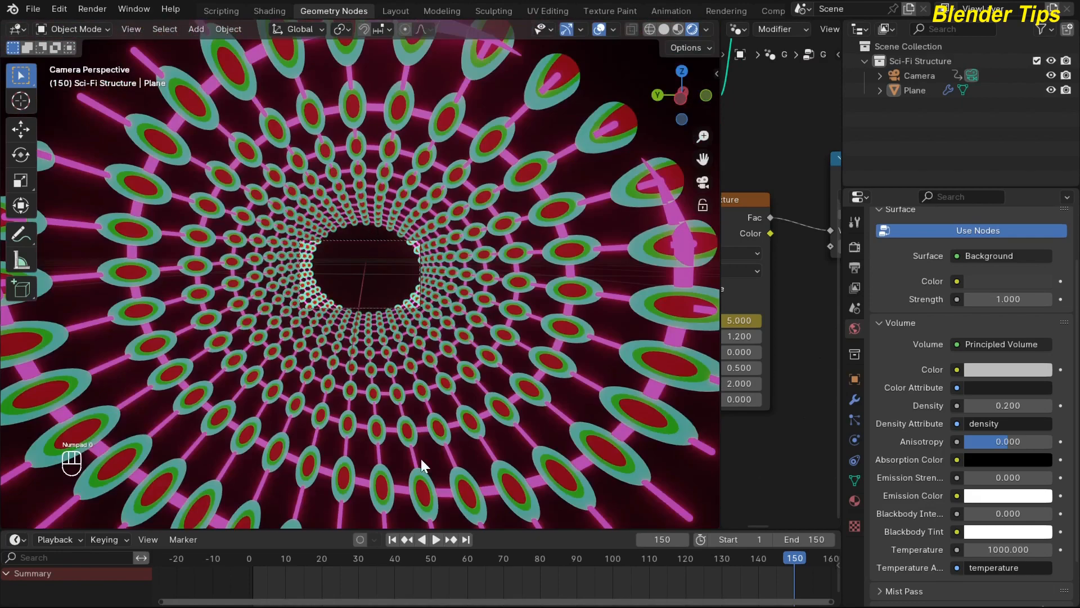
left_click(393, 539)
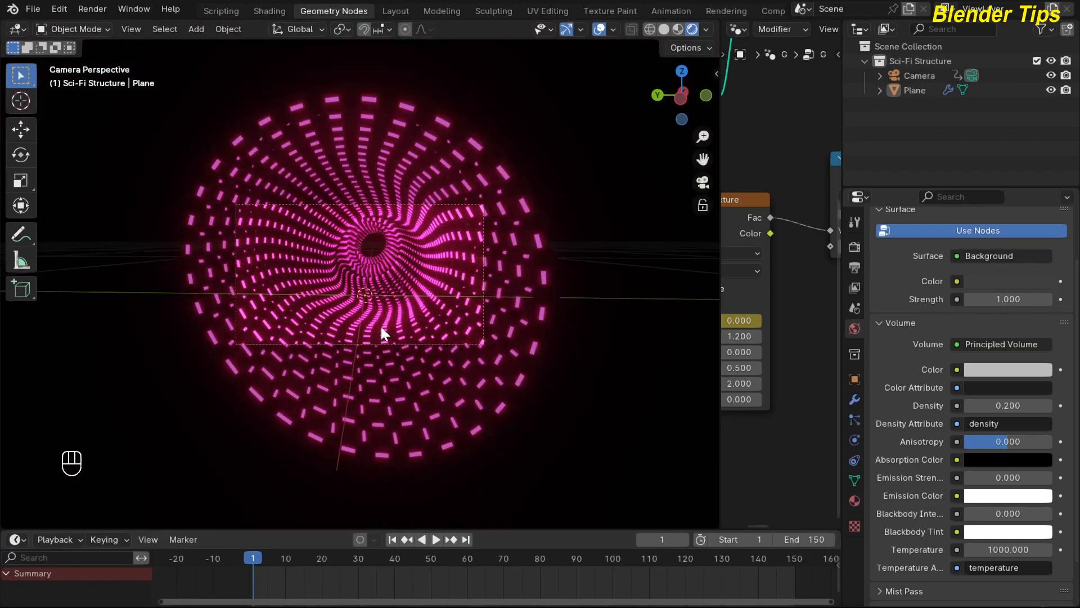
scroll(382, 328, "up", 3)
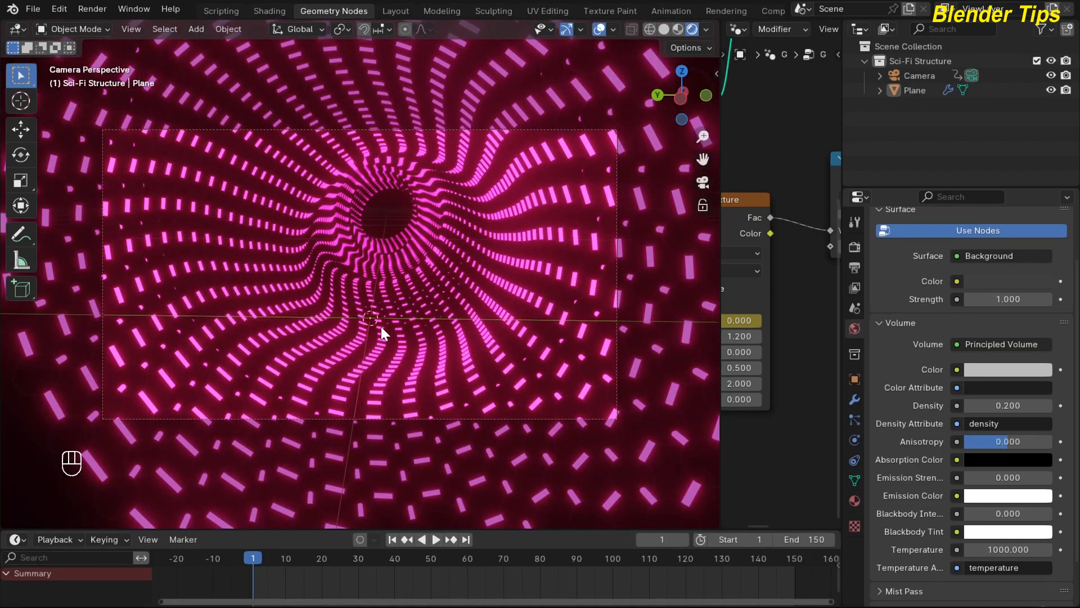
key("space")
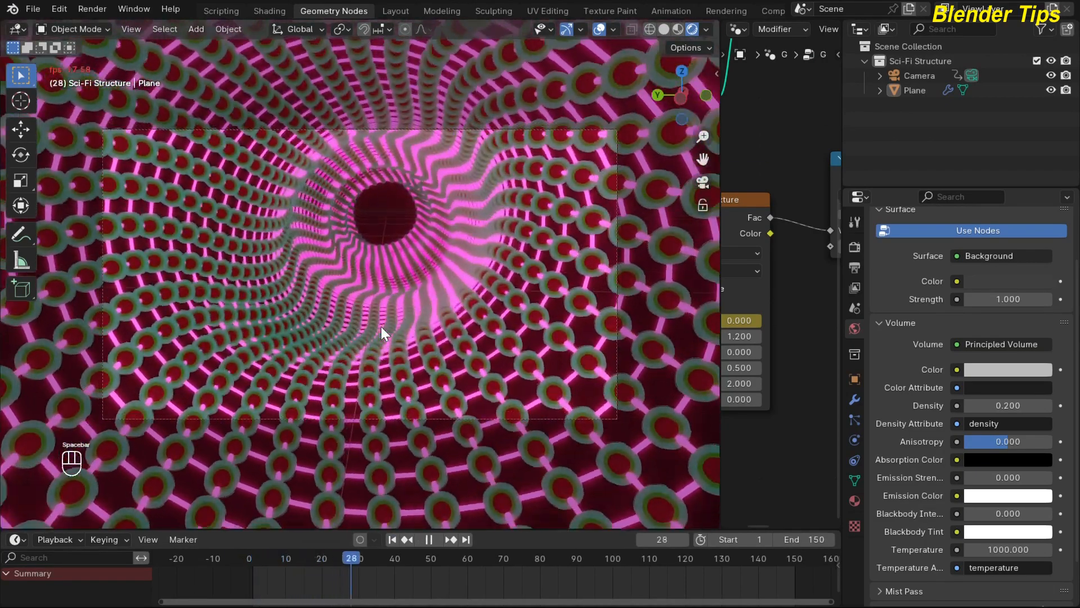